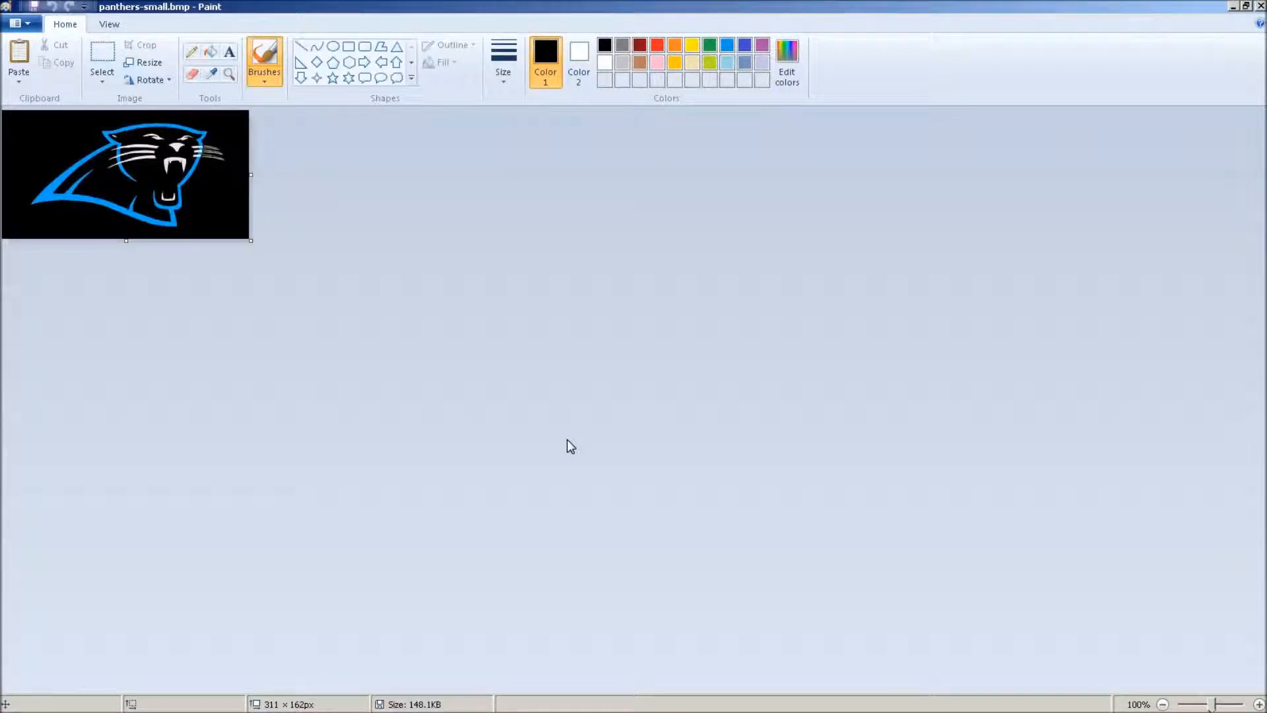
Crop the image to a selection of about 251 × 133 px tightly around the panther logo
left_click(623, 439)
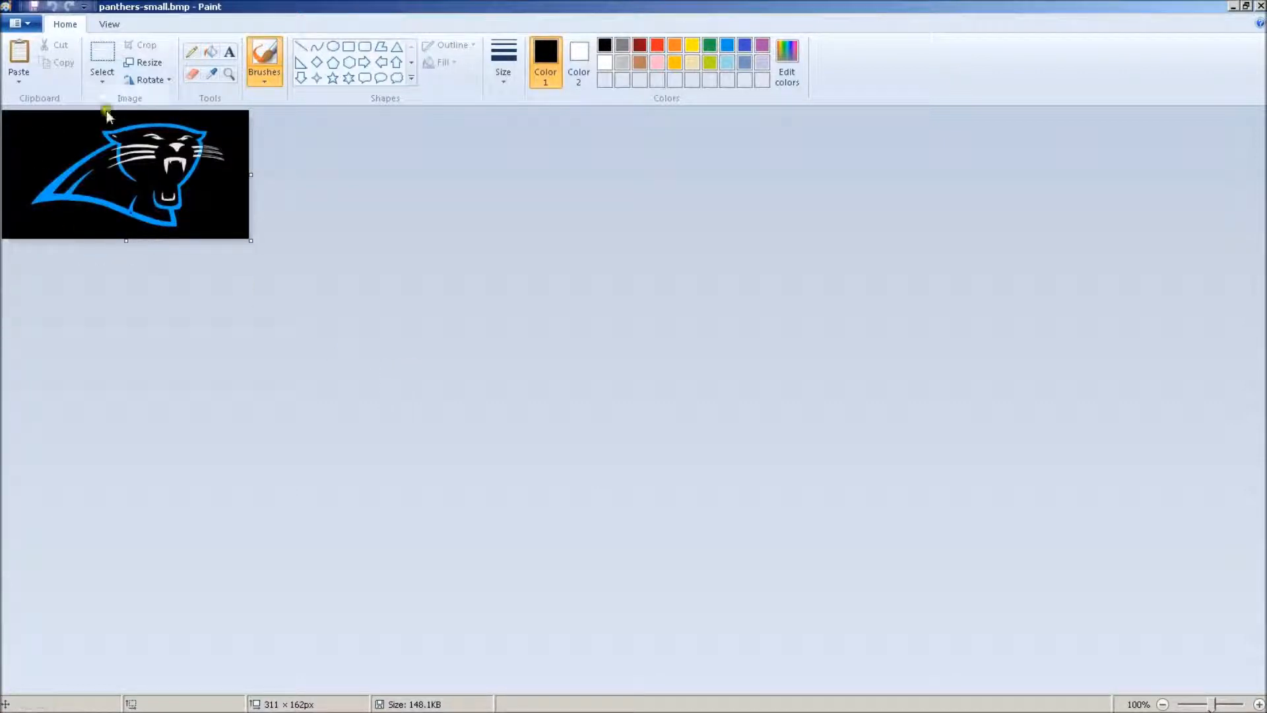
left_click(104, 53)
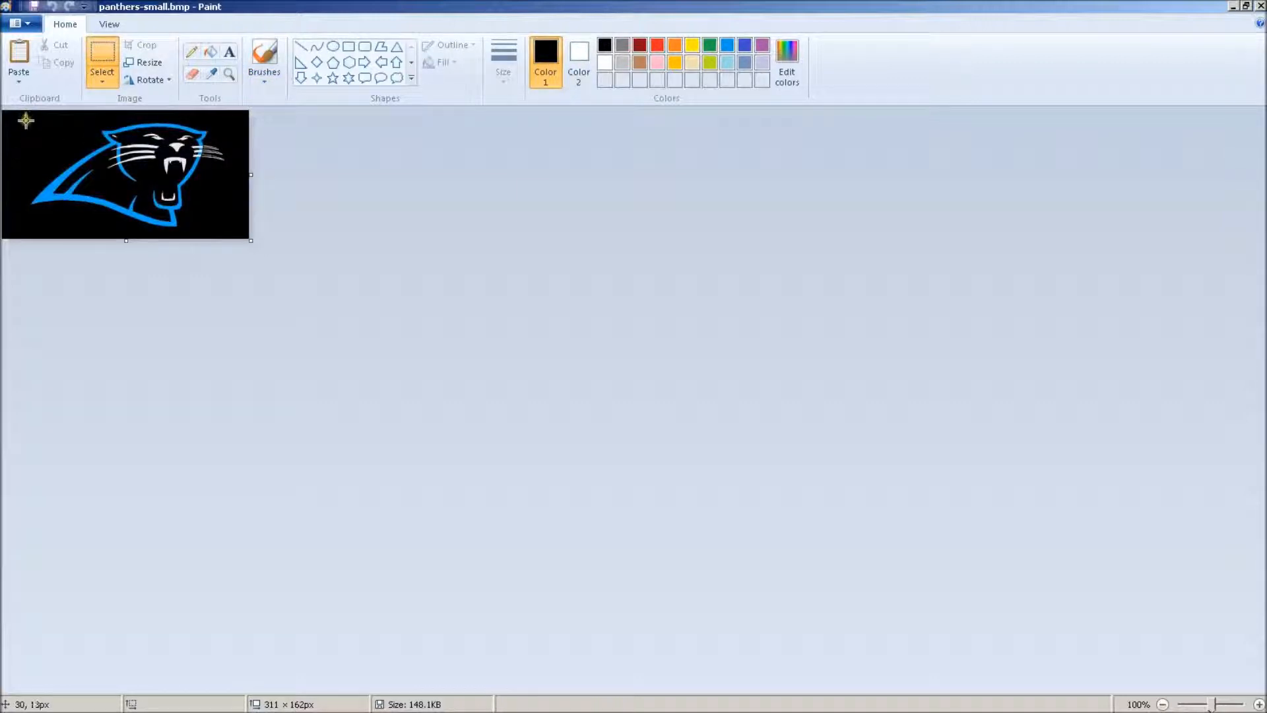
left_click_drag(26, 122, 225, 228)
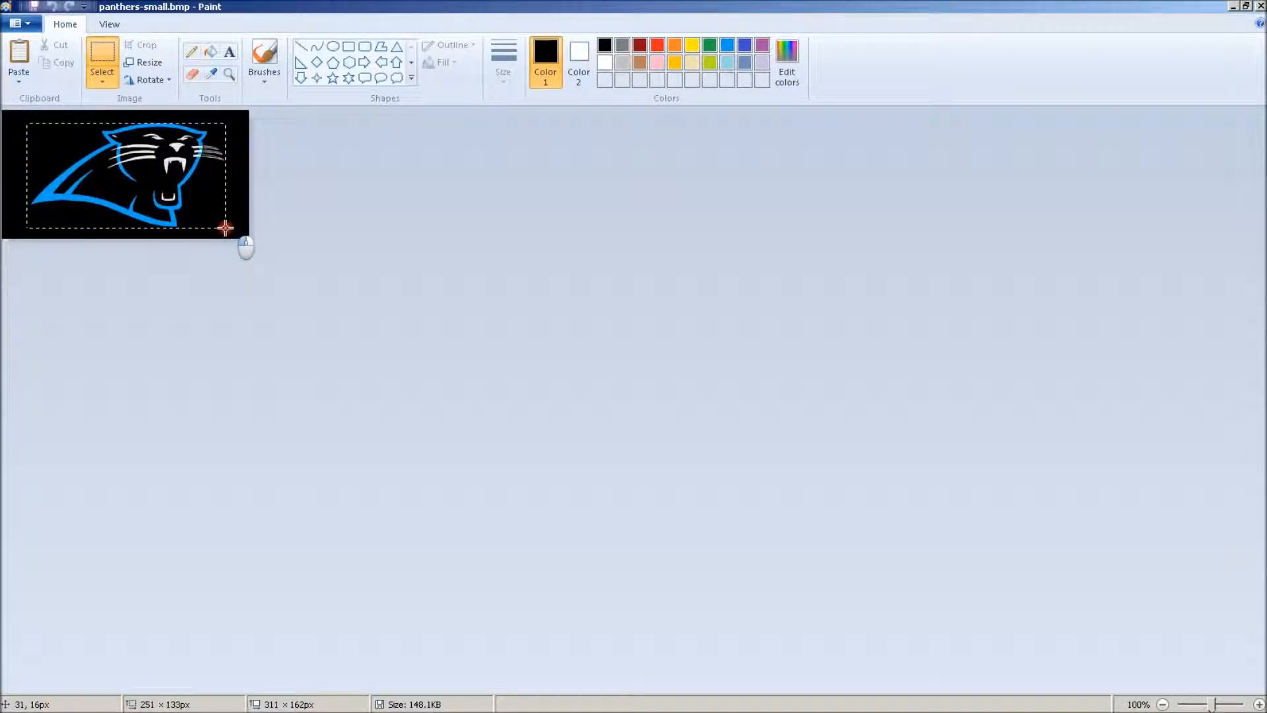
left_click_drag(225, 228, 225, 228)
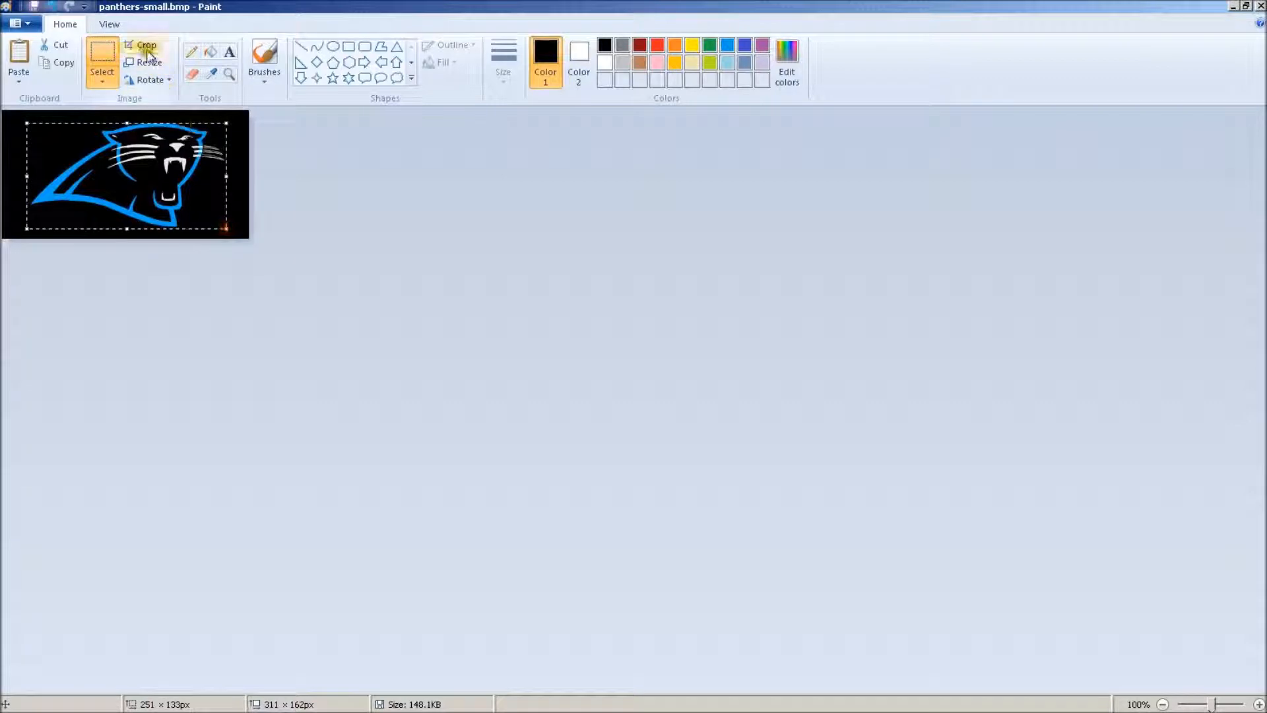
left_click(144, 44)
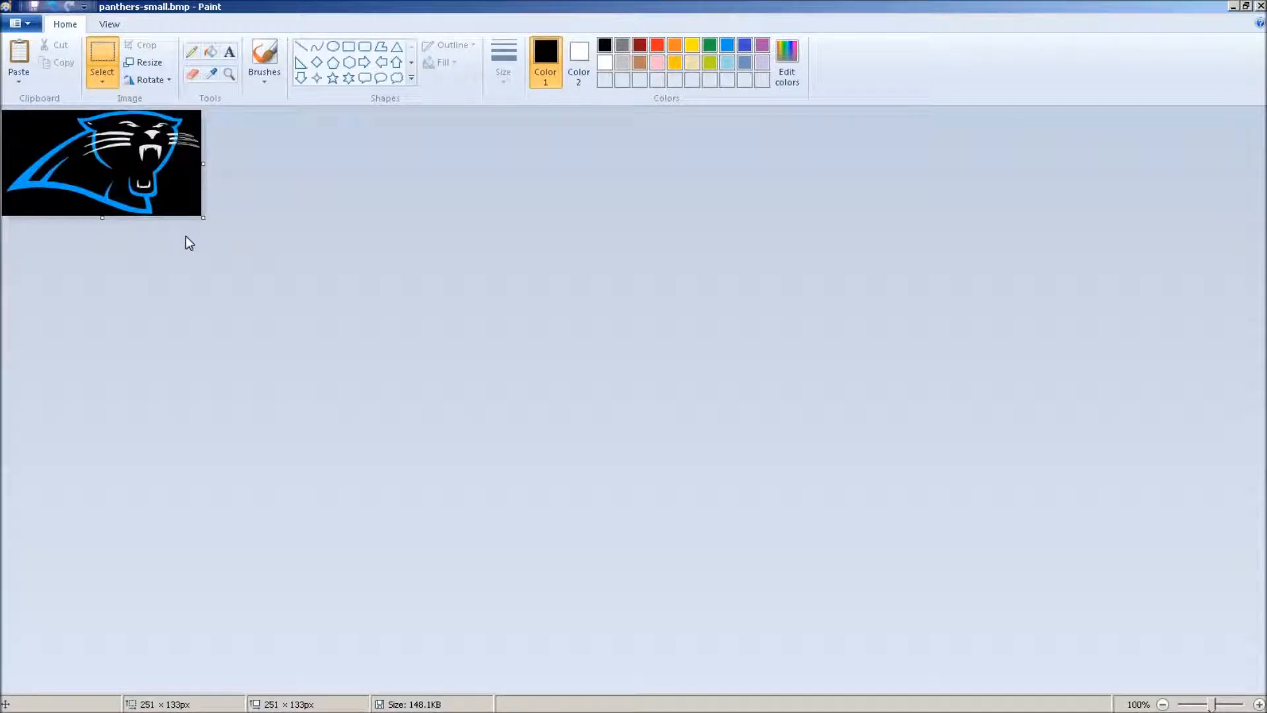
left_click(299, 272)
Magnify the cropped logo in stages to at least 700% and examine the pixels along its edges
left_click(106, 23)
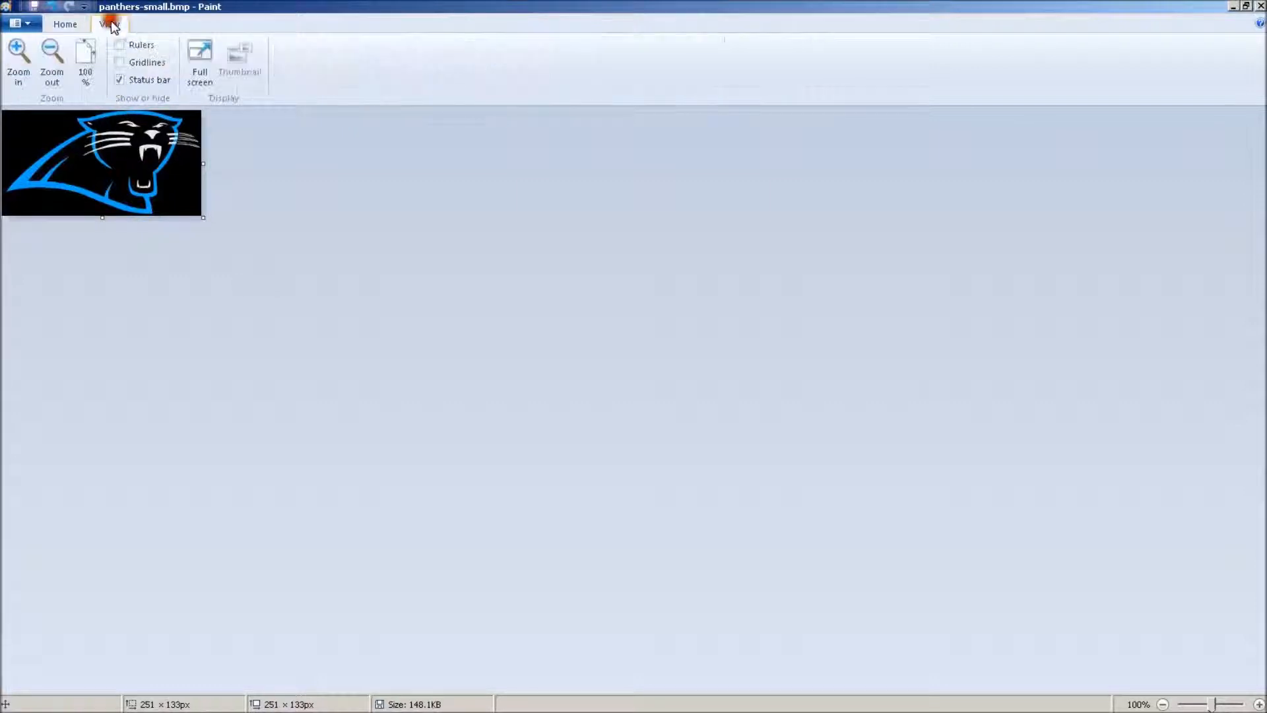
left_click(20, 53)
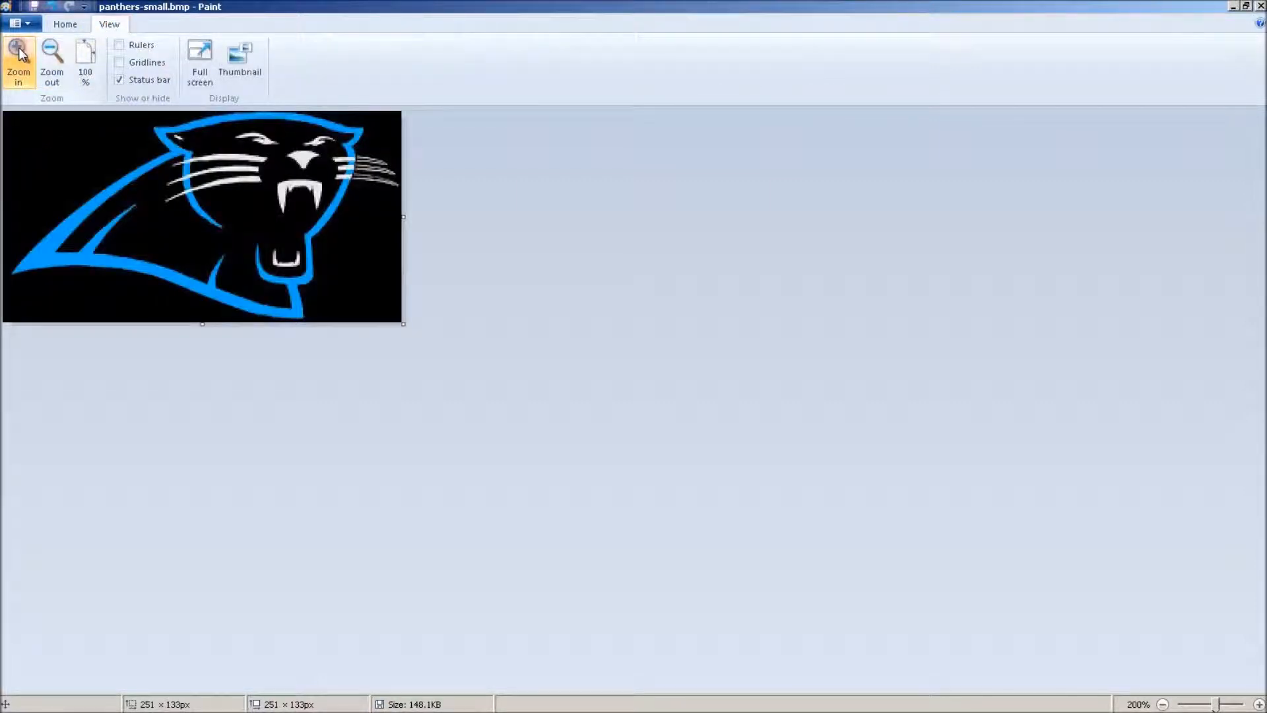
left_click(19, 52)
left_click(20, 53)
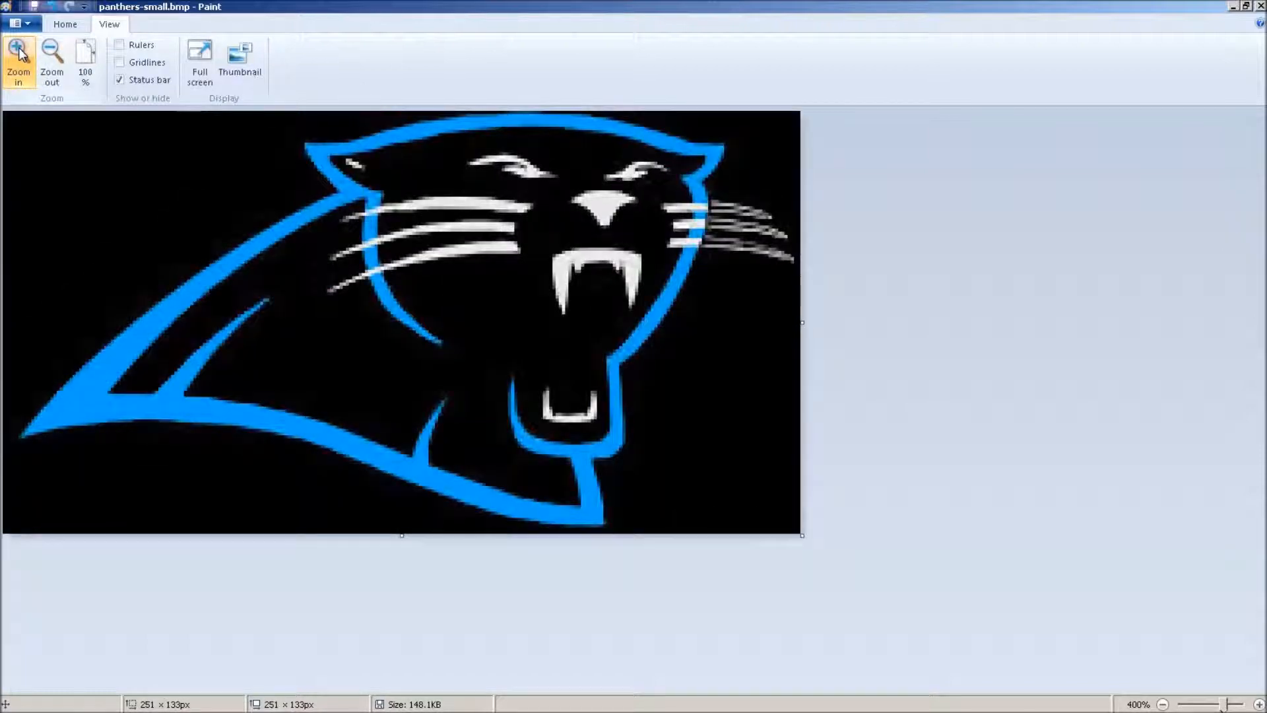
left_click(19, 52)
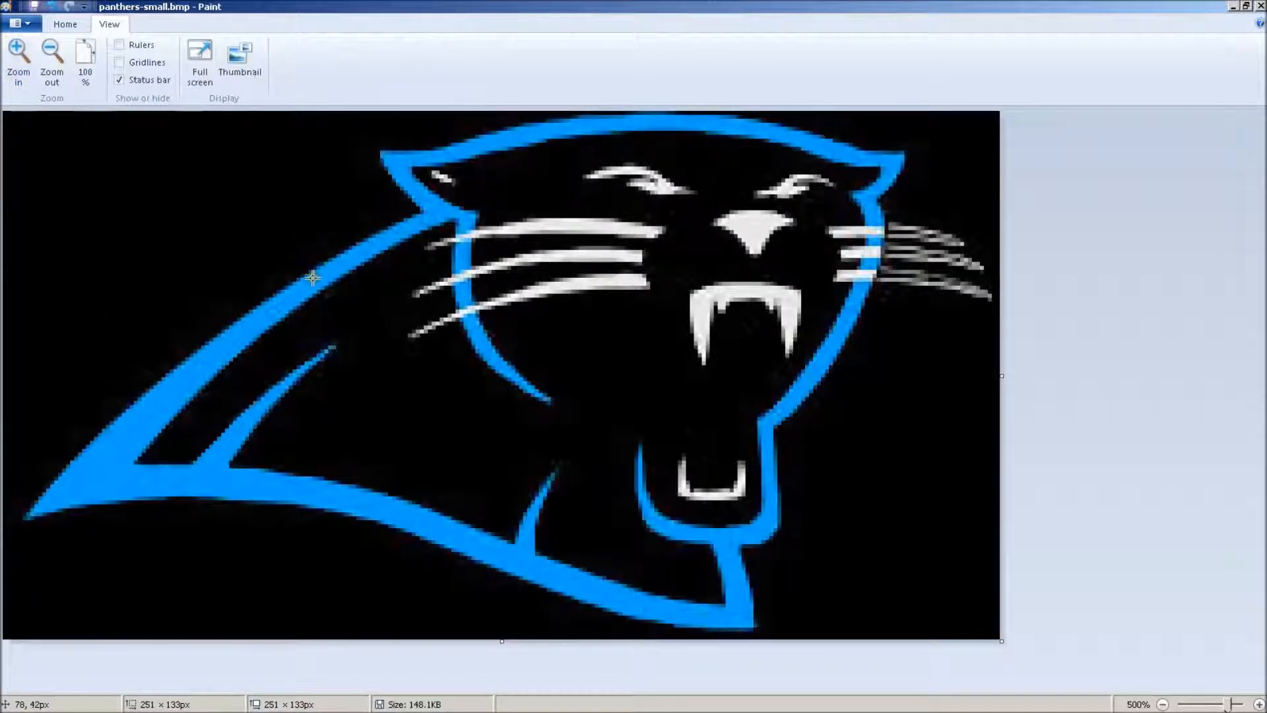
left_click(20, 53)
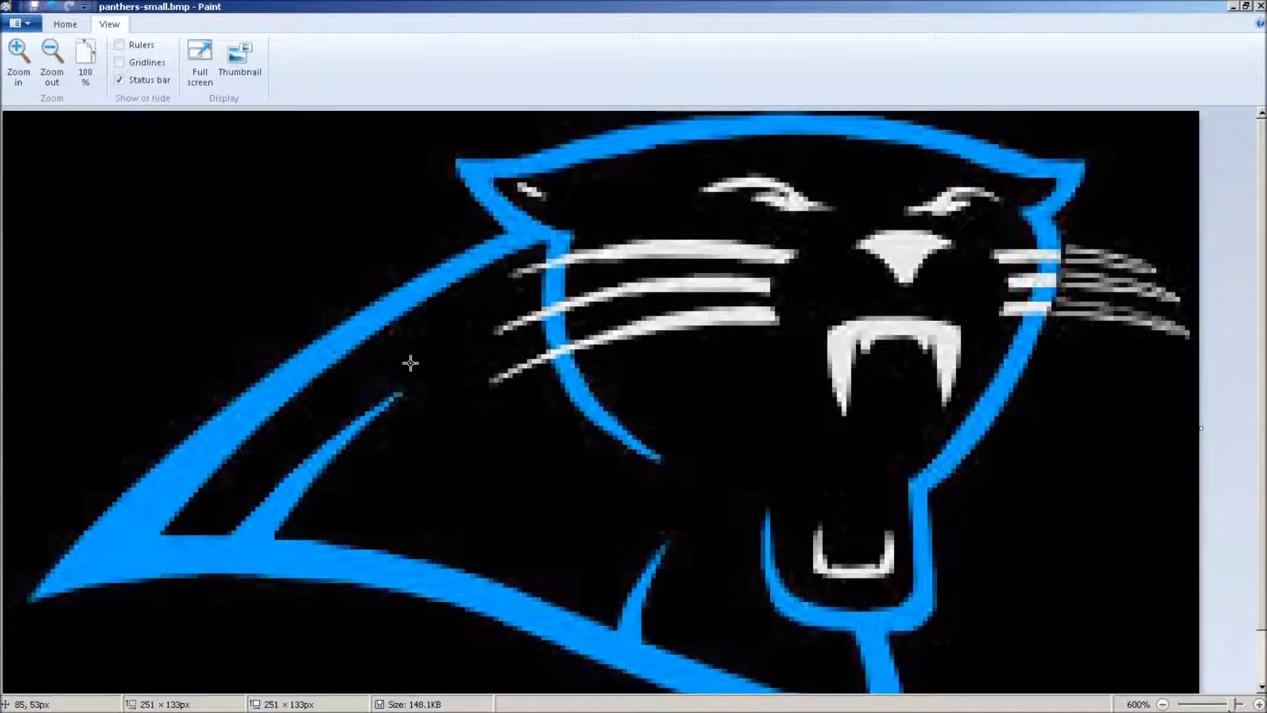
left_click(25, 52)
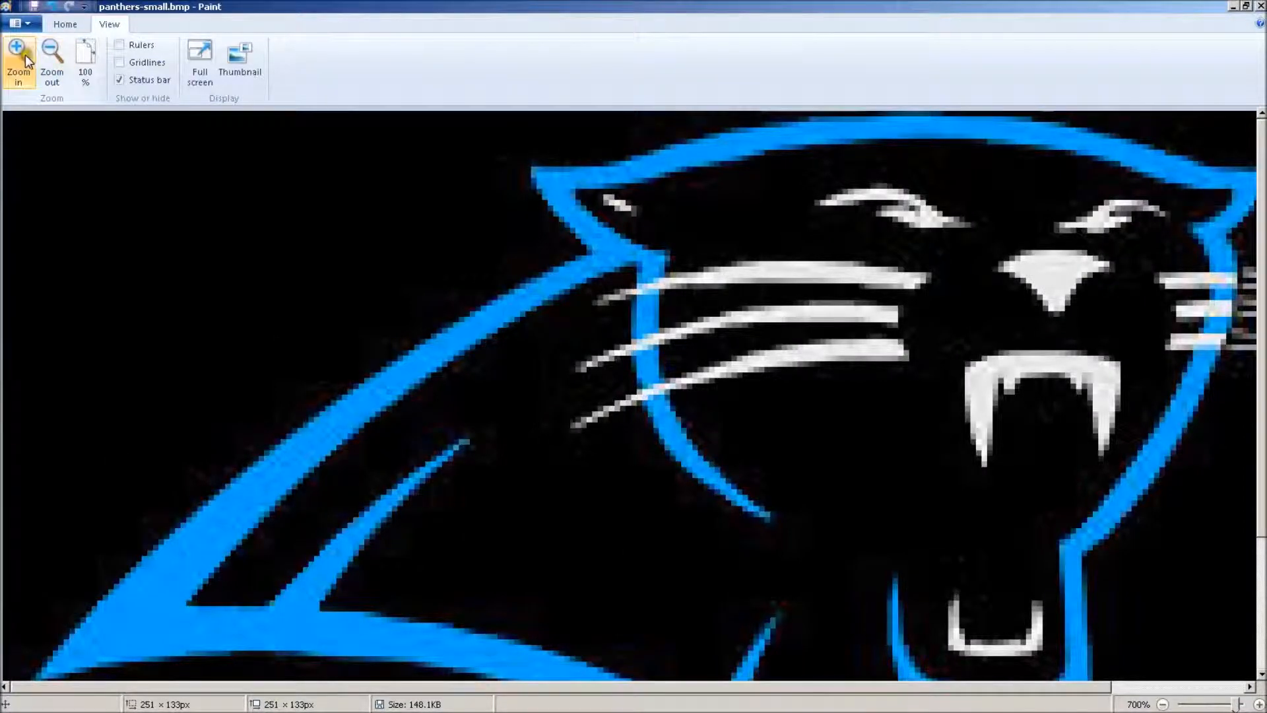
left_click(25, 55)
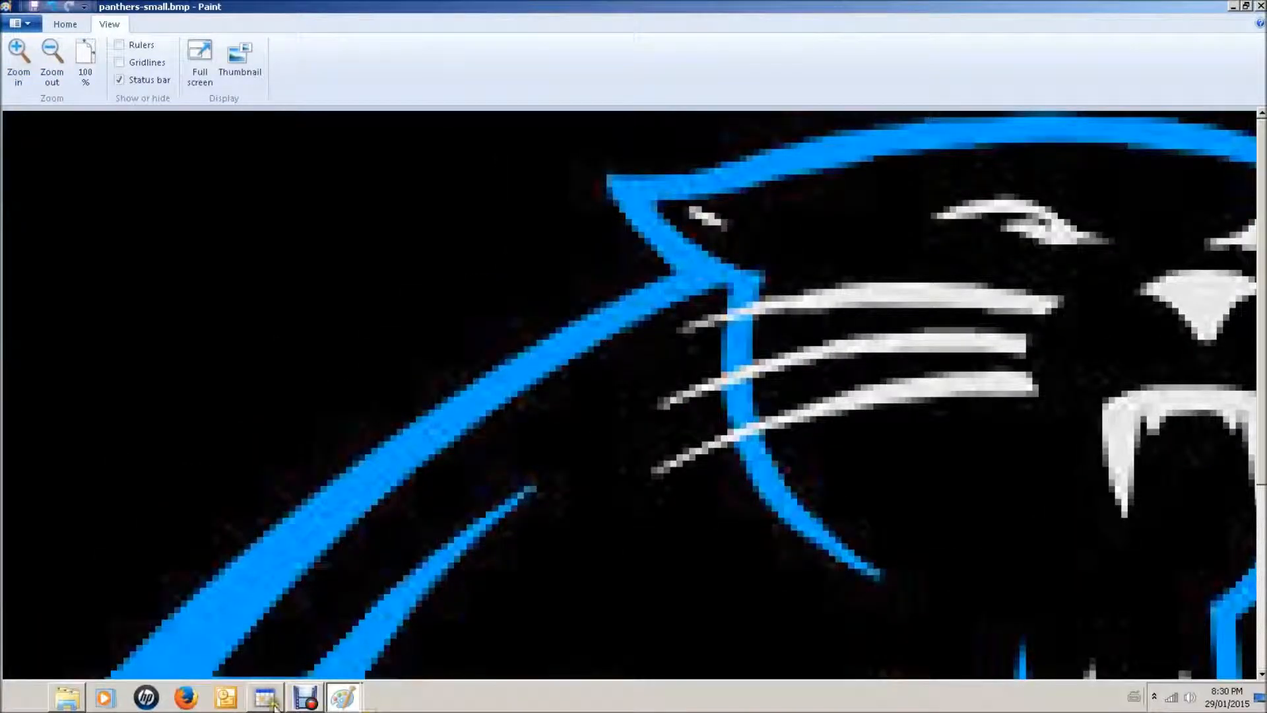
Switch to PicToWeave and start a new project with Plain A design thread and NCP C wrap thread
left_click(269, 701)
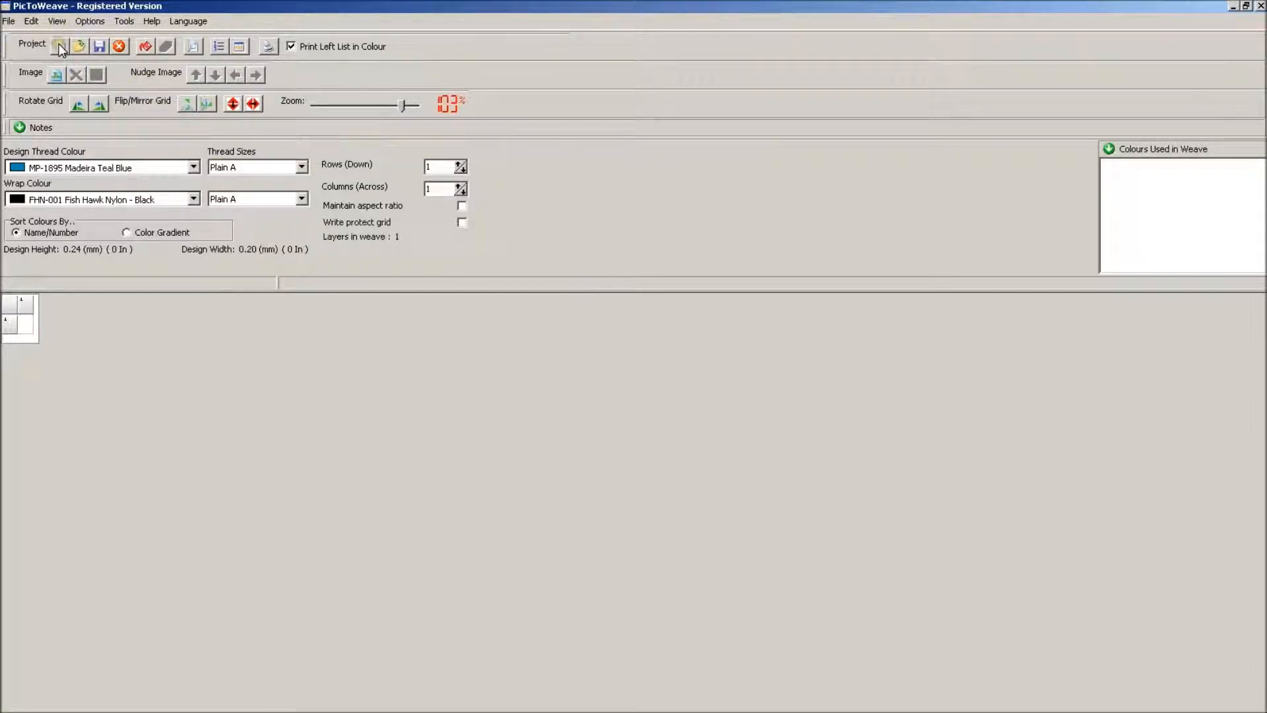
left_click(60, 47)
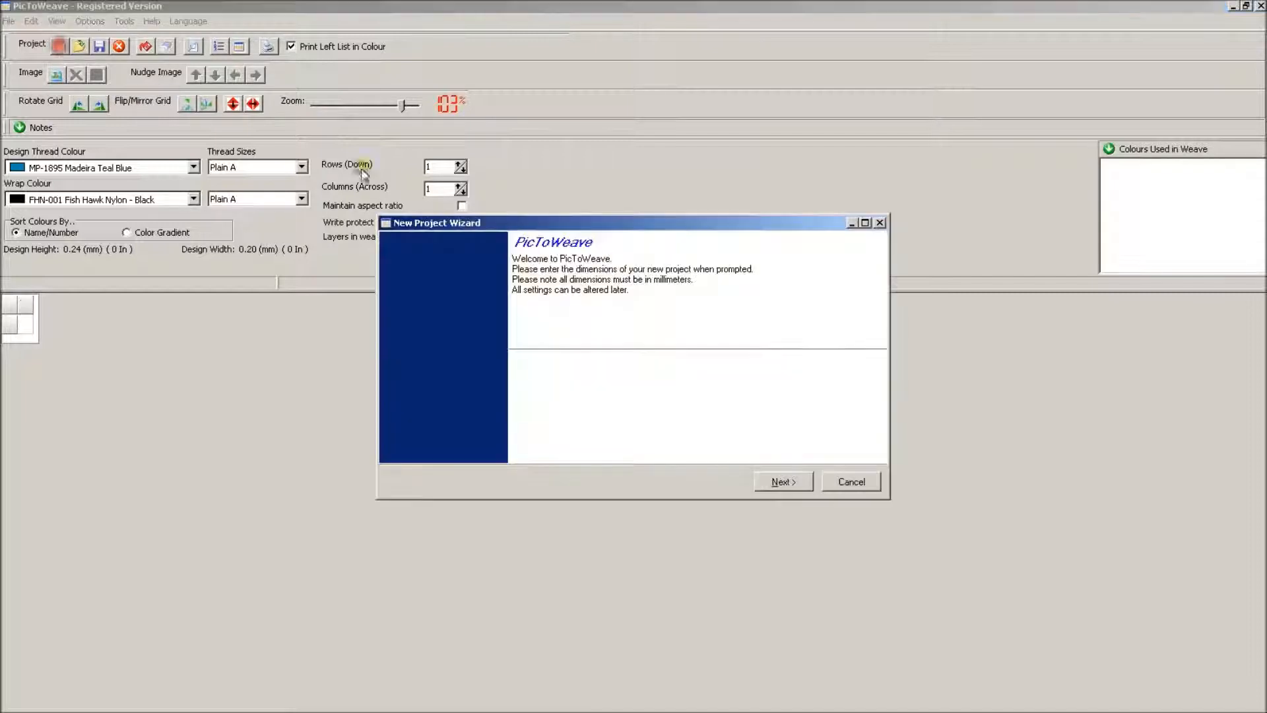
left_click(795, 482)
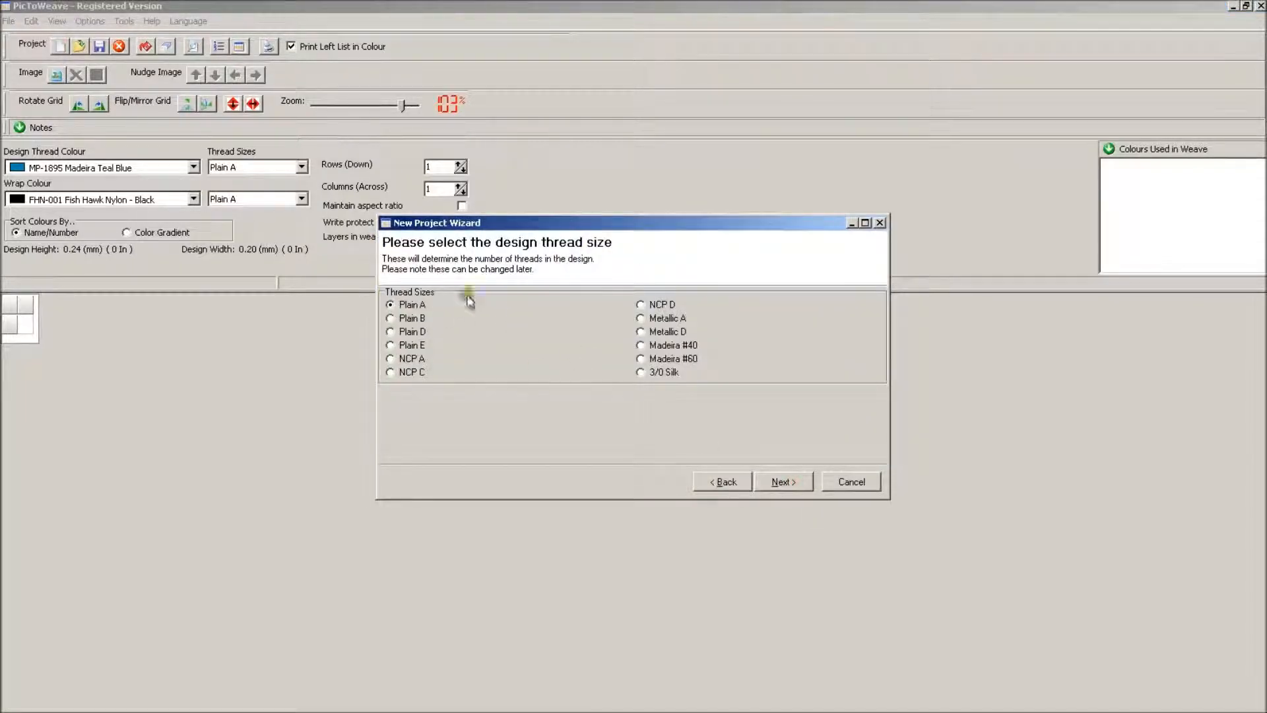
left_click(784, 481)
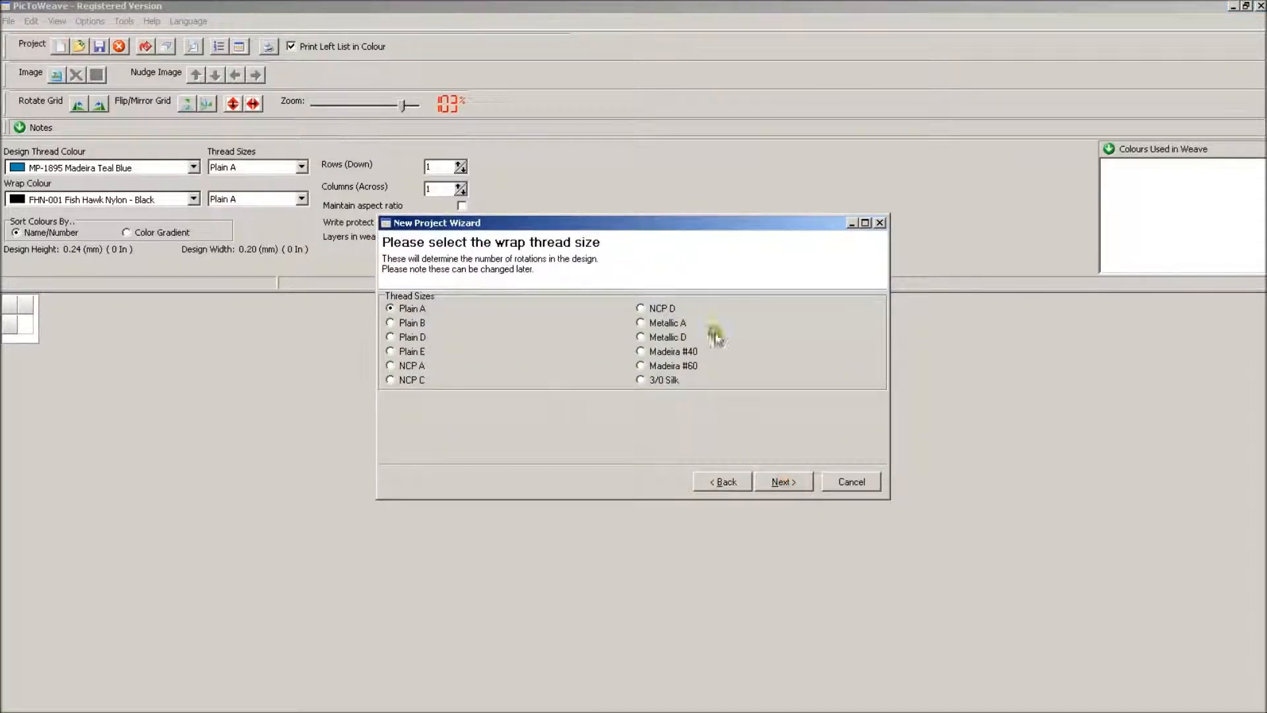
left_click(423, 378)
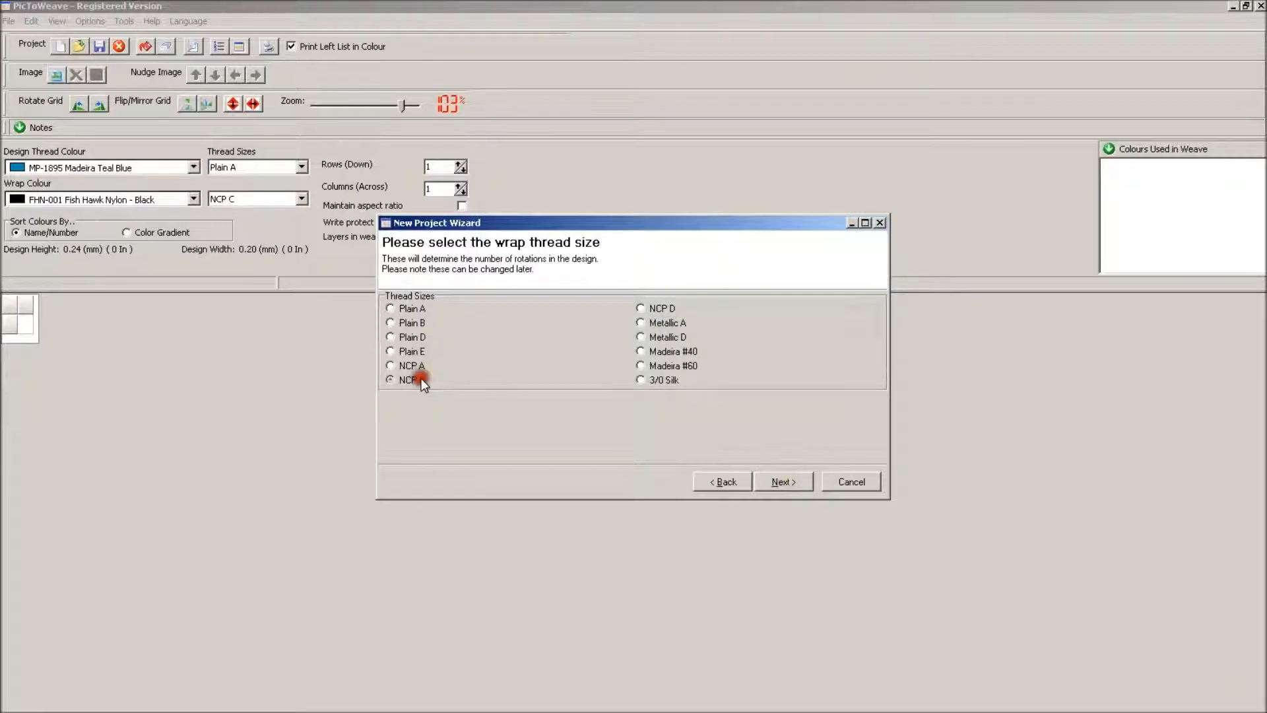
left_click(789, 482)
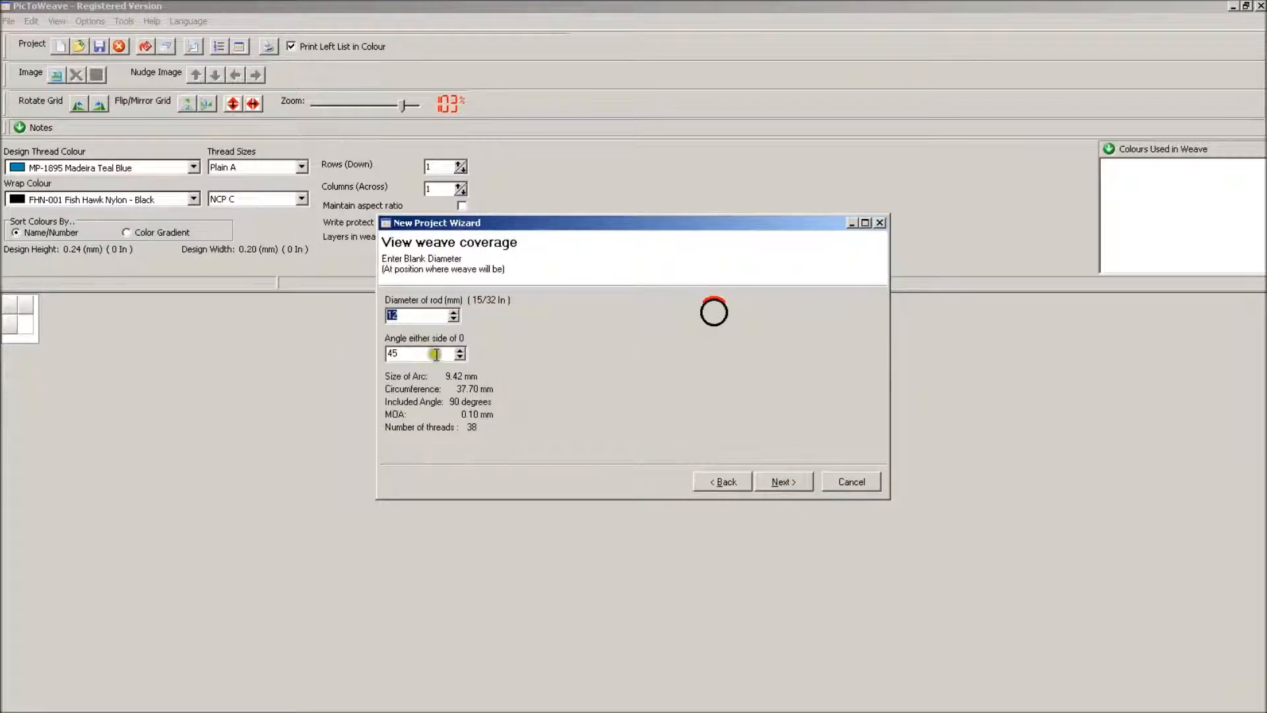
Try adjusting the weave coverage angle either side of 0 for a 12 mm rod and proceed to the design height
left_click(460, 350)
left_click_drag(460, 353, 460, 353)
left_click(786, 481)
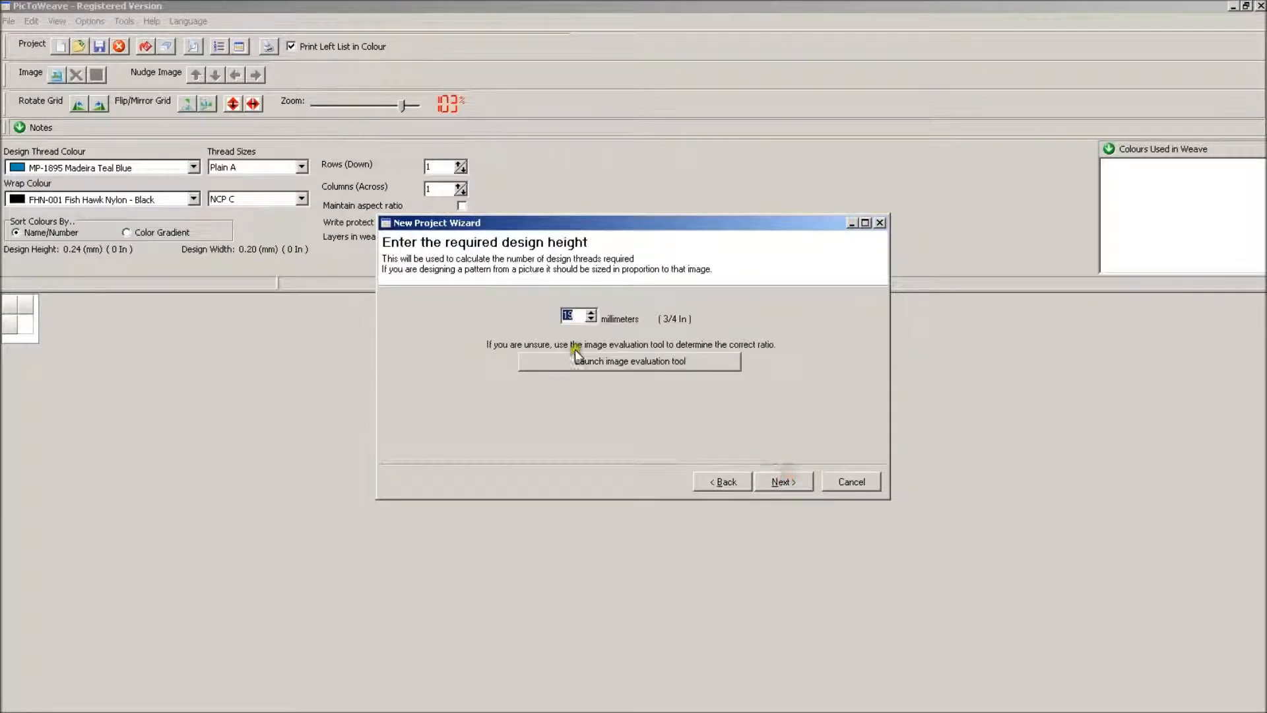
Check the aspect ratio of panthers-small.bmp from the Desktop with the image evaluation tool at a 19 mm weave height
left_click(588, 359)
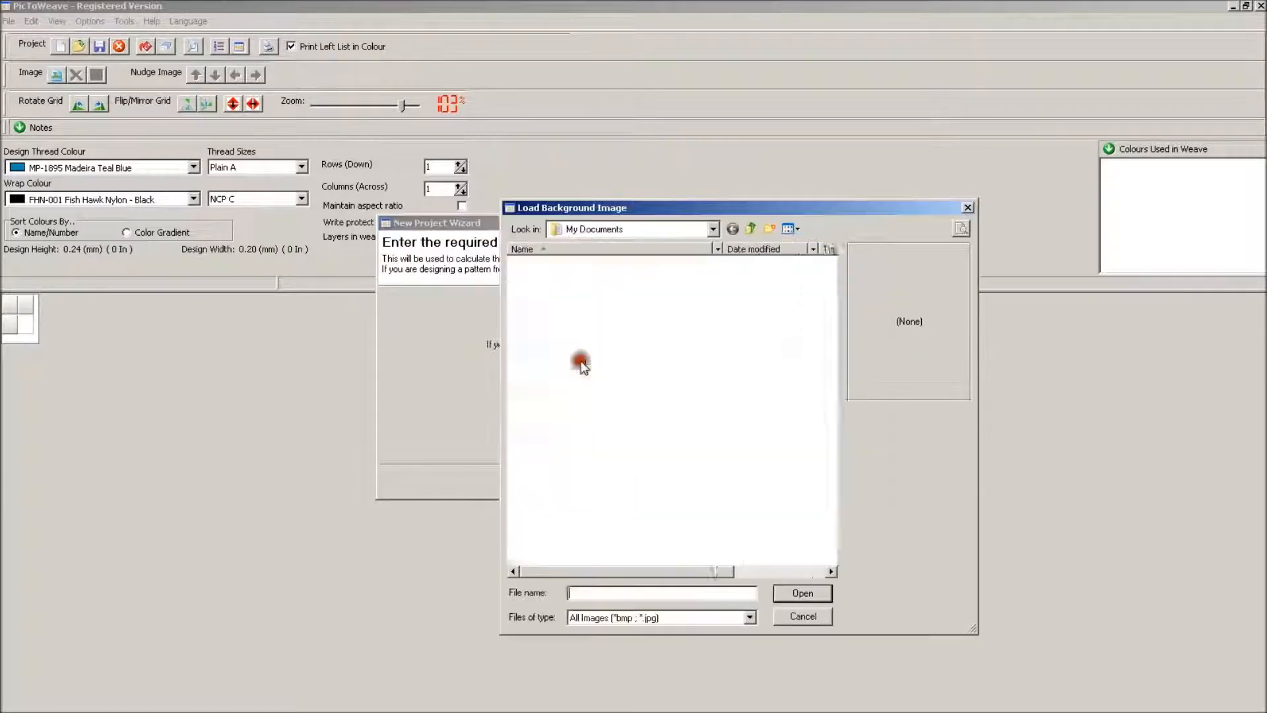
left_click(712, 229)
scroll(719, 283, "up", 1)
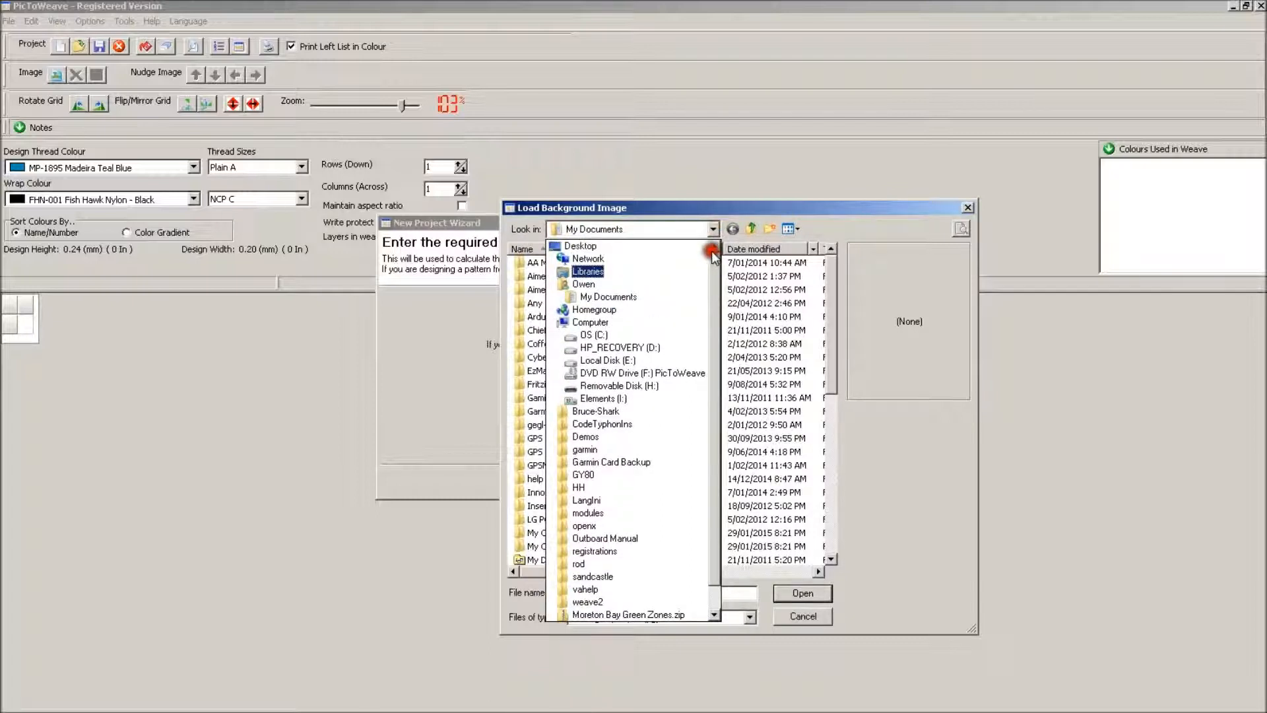
left_click(700, 246)
left_click_drag(832, 303, 837, 433)
left_click(578, 439)
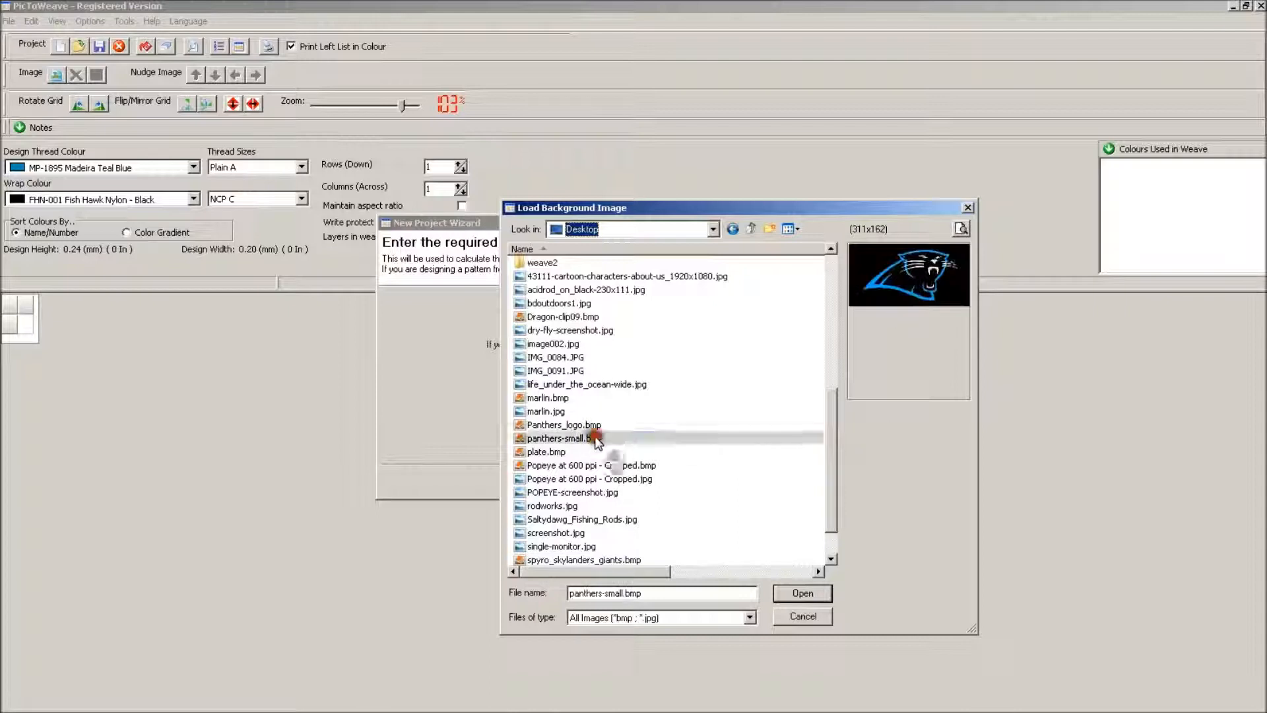
left_click(810, 599)
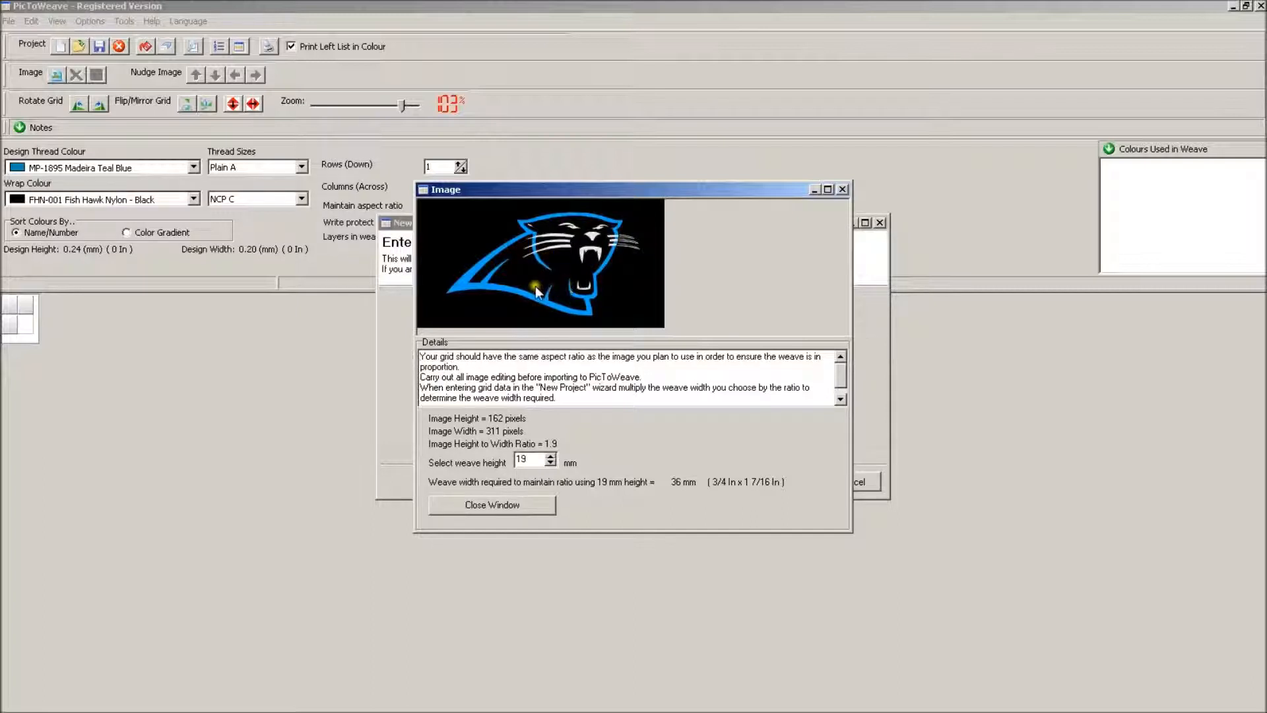
left_click(531, 505)
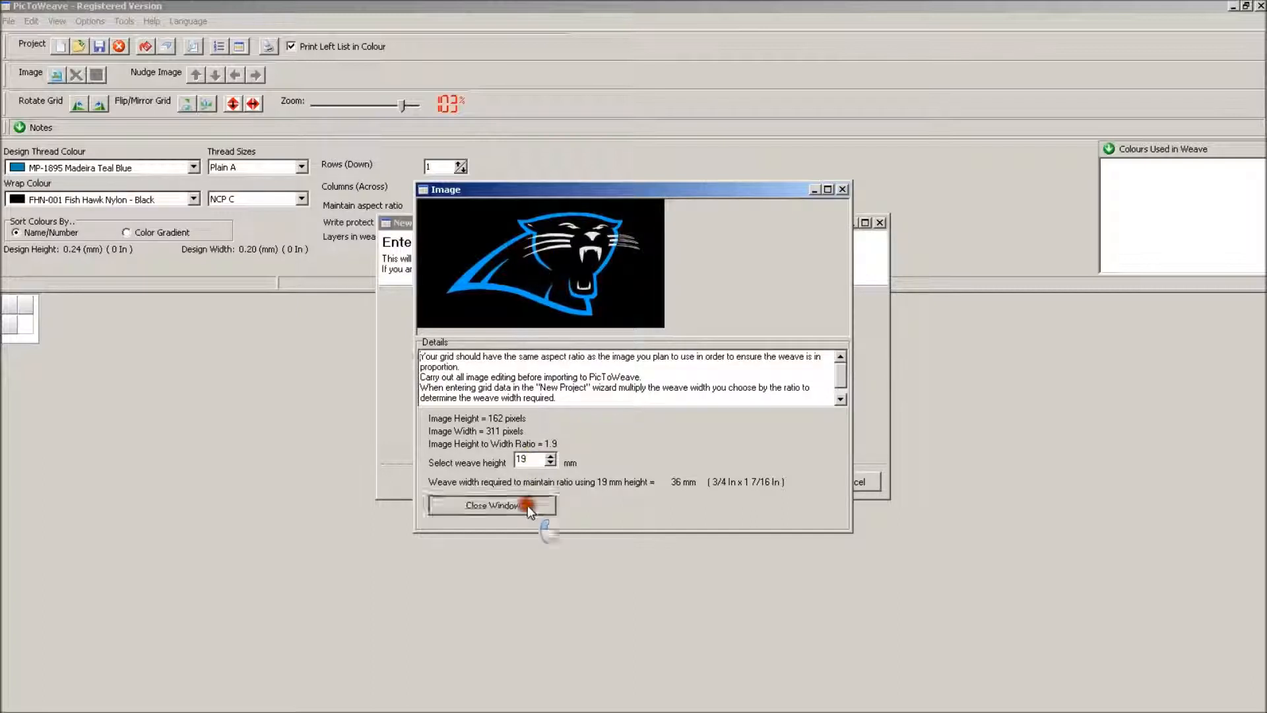
Create the grid with a 19 mm design height and 36 mm width, and load panthers-small.bmp as its background image
left_click(802, 481)
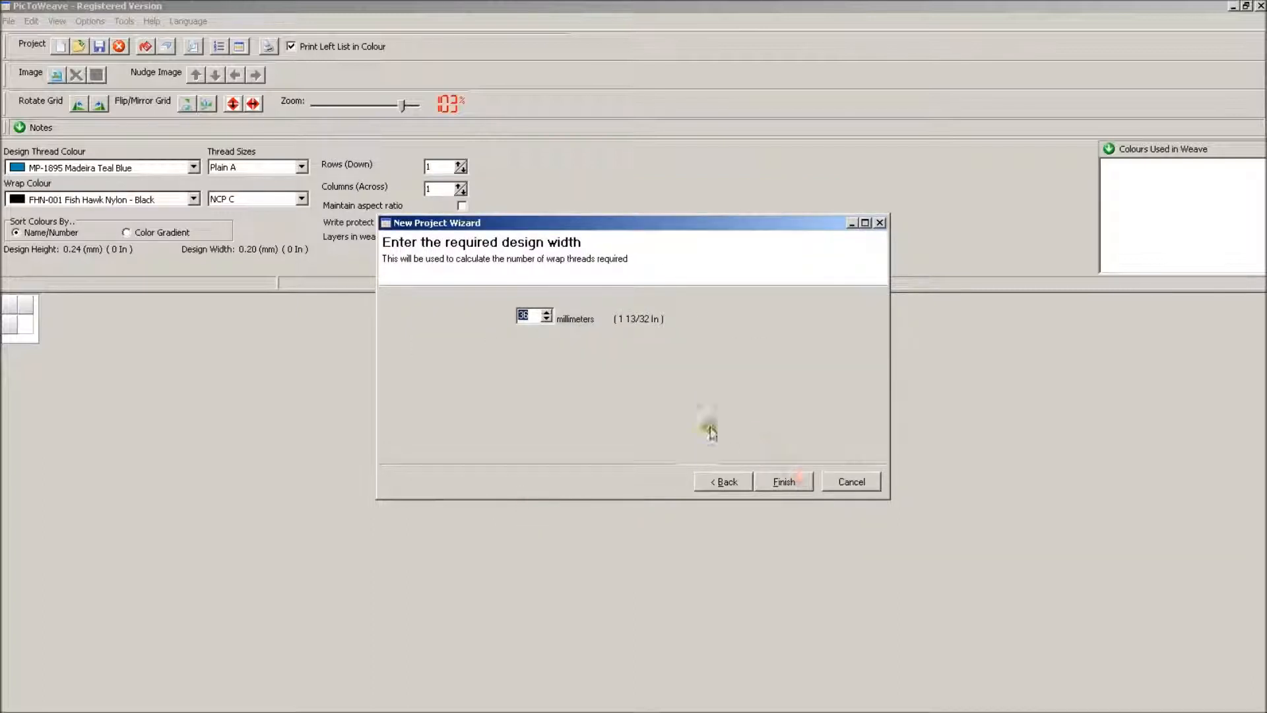
left_click(790, 483)
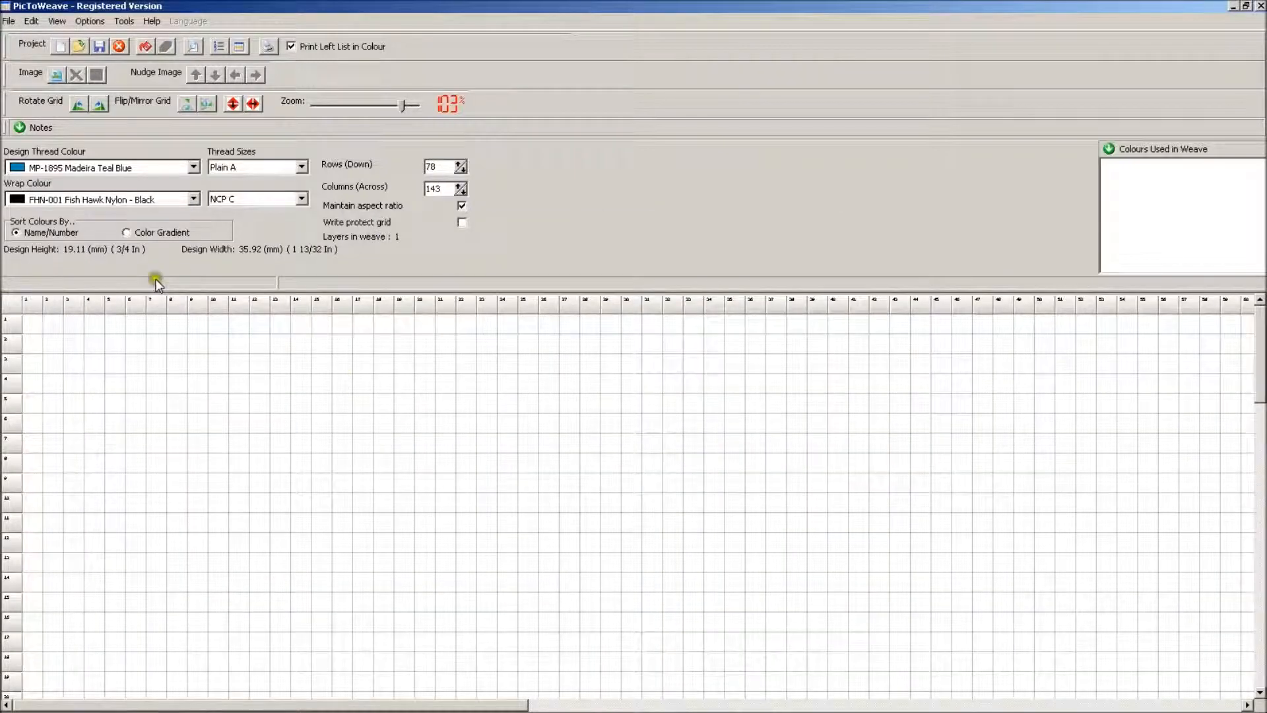
left_click(56, 75)
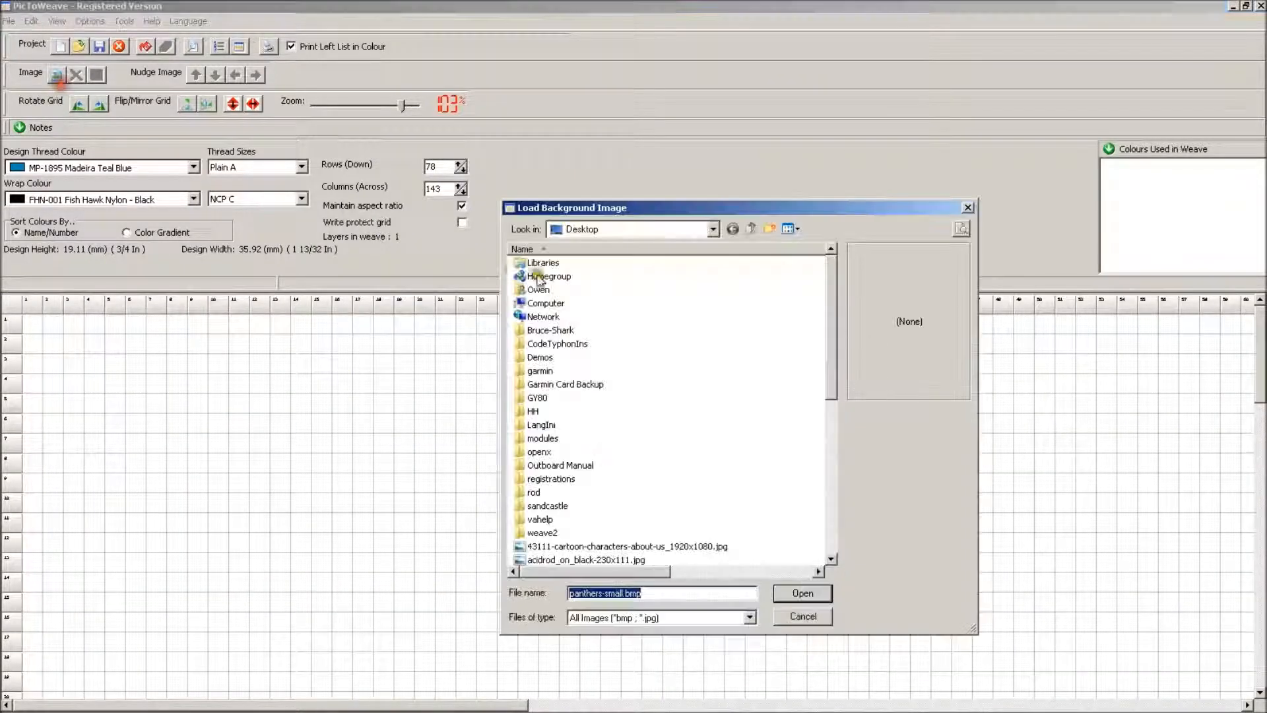
left_click(804, 592)
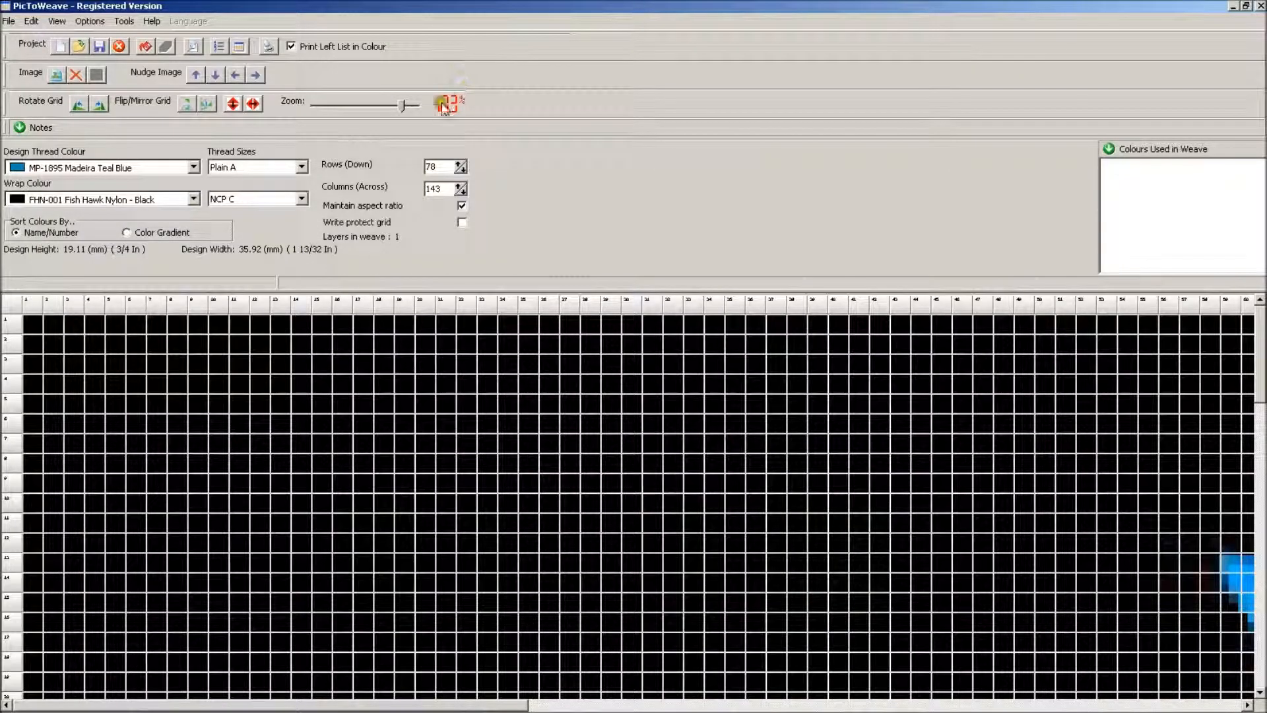
Paint grid cells along the upper head outline and ear tip of the panther in MP-1895 Madeira Teal Blue
left_click_drag(329, 105, 332, 105)
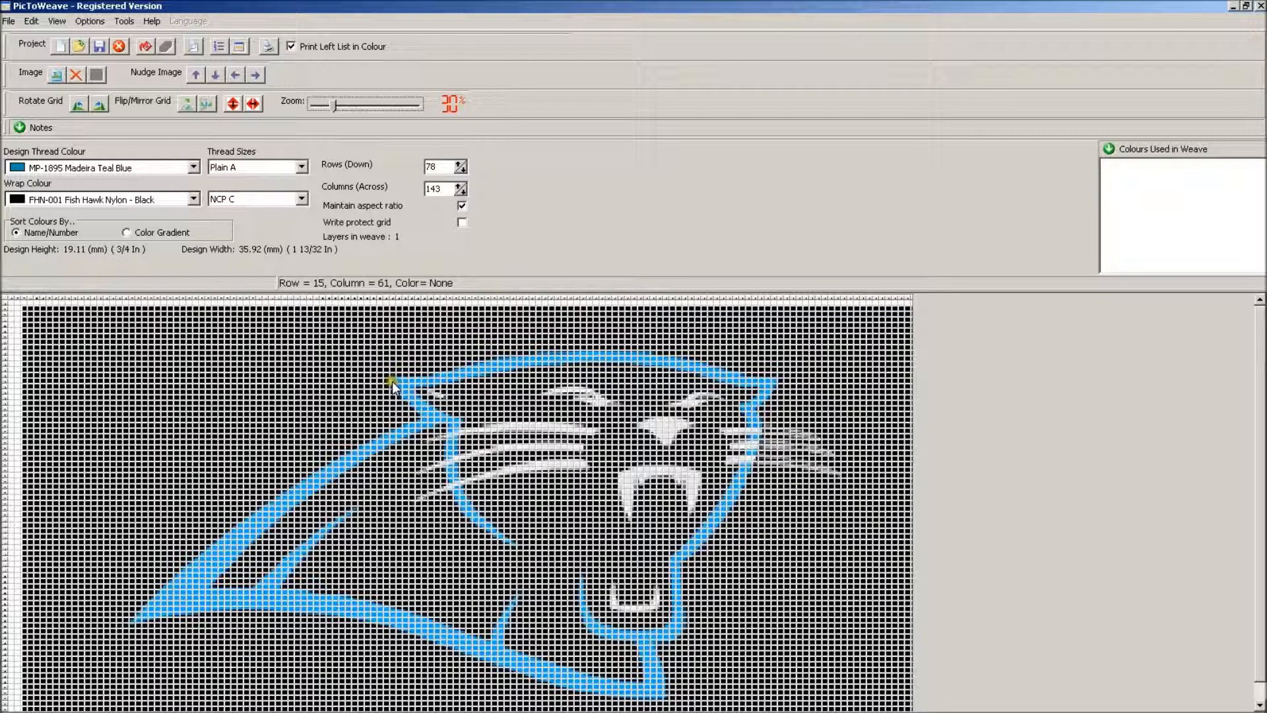
mouse_move(394, 386)
left_mouse_down()
mouse_move(524, 355)
mouse_move(642, 355)
mouse_move(406, 383)
left_mouse_up()
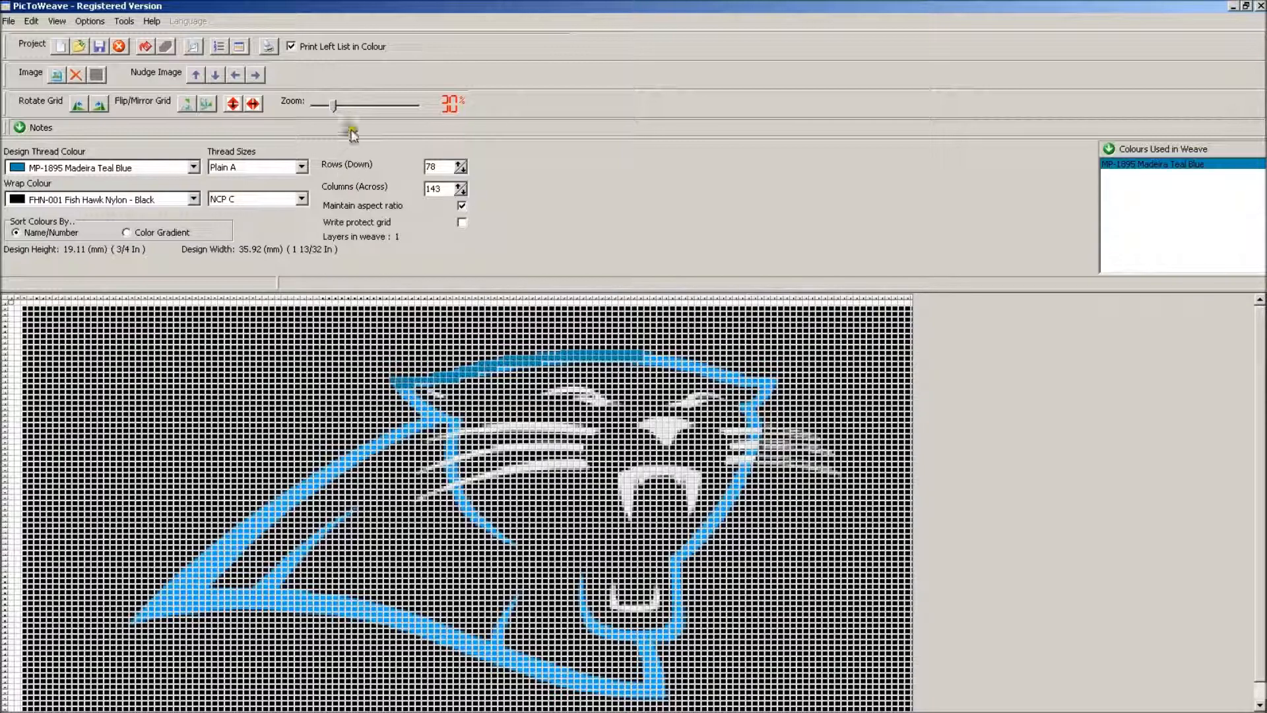
left_click_drag(334, 105, 399, 109)
left_click_drag(542, 706, 931, 705)
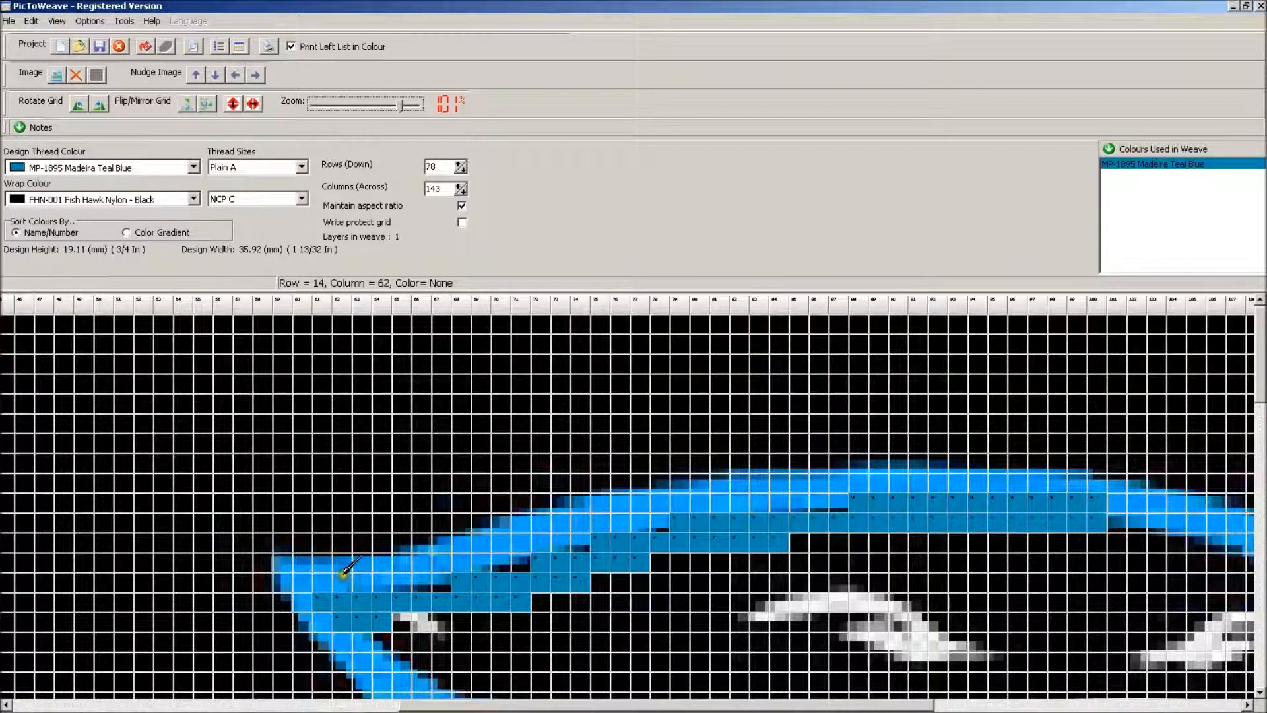
mouse_move(282, 562)
left_mouse_down()
mouse_move(365, 561)
mouse_move(665, 488)
mouse_move(887, 473)
mouse_move(1070, 483)
mouse_move(820, 491)
mouse_move(602, 534)
mouse_move(691, 503)
mouse_move(552, 529)
mouse_move(452, 567)
mouse_move(297, 583)
mouse_move(334, 634)
mouse_move(284, 584)
left_mouse_up()
Set the design thread colour to MP-1911 Madeira Evening Mist and paint the panther's first eye with it
left_click_drag(1261, 377, 1262, 443)
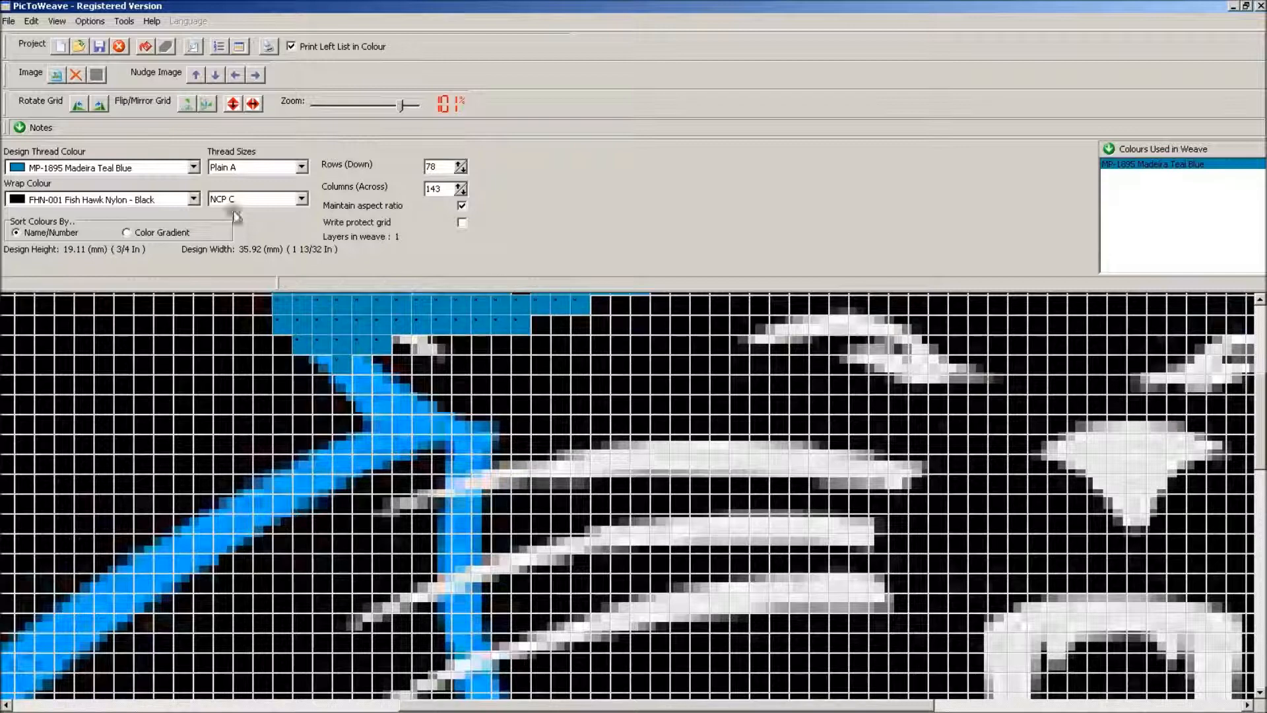
left_click(191, 170)
scroll(132, 225, "down", 2)
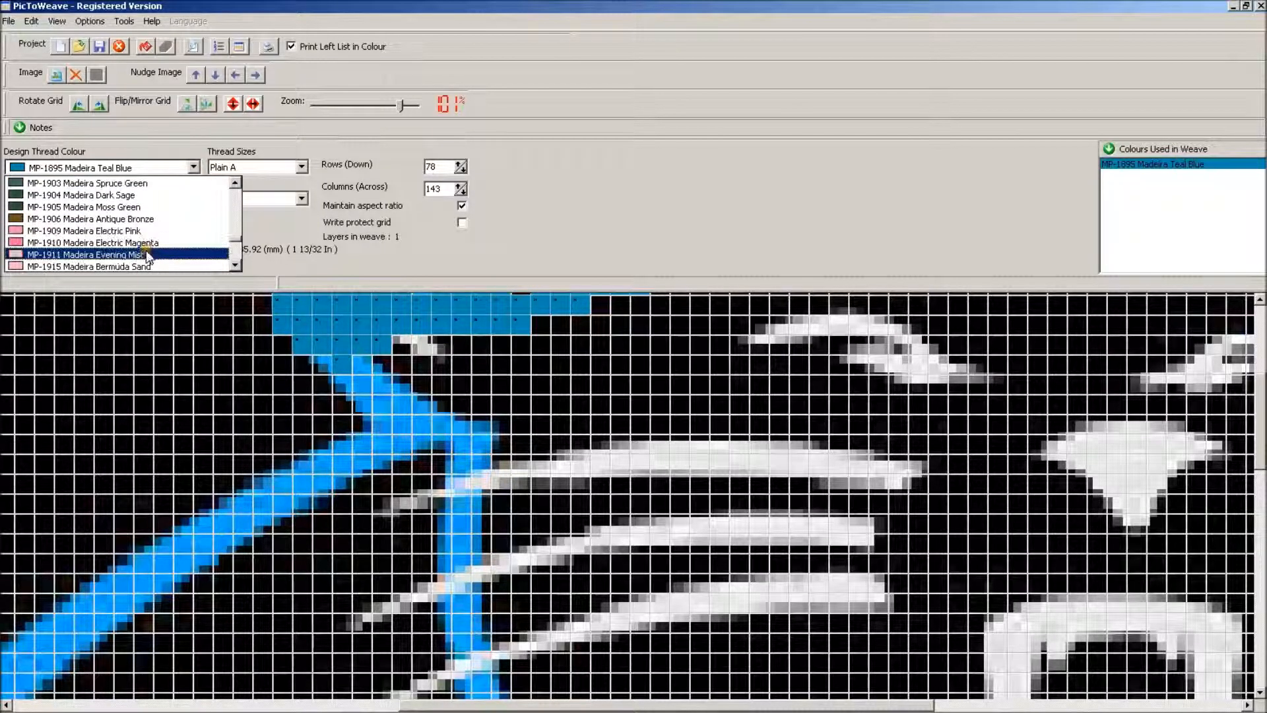
left_click(175, 250)
mouse_move(773, 328)
left_mouse_down()
mouse_move(759, 340)
mouse_move(888, 325)
mouse_move(916, 338)
mouse_move(922, 359)
mouse_move(977, 377)
mouse_move(913, 365)
mouse_move(905, 377)
mouse_move(894, 360)
mouse_move(854, 357)
mouse_move(964, 372)
left_mouse_up()
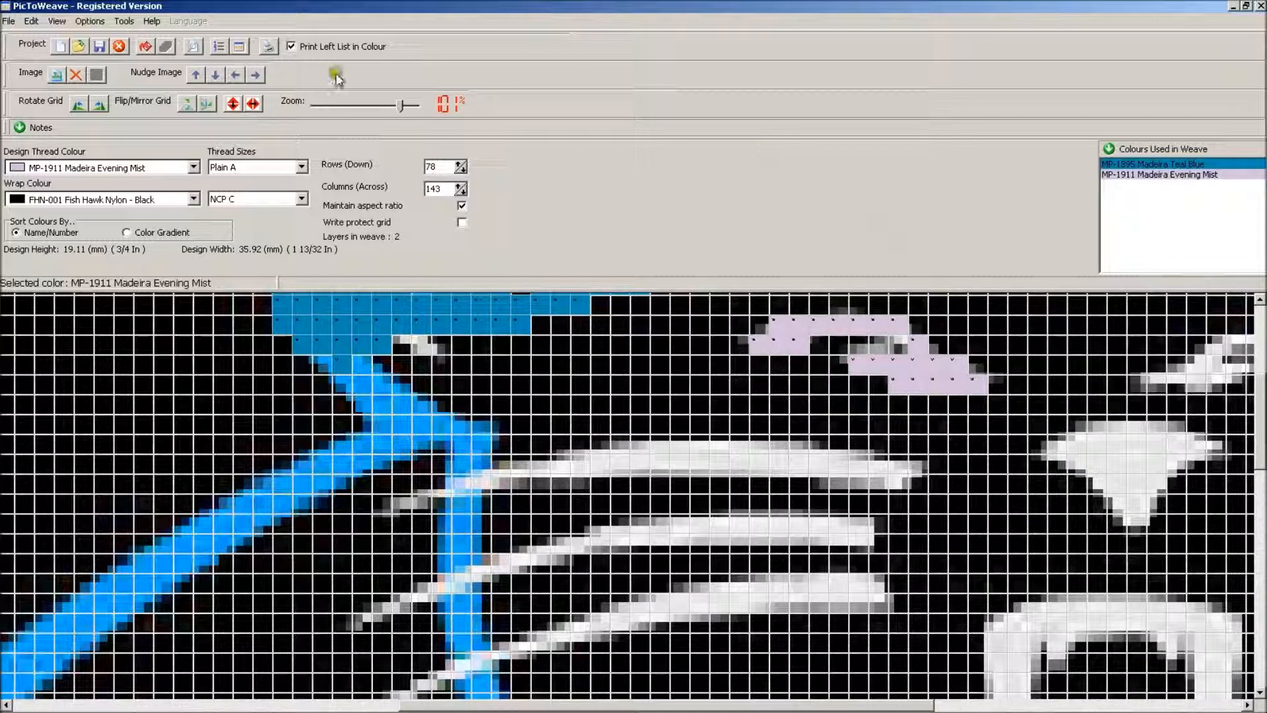
Remove the background image and delete the entire painted grid
left_click(77, 70)
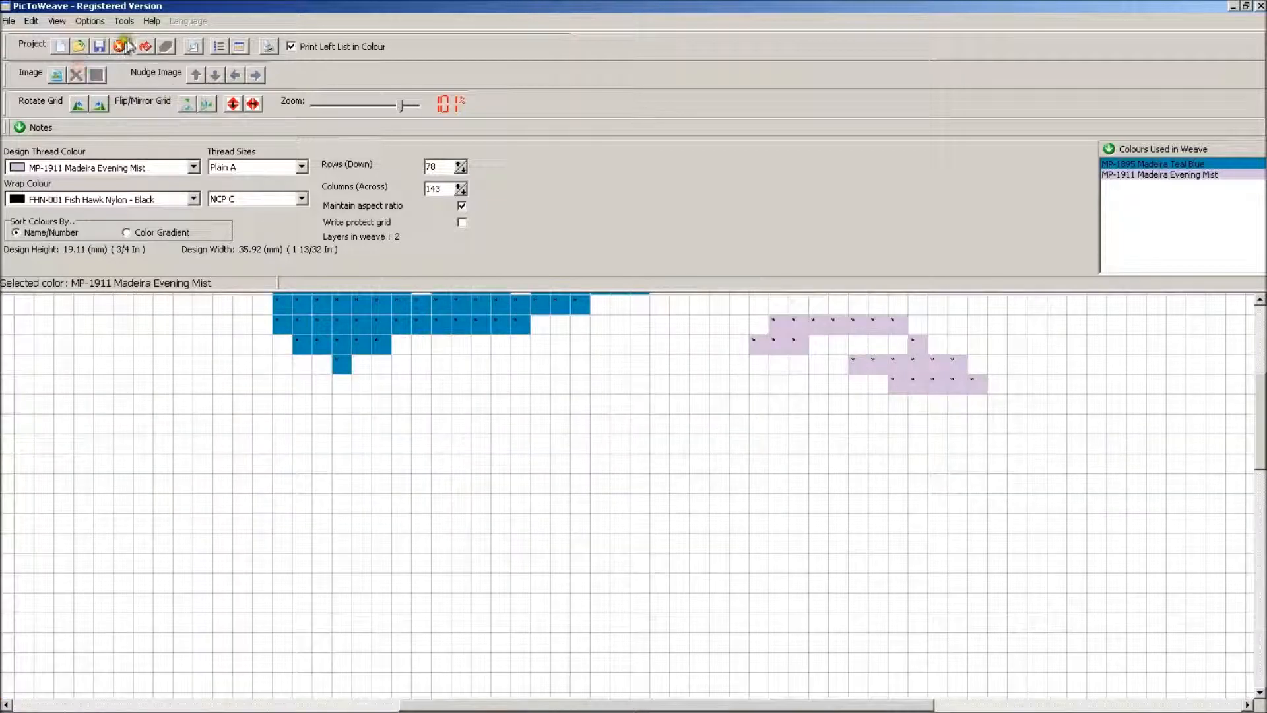
left_click(119, 45)
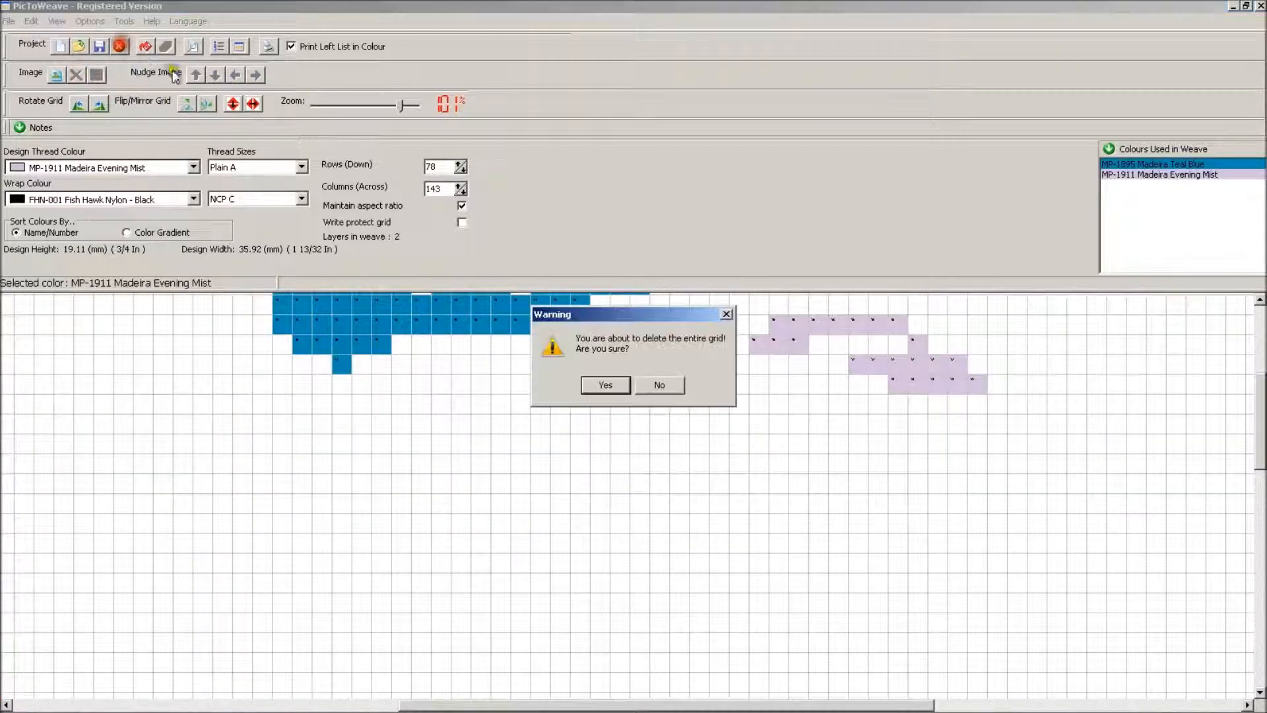
left_click(612, 388)
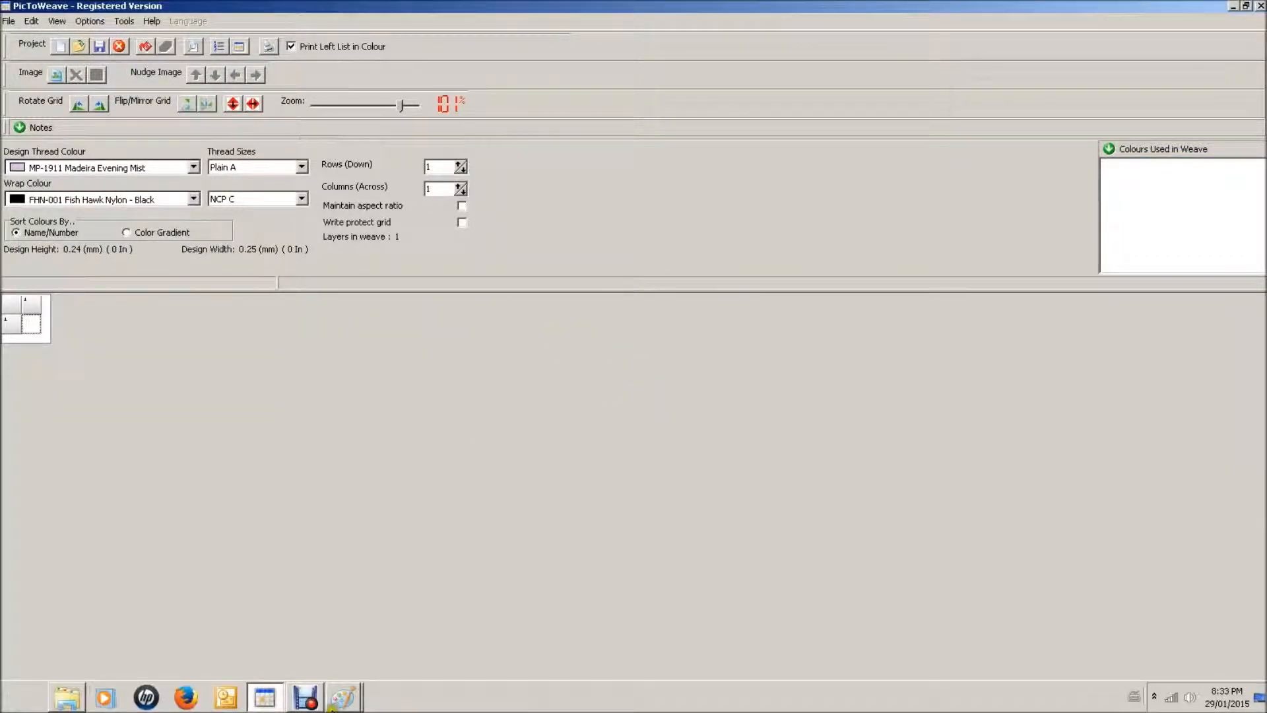
Switch to Paint and examine the save formats and the close-up colour edges of Panthers_logo_New_2012-2000pxTrans.png
left_click(340, 701)
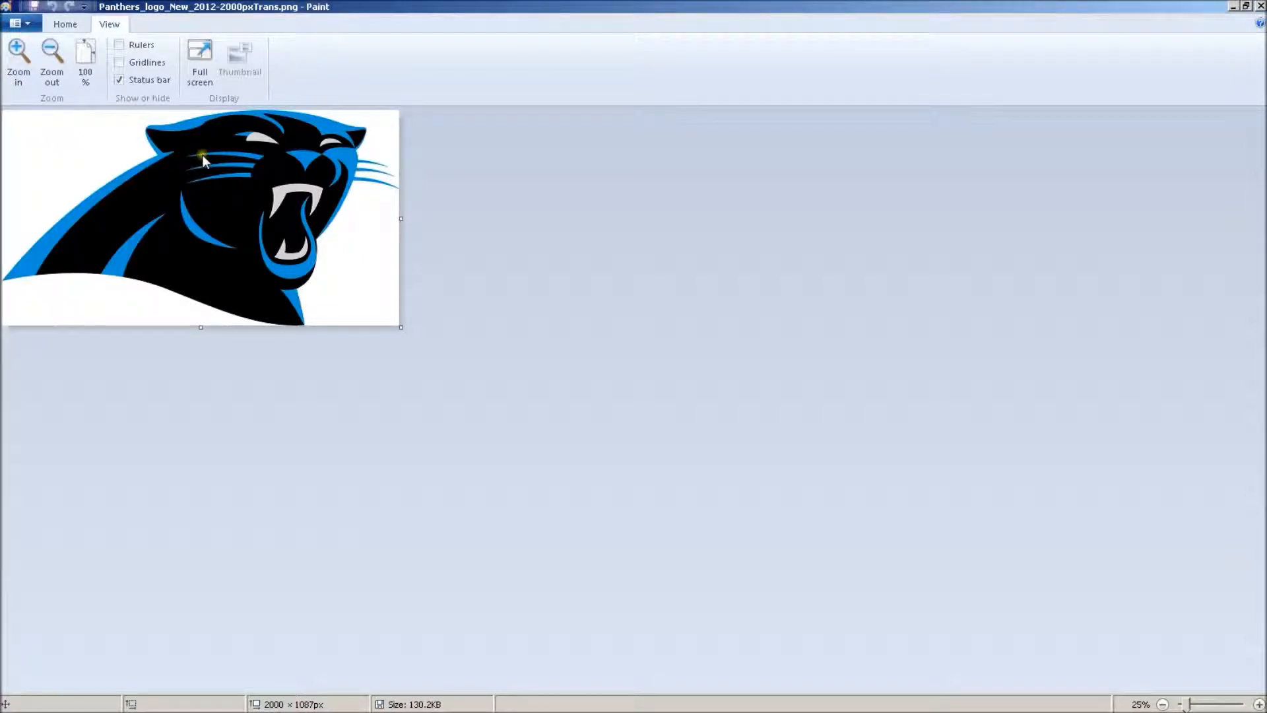
key("F12")
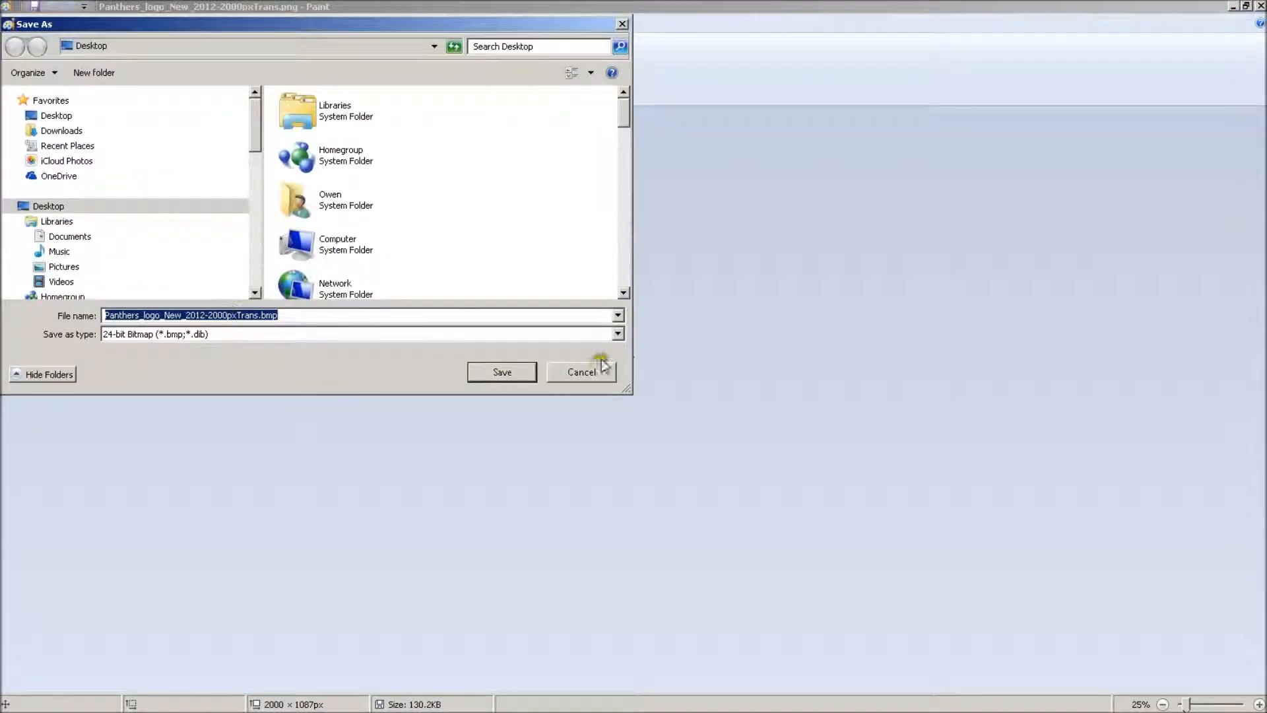
left_click(618, 334)
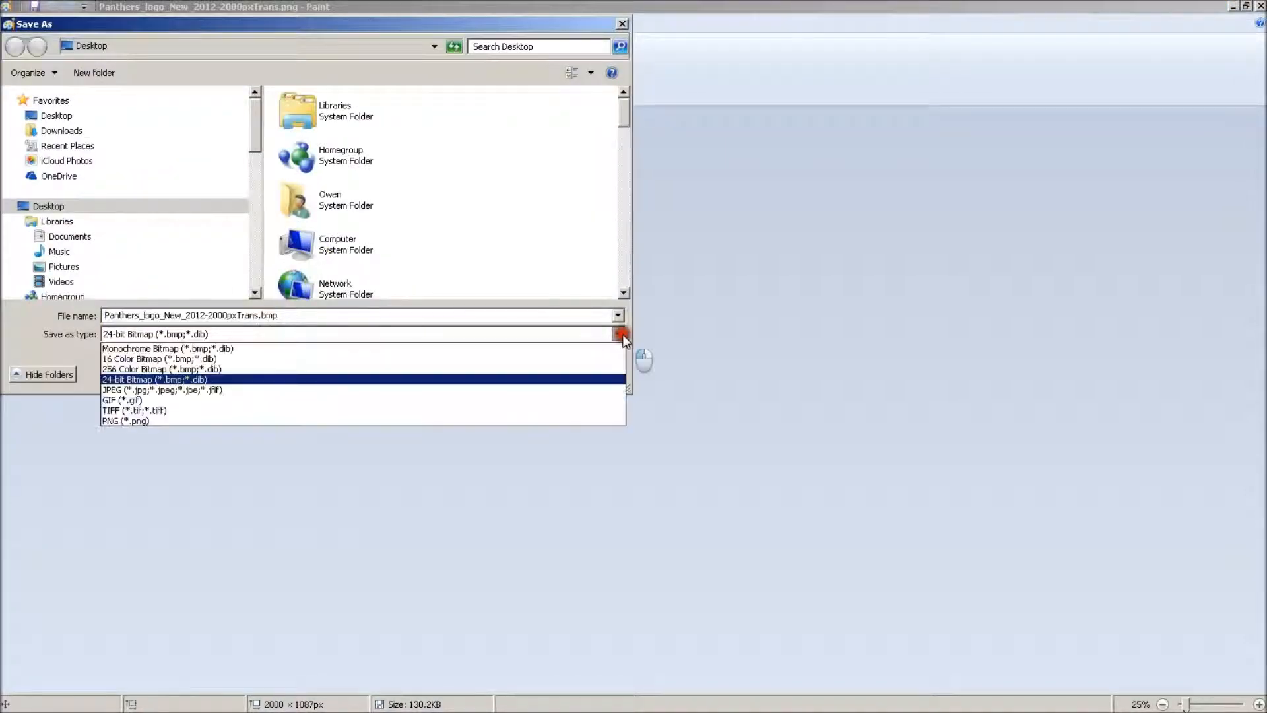
left_click(678, 299)
left_click(594, 368)
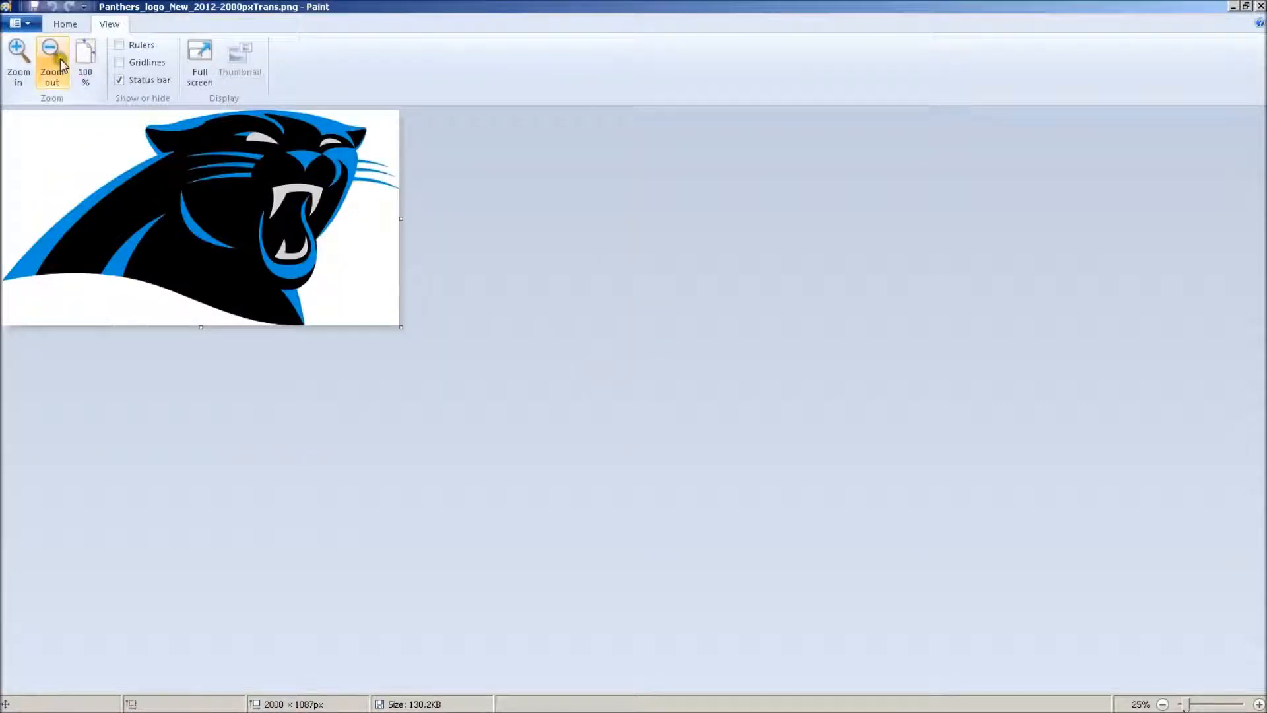
left_click(19, 60)
left_click(18, 59)
left_click(19, 60)
left_click(19, 59)
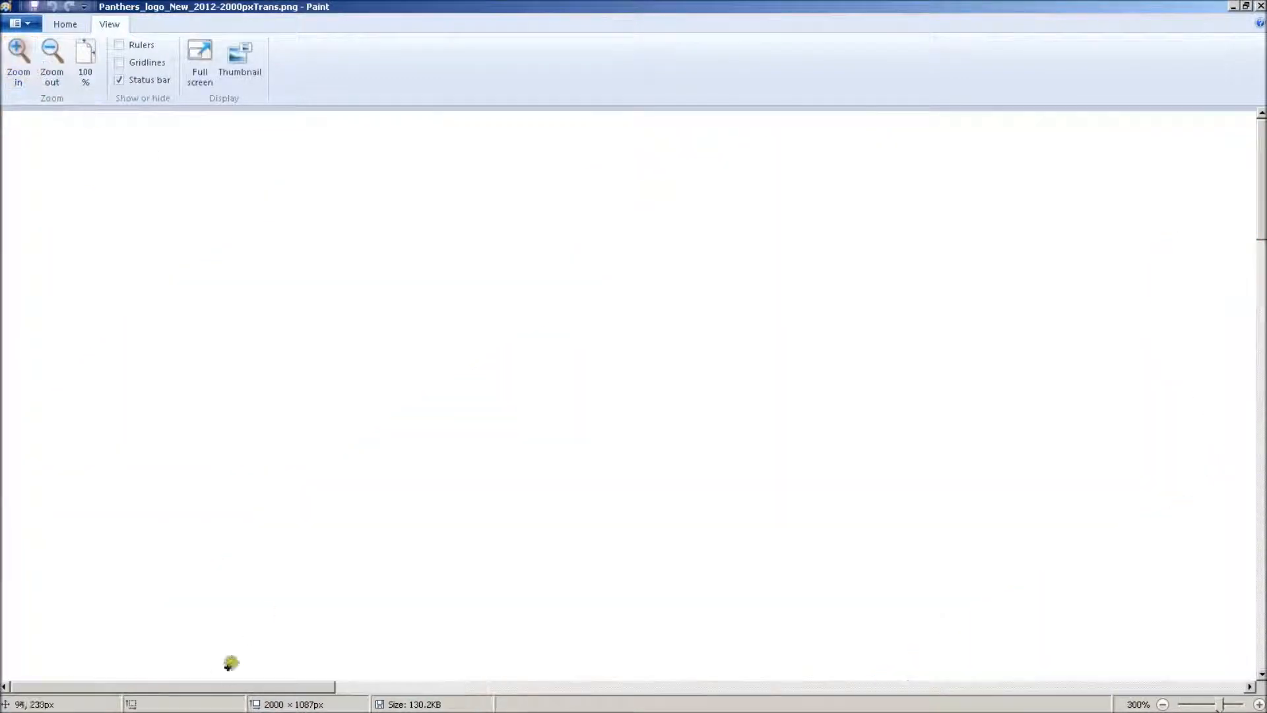
left_click_drag(314, 685, 770, 656)
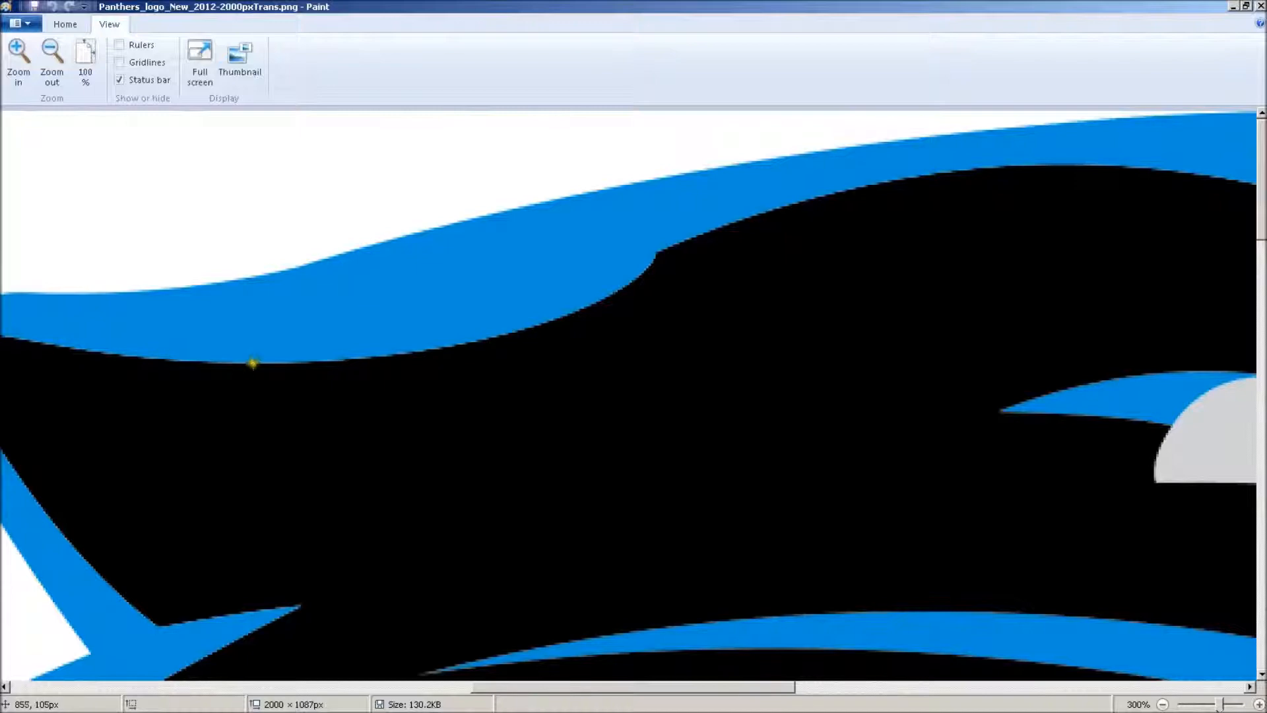
left_click(22, 56)
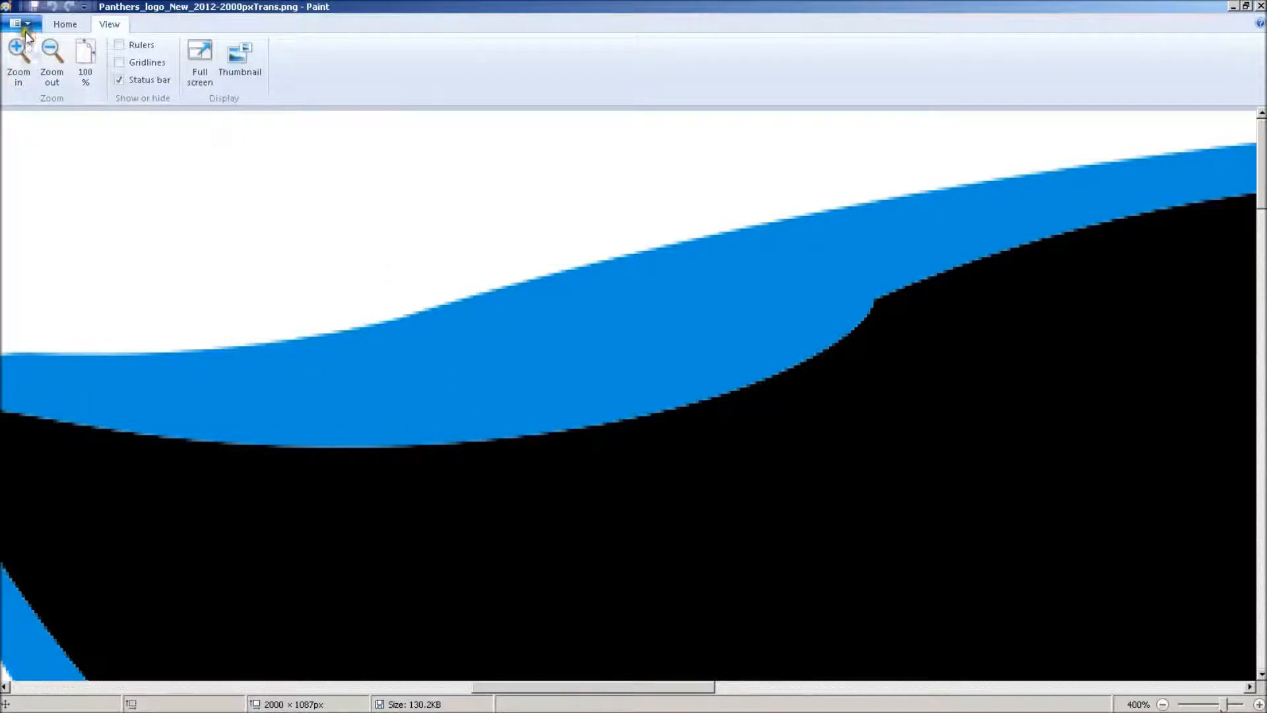
Save the logo to the Desktop as Panthers_logo.bmp in 16 Color Bitmap format, accepting the loss of transparency
left_click(273, 156)
left_click(618, 334)
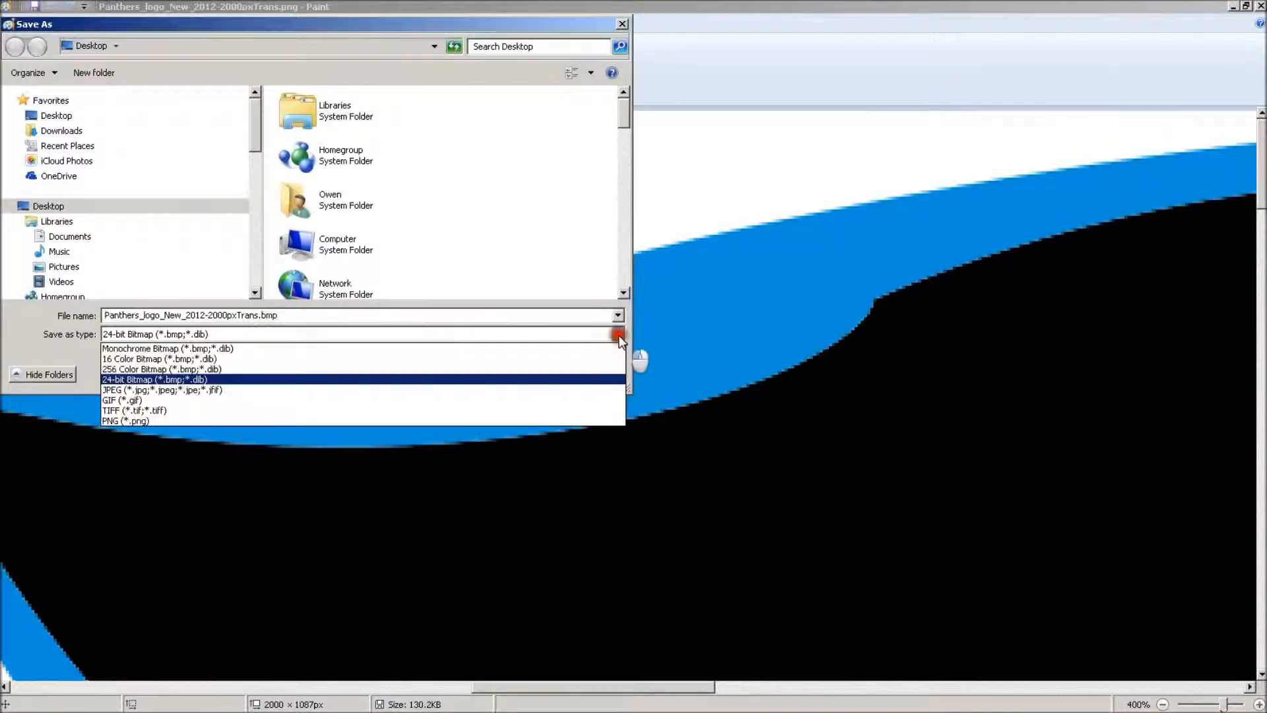
left_click(601, 355)
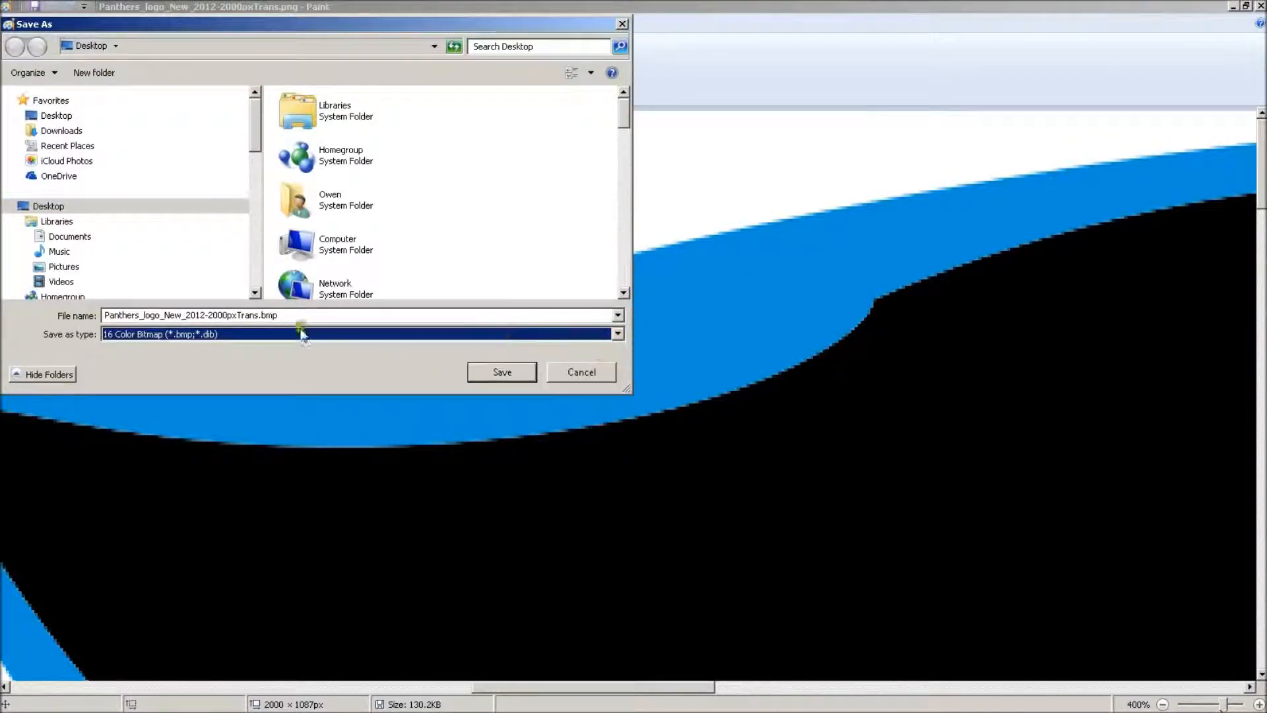
left_click_drag(161, 316, 259, 315)
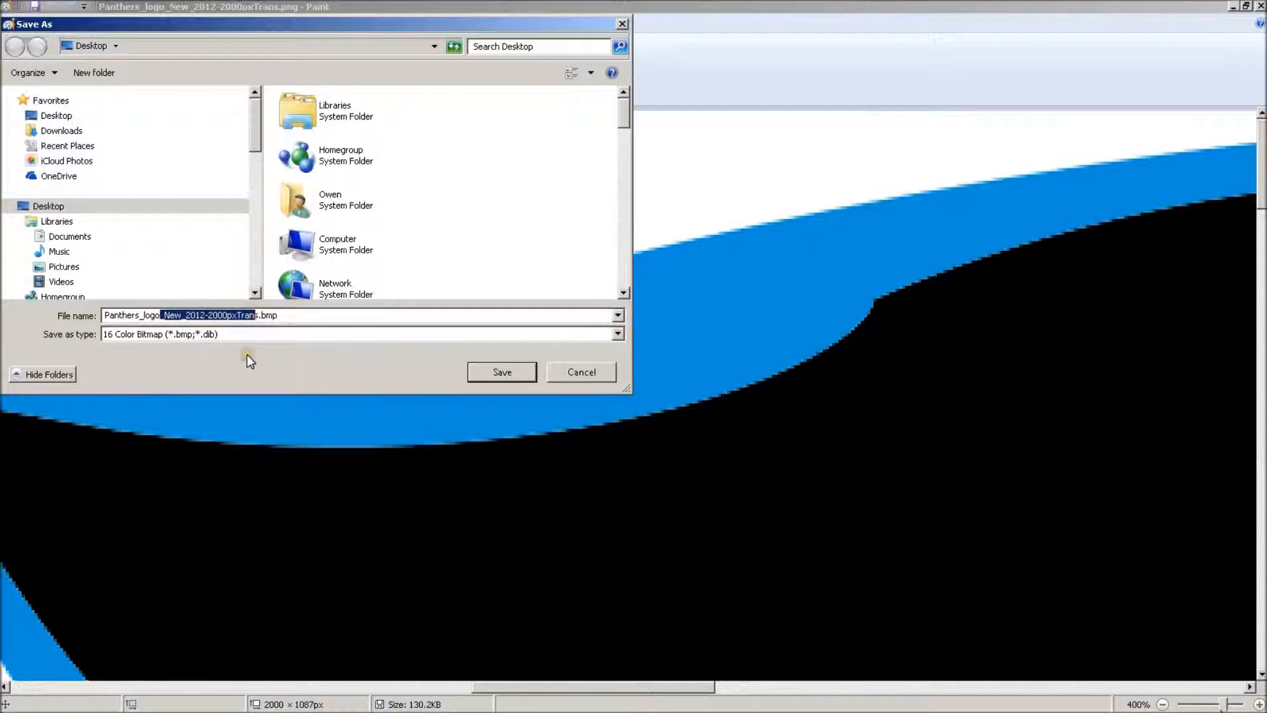
key("BackSpace")
type("s_logo")
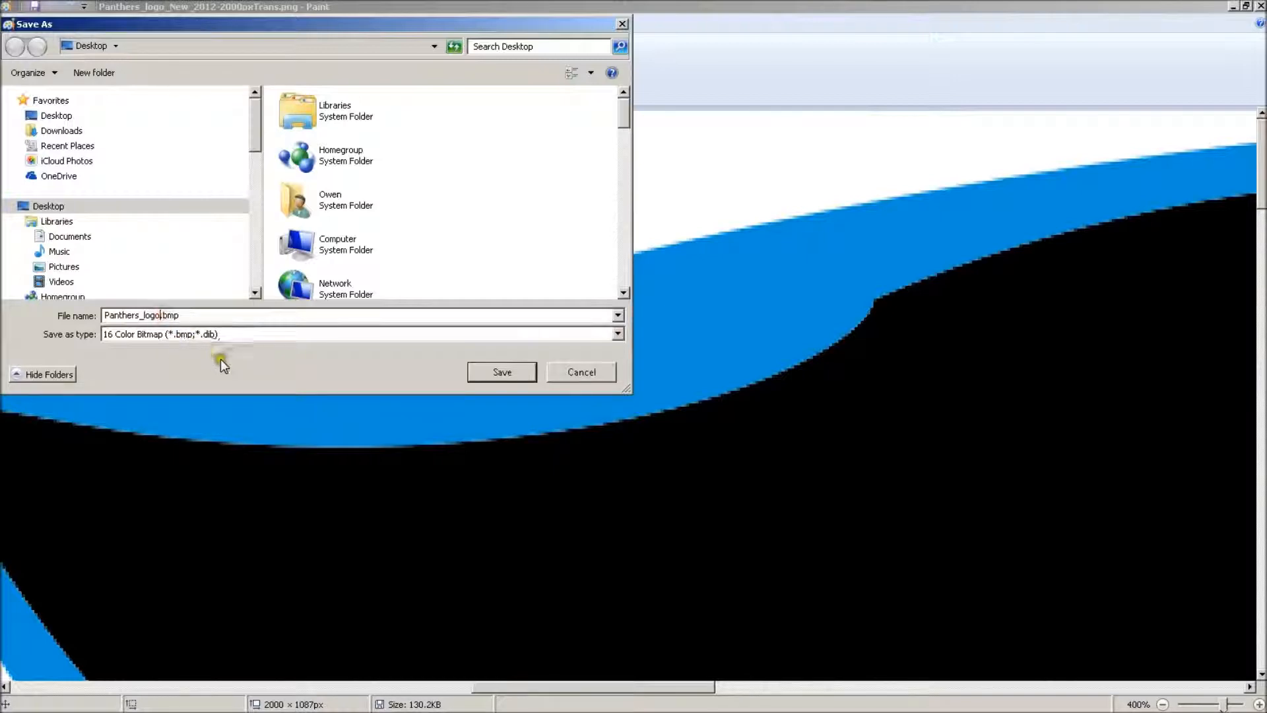
left_click(507, 371)
left_click(686, 369)
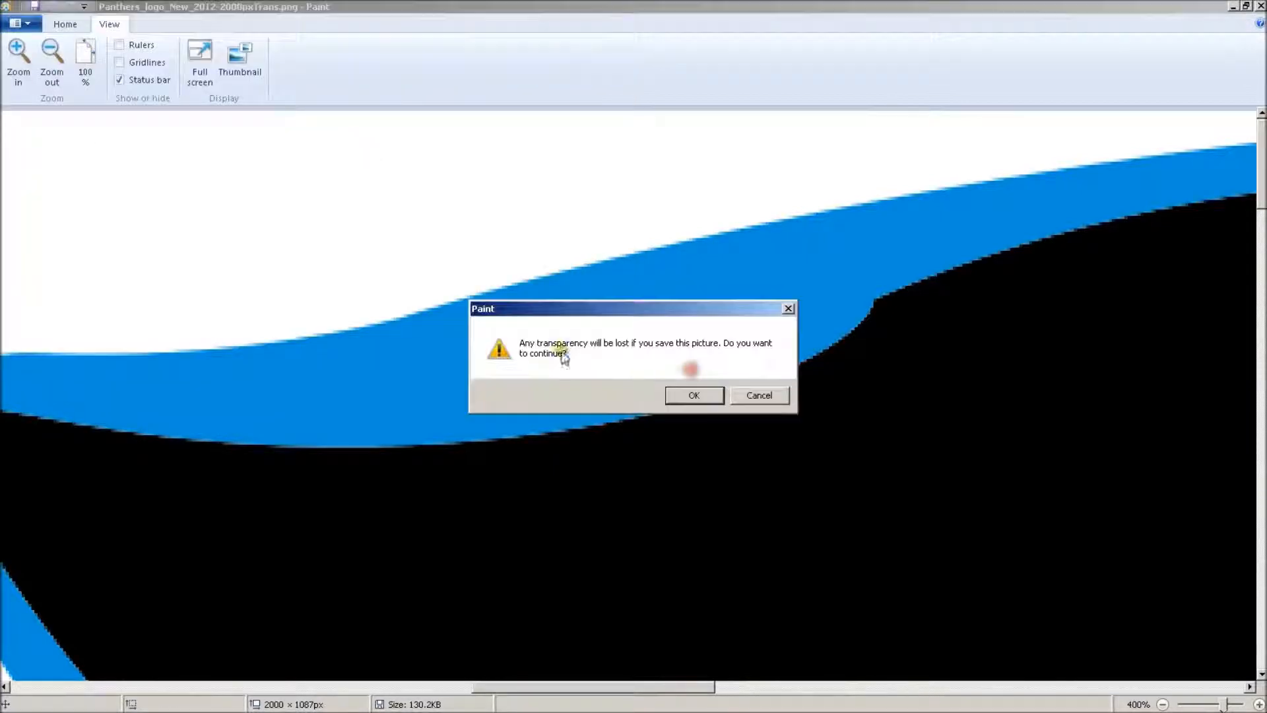
left_click(690, 393)
left_click(680, 392)
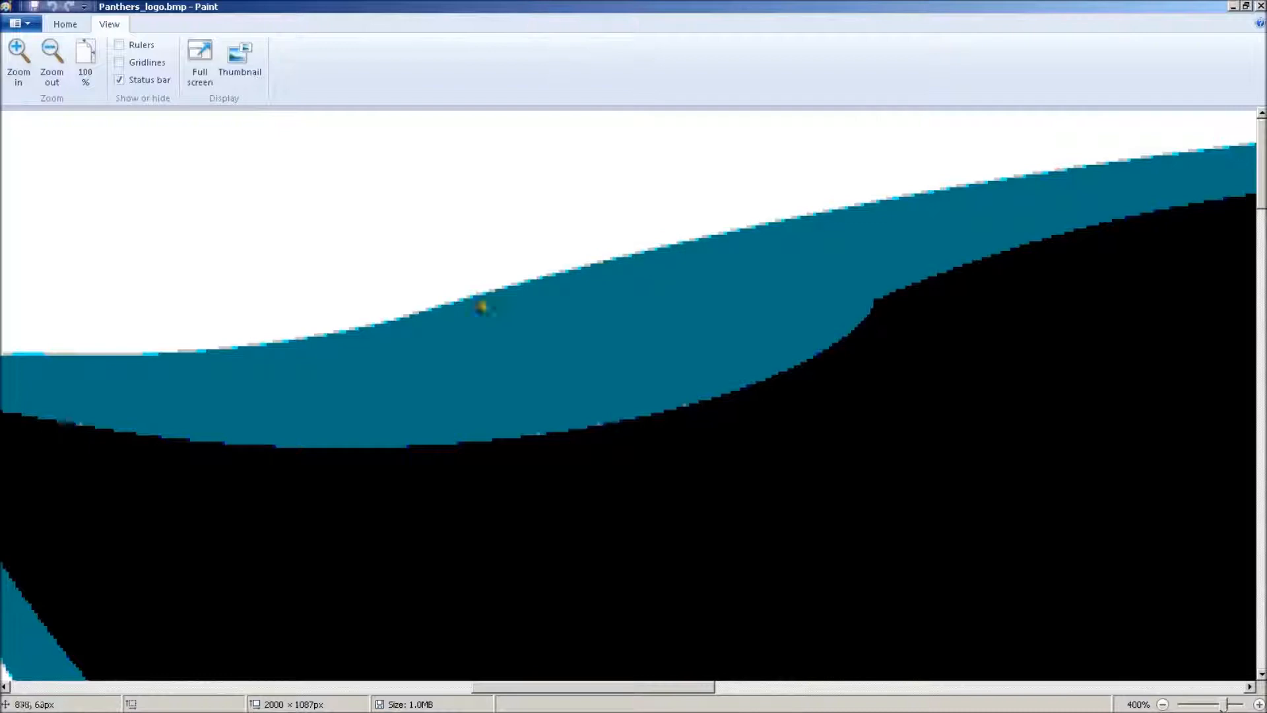
Inspect the colour edges of the saved Panthers_logo.bmp and close its Paint window
left_click_drag(1261, 153, 1262, 202)
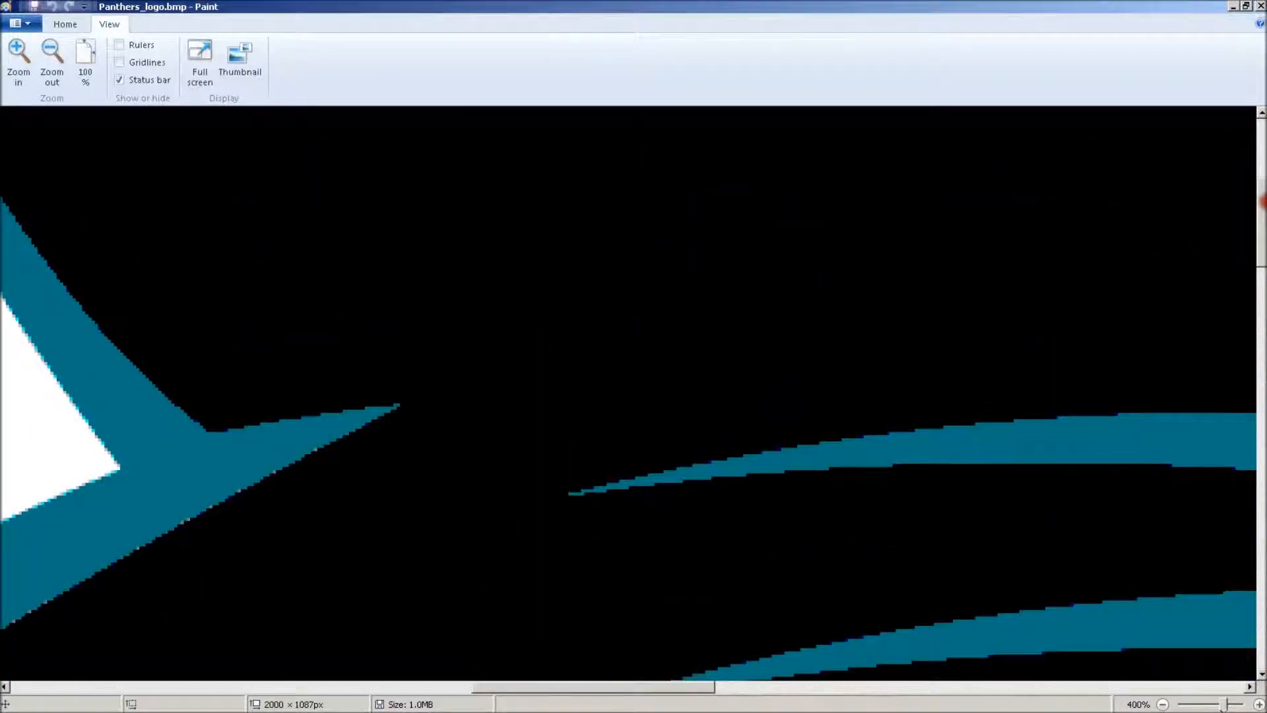
mouse_move(81, 710)
scroll(164, 411, "up", 5)
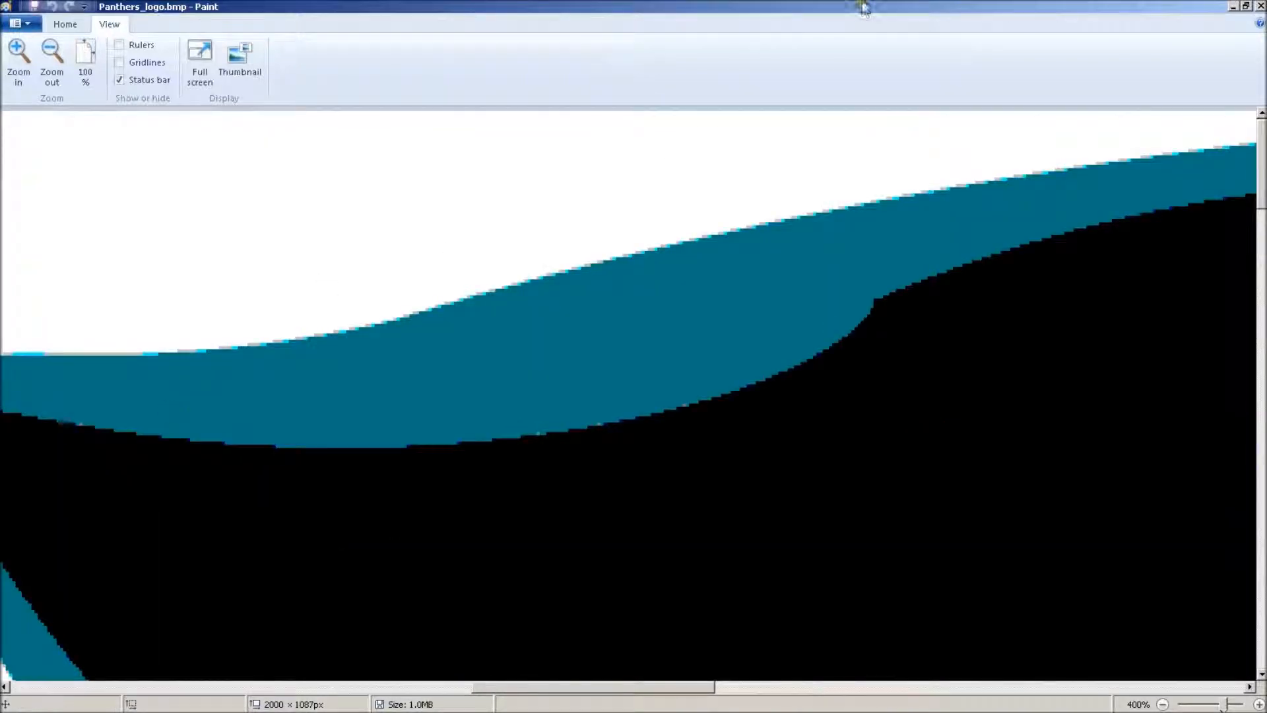
left_click(1261, 7)
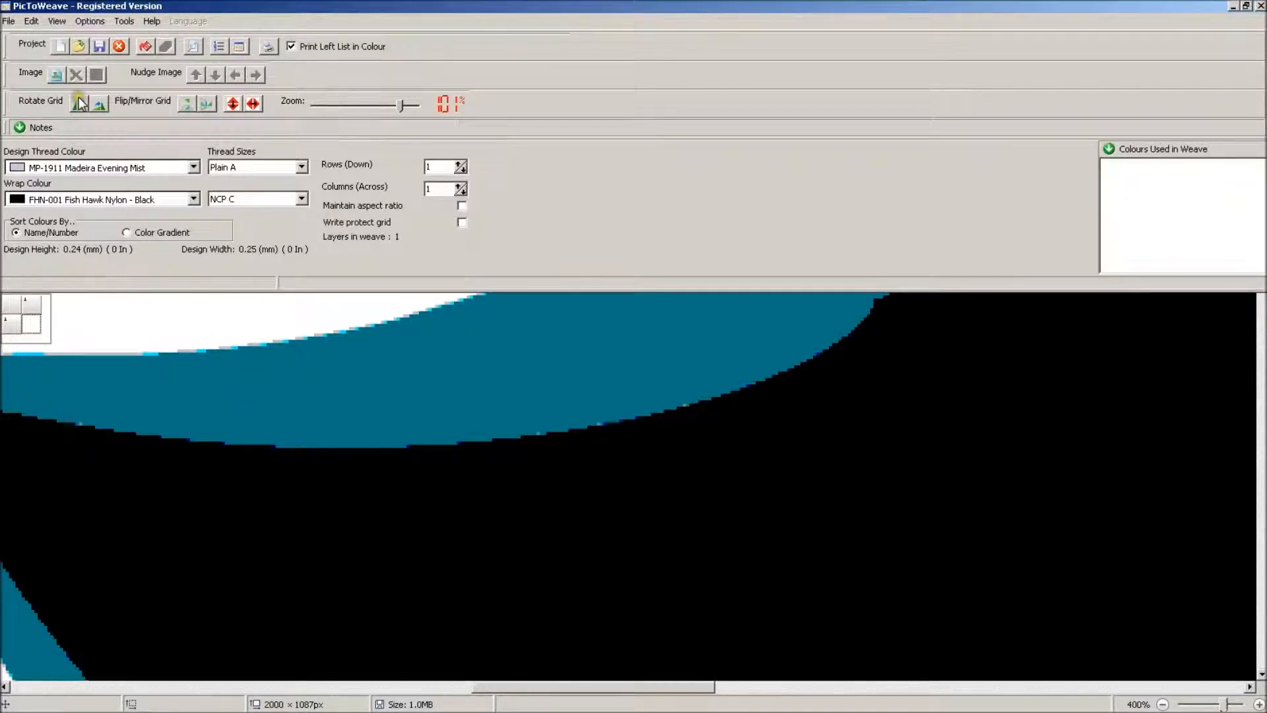
Open the Automatic Grid Painting Utility in PicToWeave and set the design thread count to 76
left_click(124, 21)
left_click(138, 32)
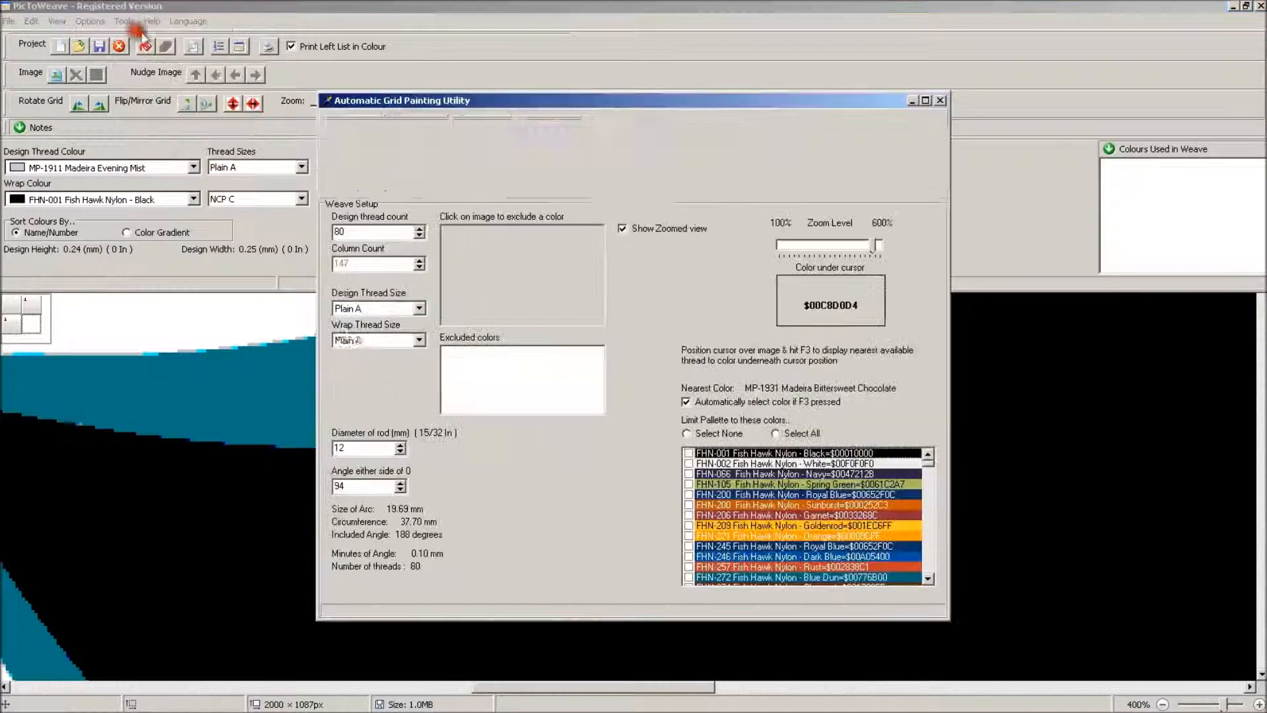
double_click(346, 231)
type("76")
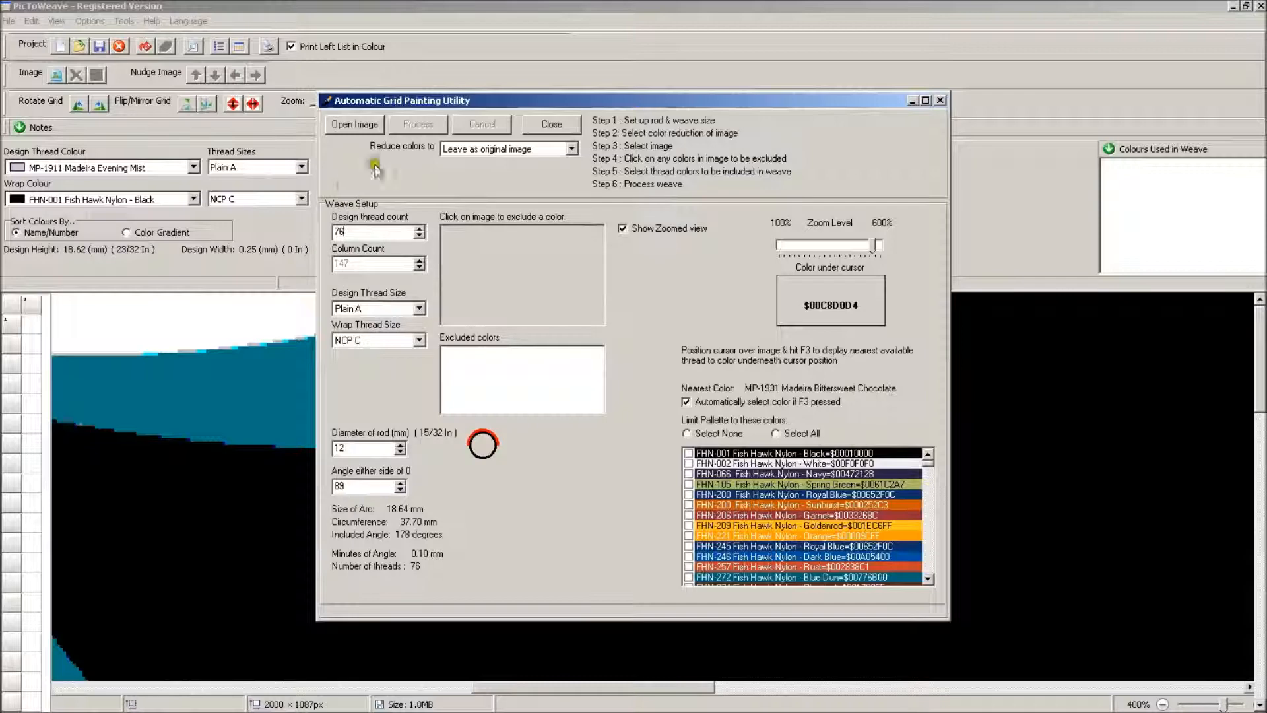
Load the Panthers logo bitmap into the painting utility and exclude its white and black colours
left_click(357, 125)
left_click(934, 593)
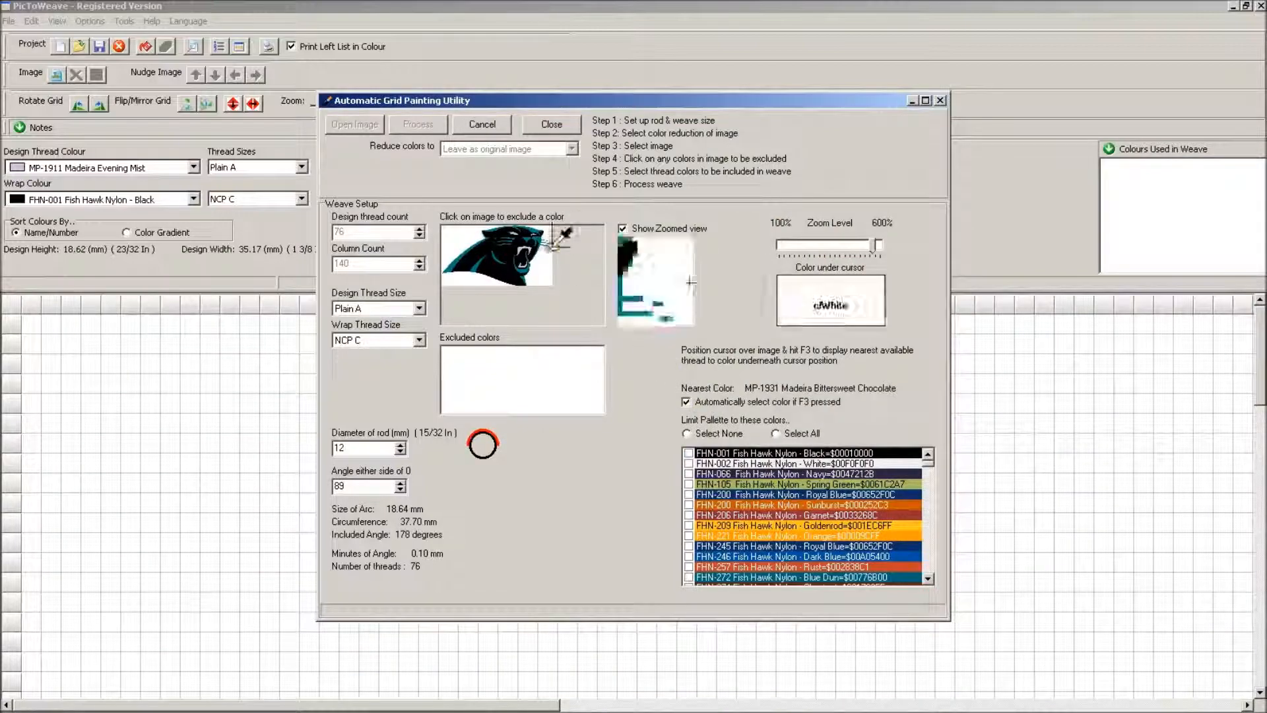
left_click(455, 235)
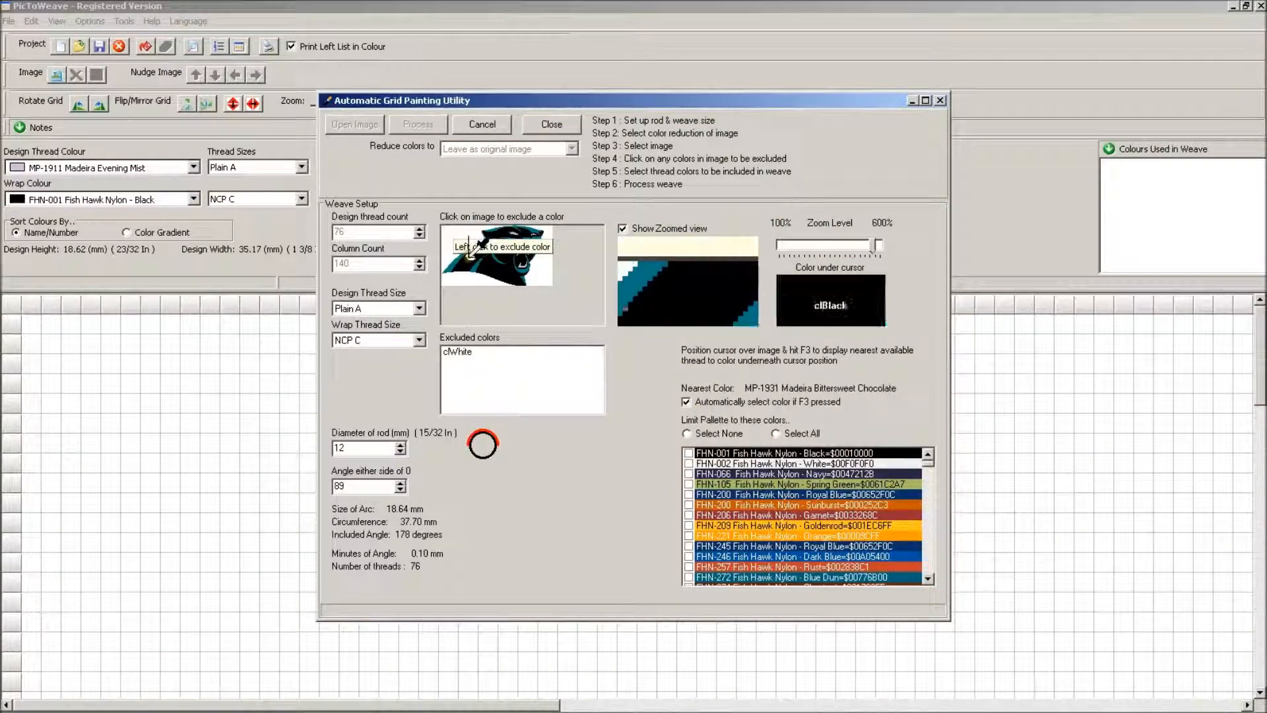
left_click(473, 254)
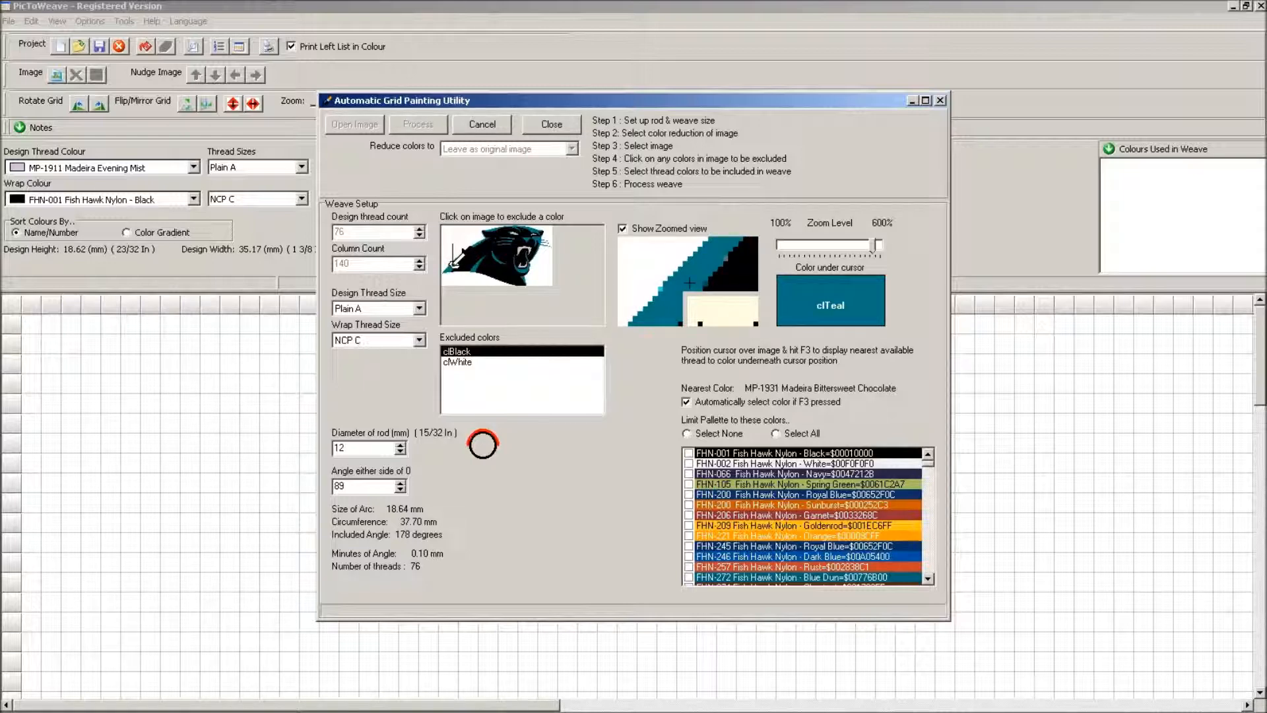
Include the image's nearest thread colours MP-1890 Midnight Green, MP-1592 Misty Mint, MP-1690 Deep Sea, G-0720NCP Medium Gray and MP-1640 Lead in the palette
key("F3")
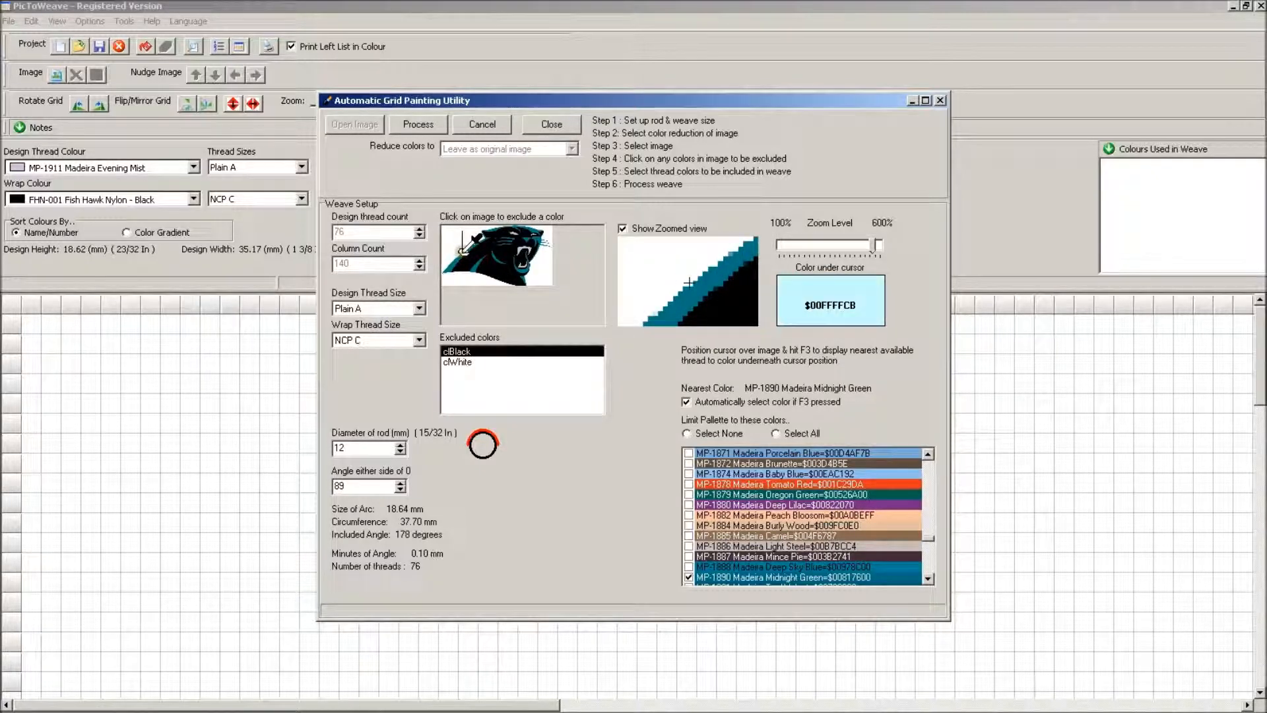
key("F3")
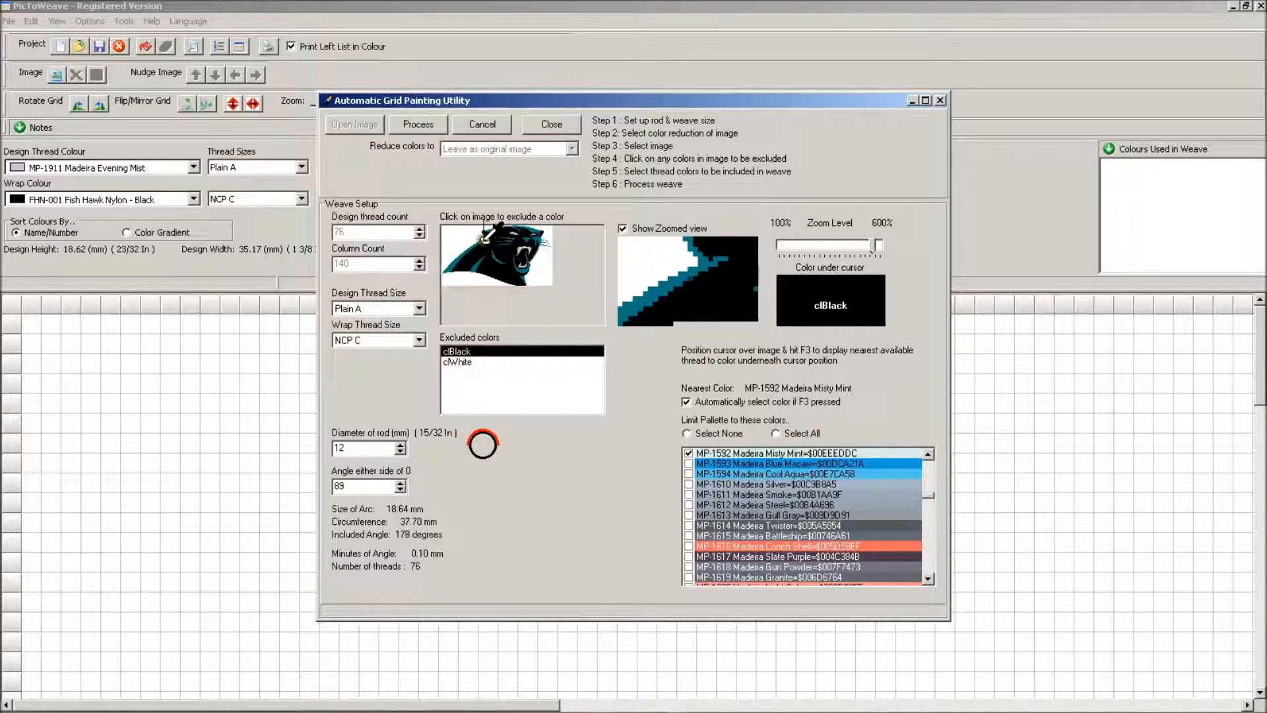
key("F3")
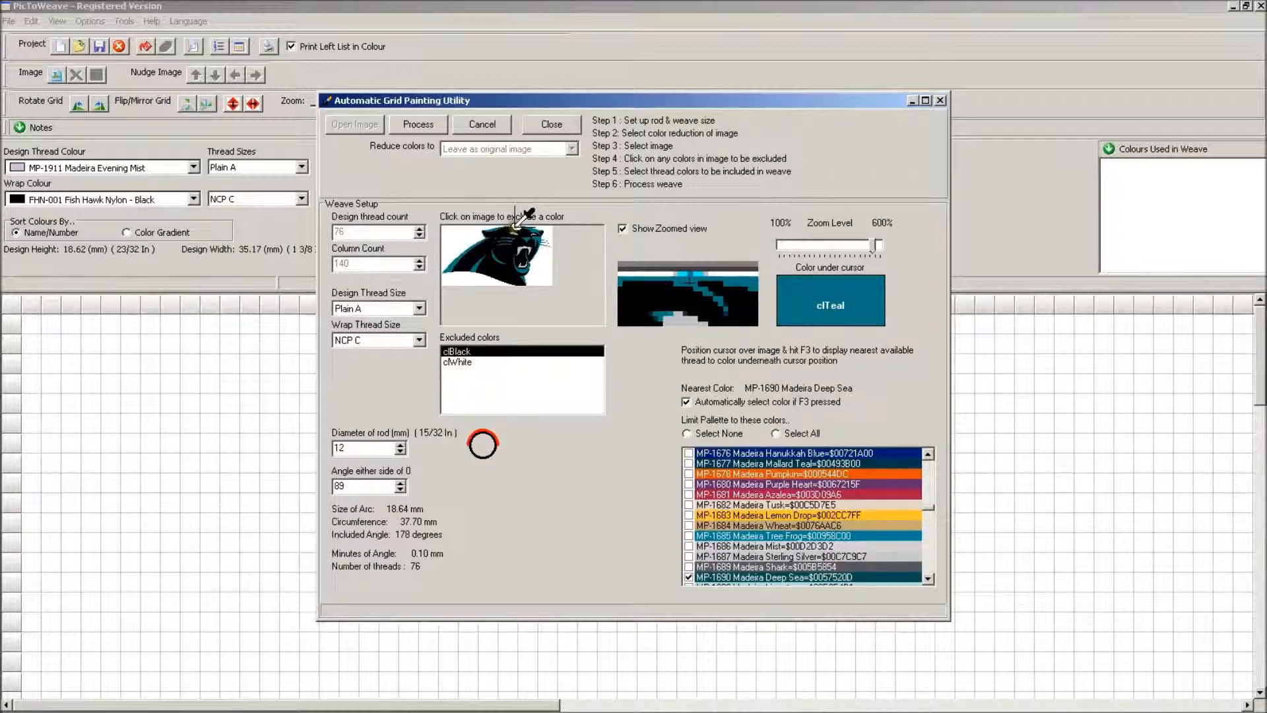
key("F3")
key("F3")
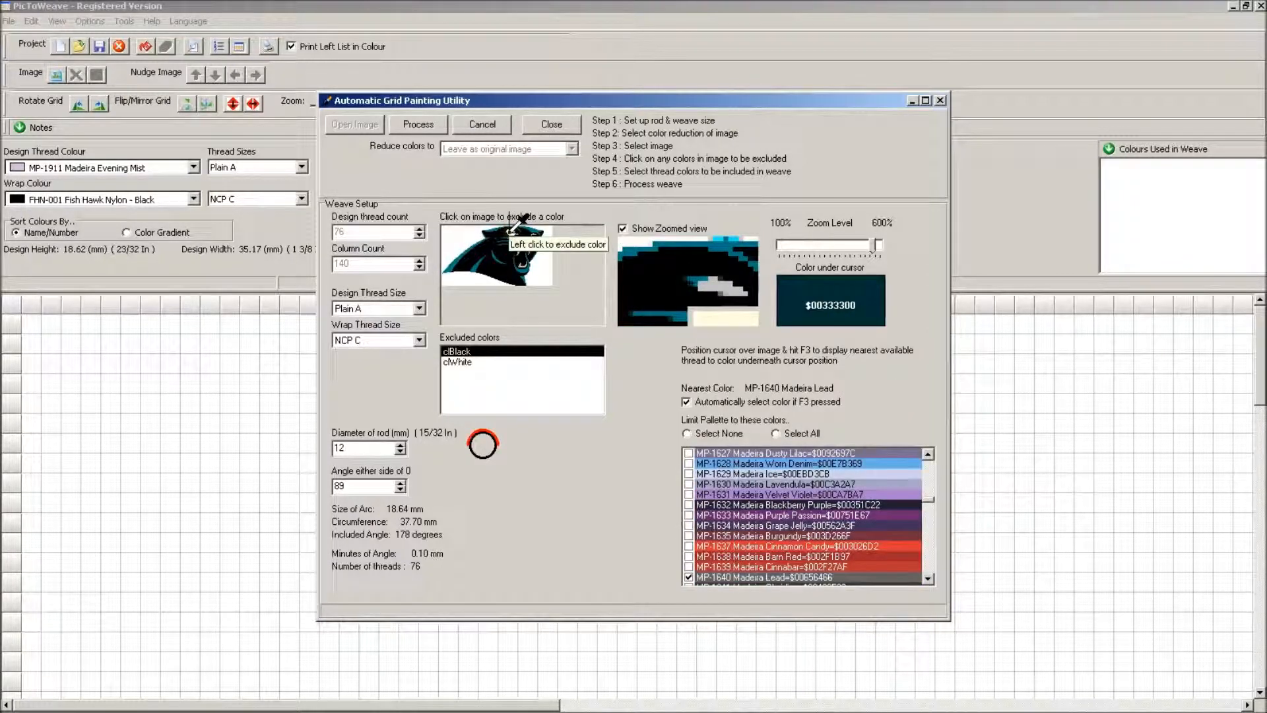
Add FHN-991 Dark Teal, MP-1685 Tree Frog and MP-1934 Royal Blue to the palette from the image and process the weave
key("F3")
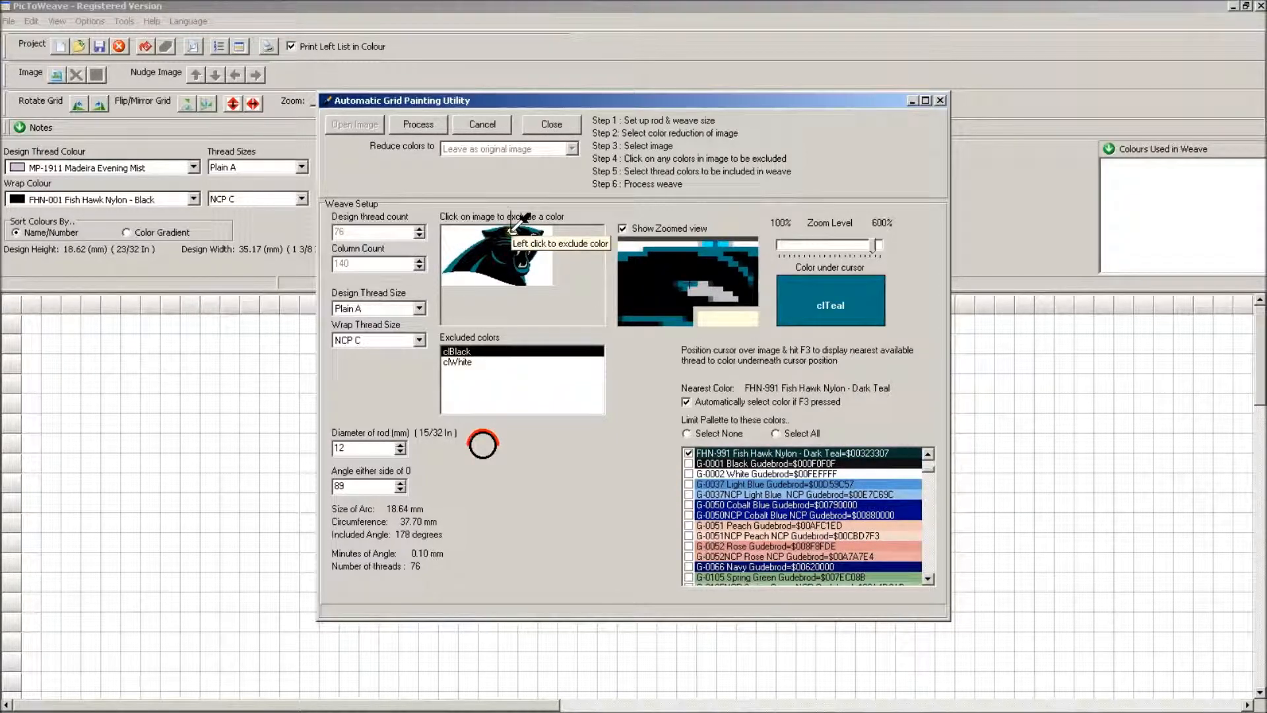
key("F3")
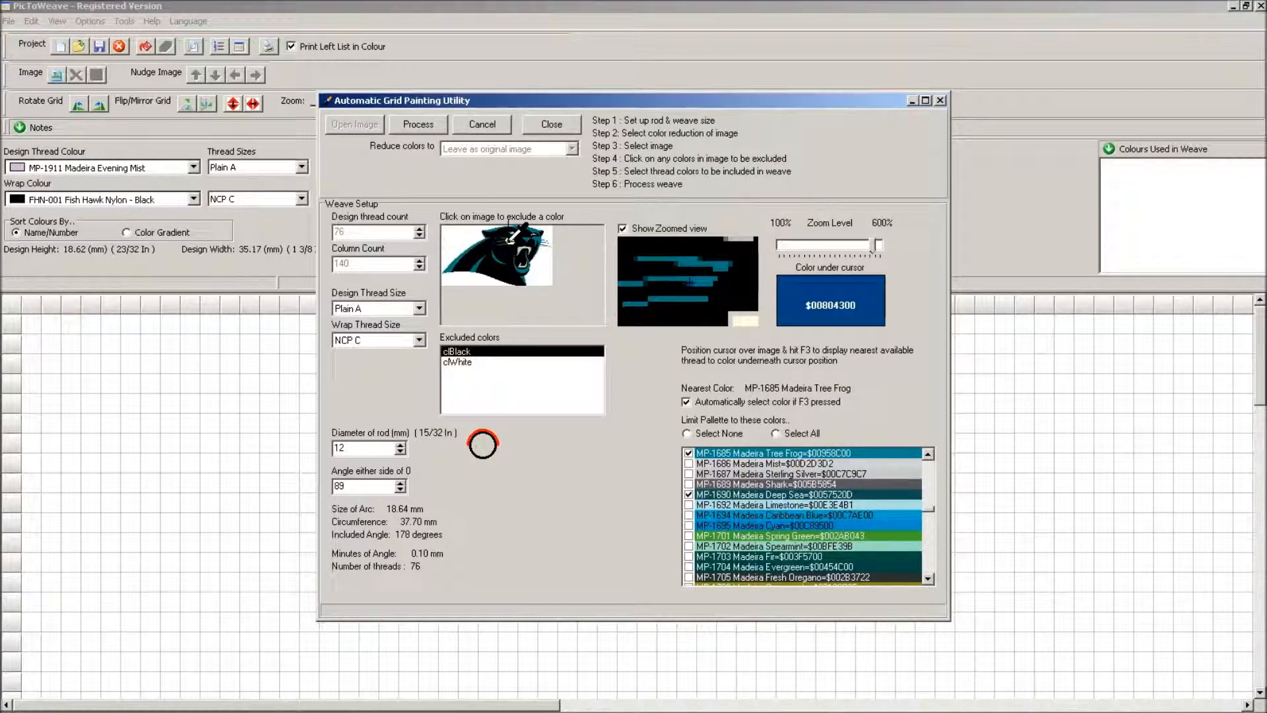
key("F3")
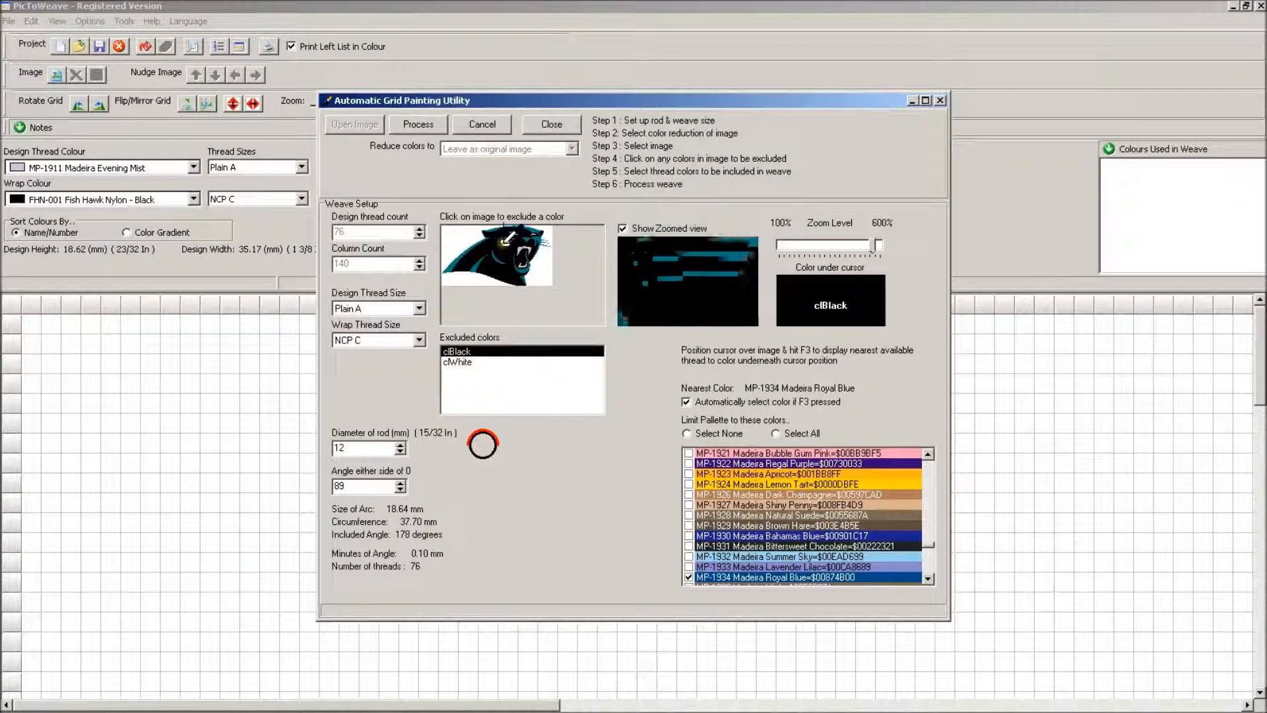
left_click(426, 125)
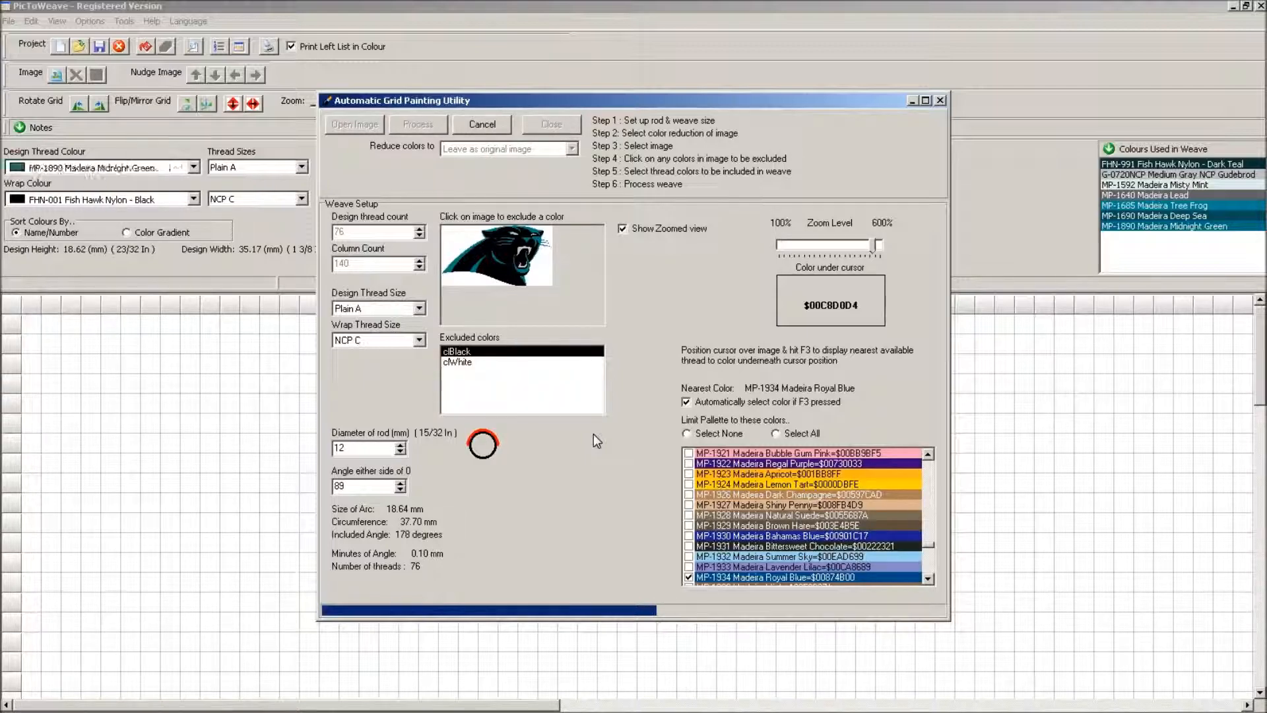
Switch to Paint and resize panthers-small.bmp to 150 × 80 pixels with the aspect ratio maintained
mouse_move(325, 711)
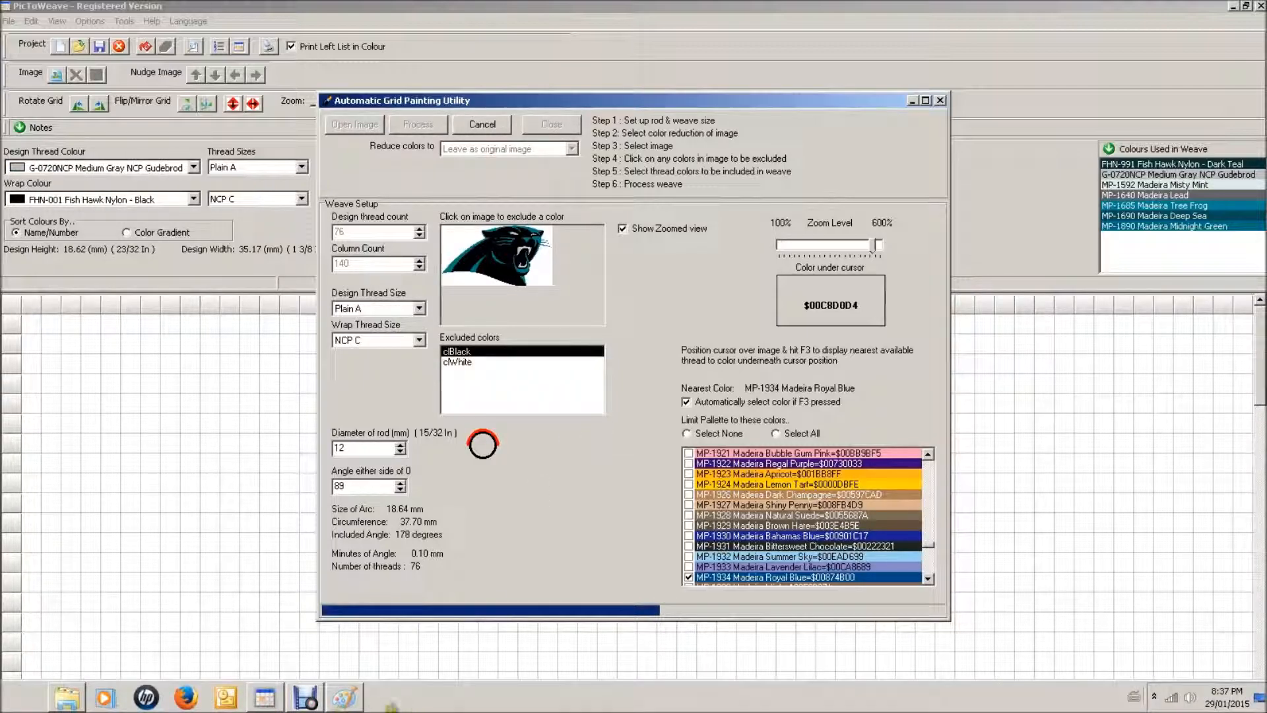
left_click(345, 697)
scroll(499, 384, "down", 5)
scroll(498, 384, "up", 5)
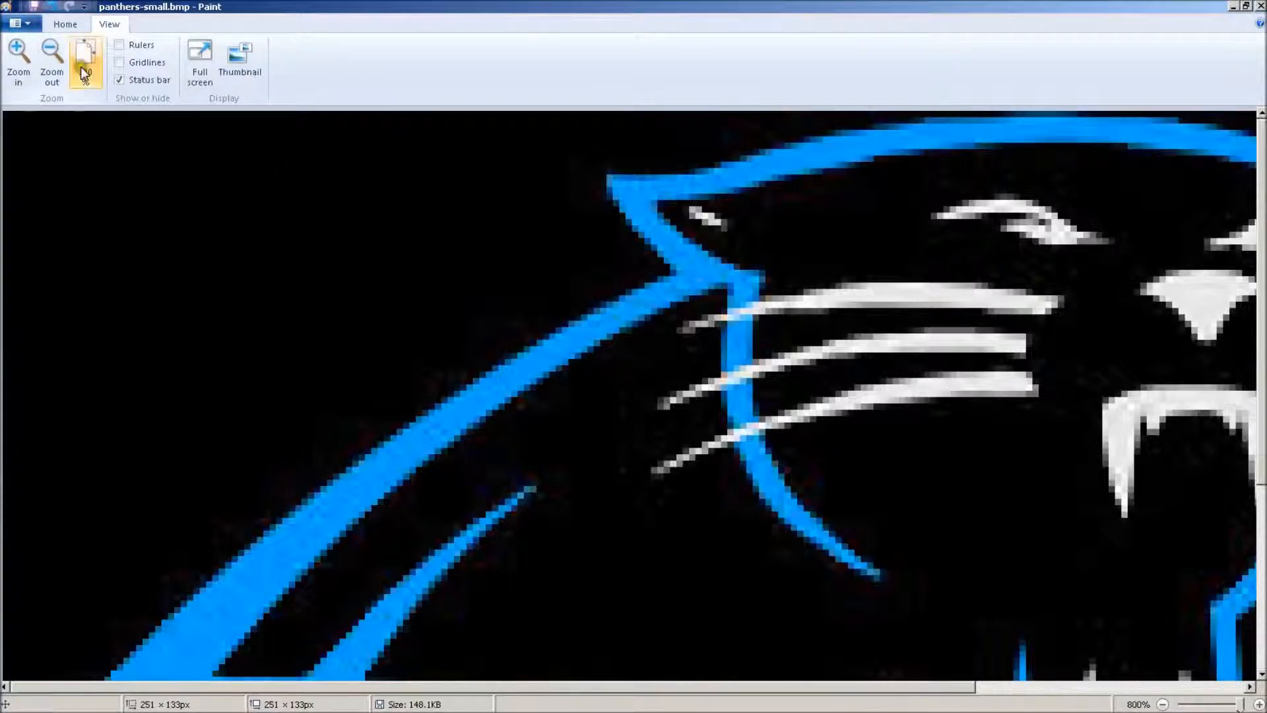
left_click(65, 24)
left_click(146, 62)
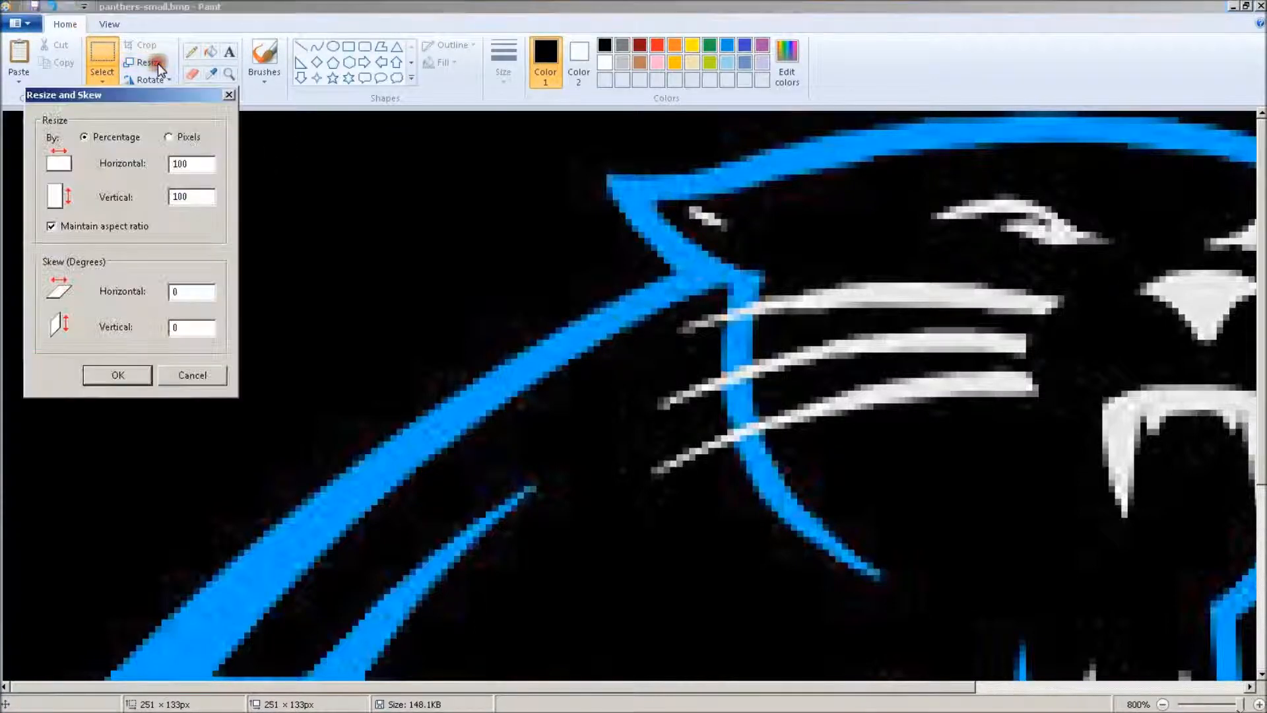
left_click(169, 137)
left_click(185, 165)
left_click_drag(195, 196, 156, 205)
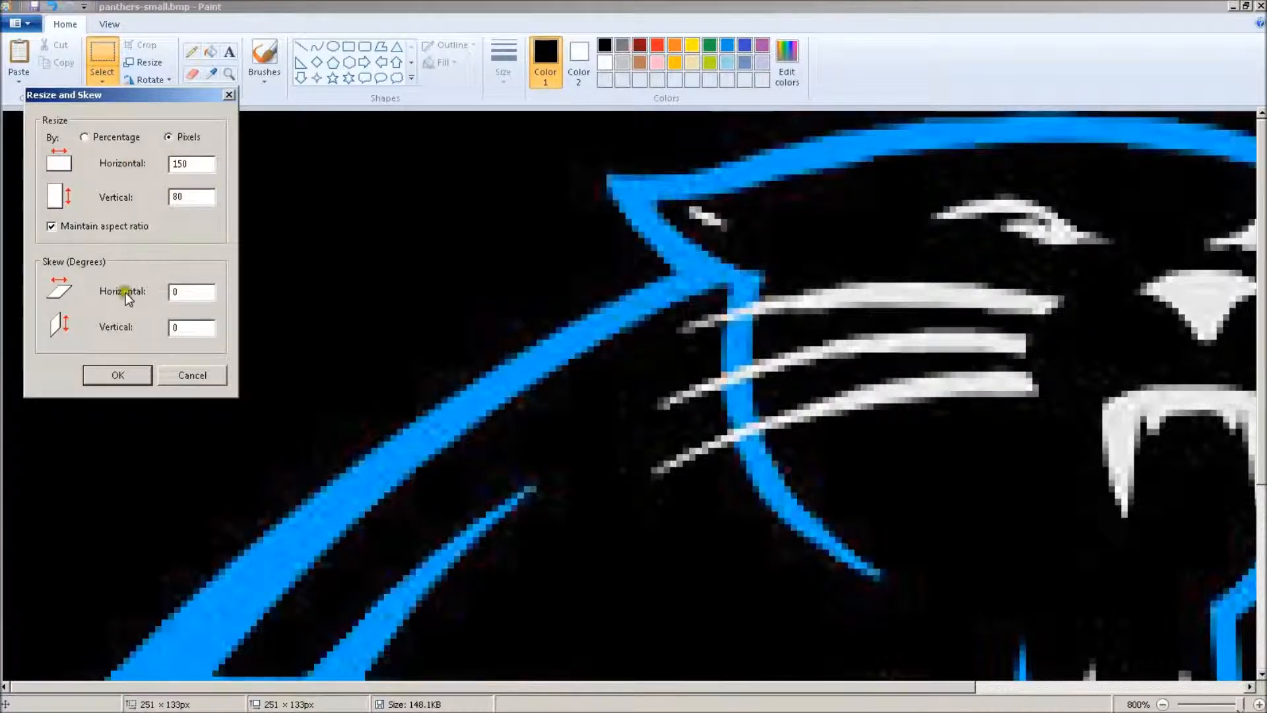
left_click(117, 375)
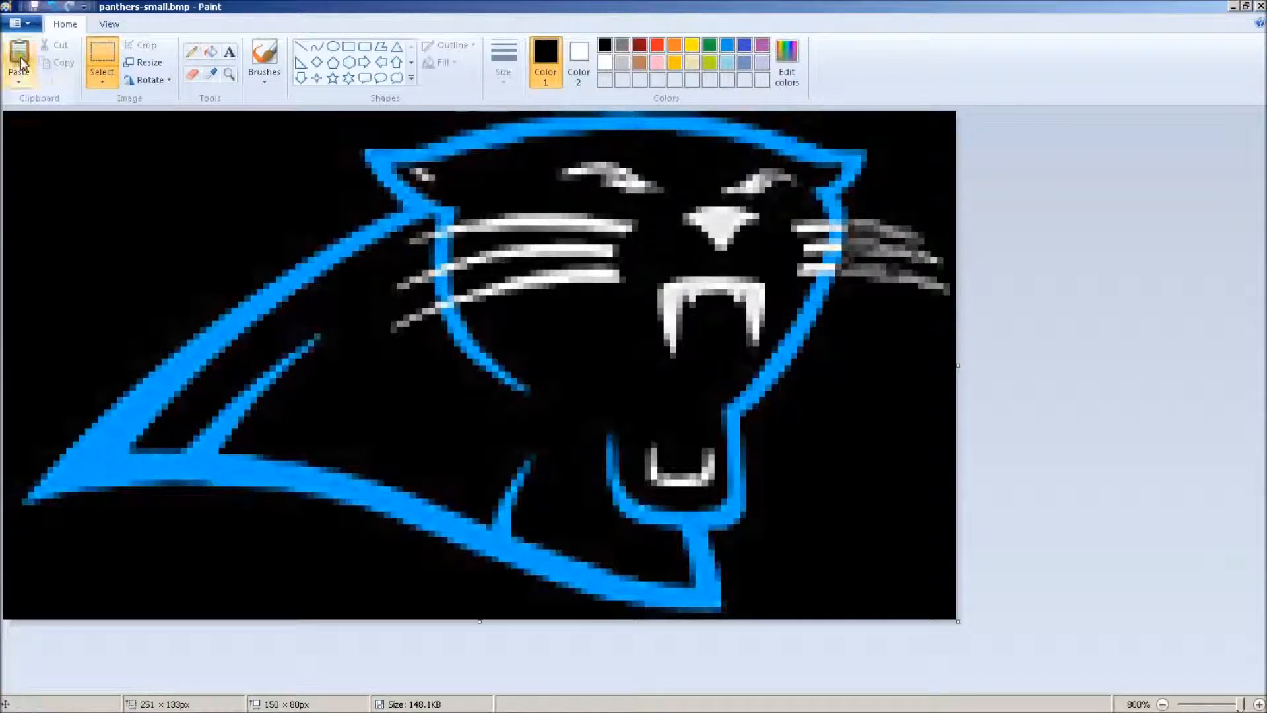
left_click(106, 24)
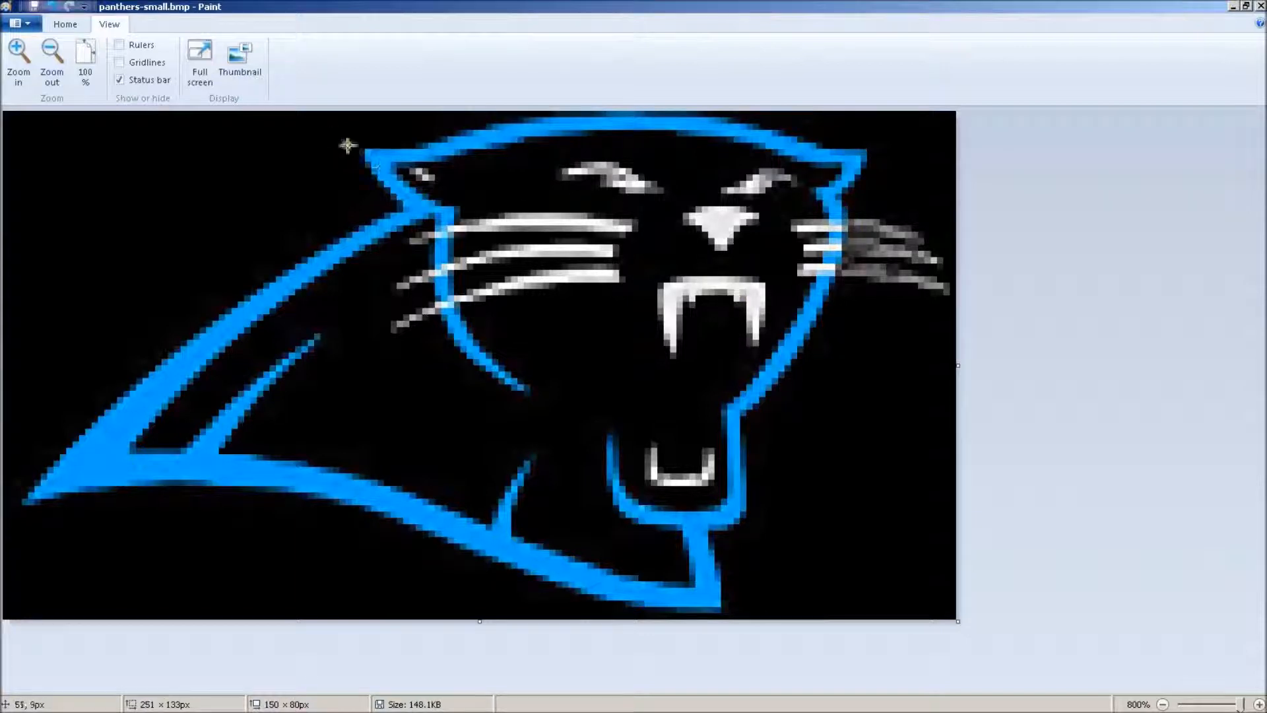
Open Panthers_logo_New_2012-2000pxTrans.png from the Desktop folder for editing in Paint
mouse_move(195, 707)
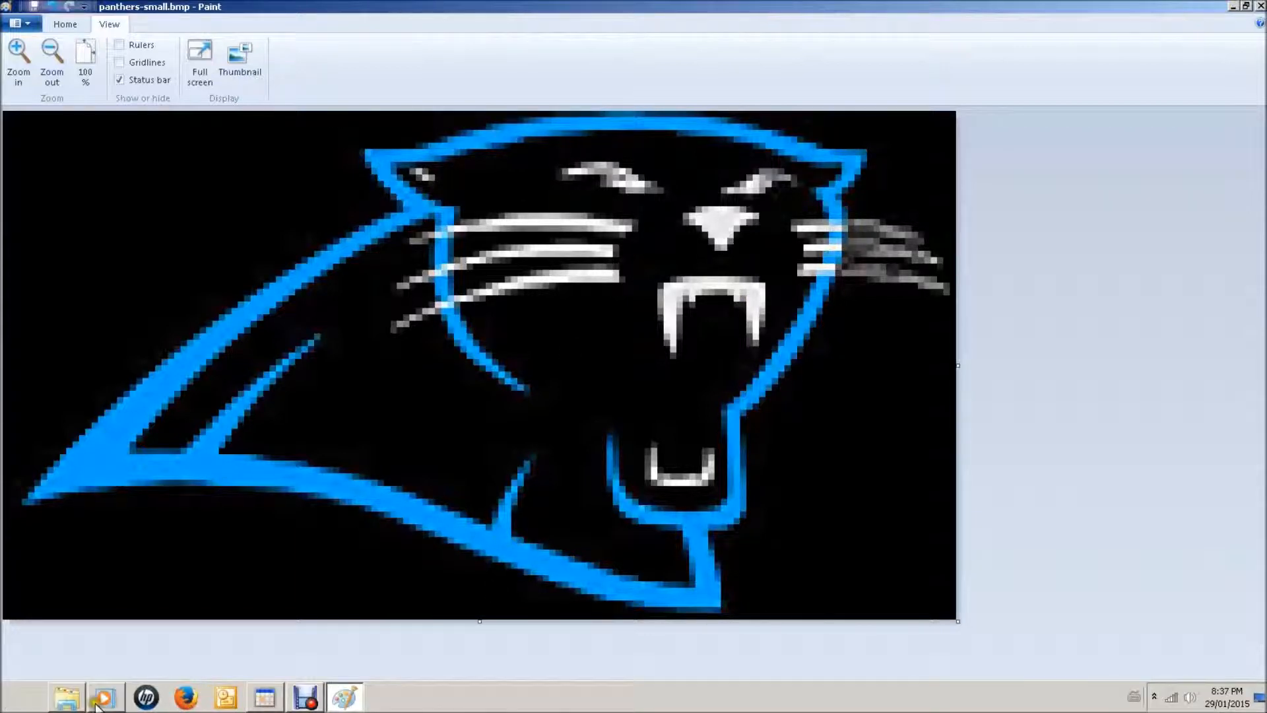
left_click(67, 698)
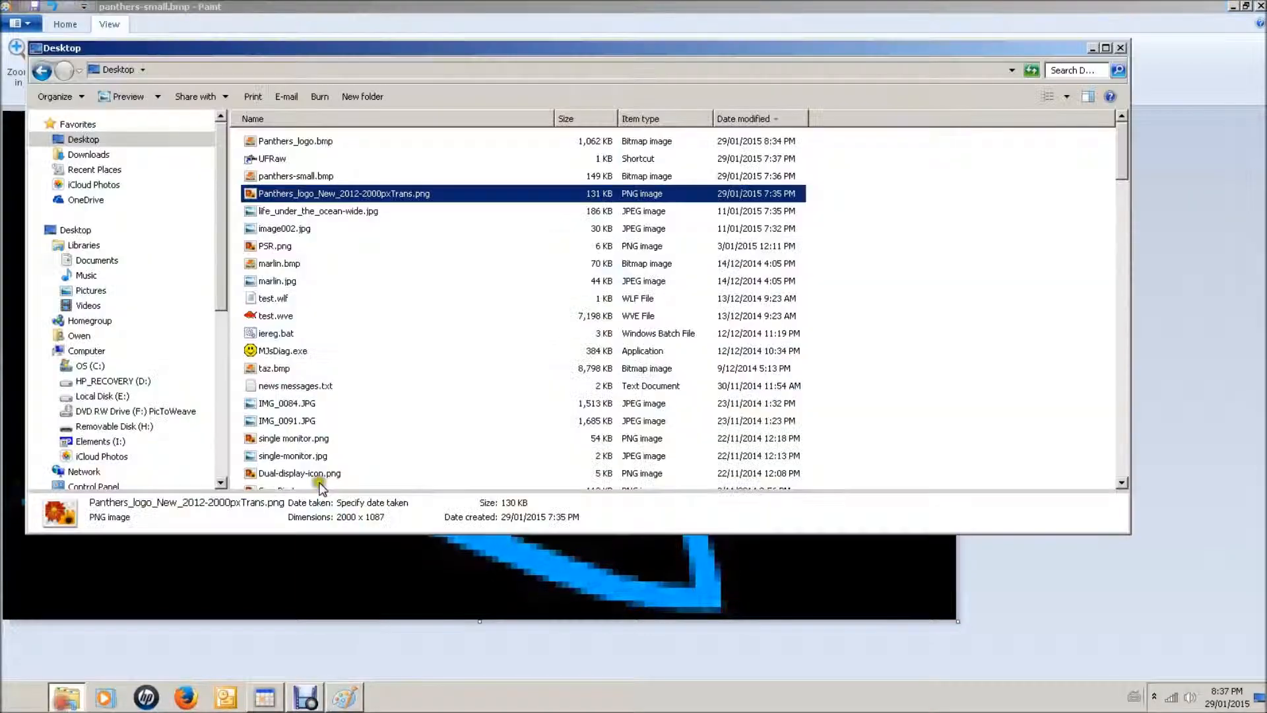
right_click(329, 193)
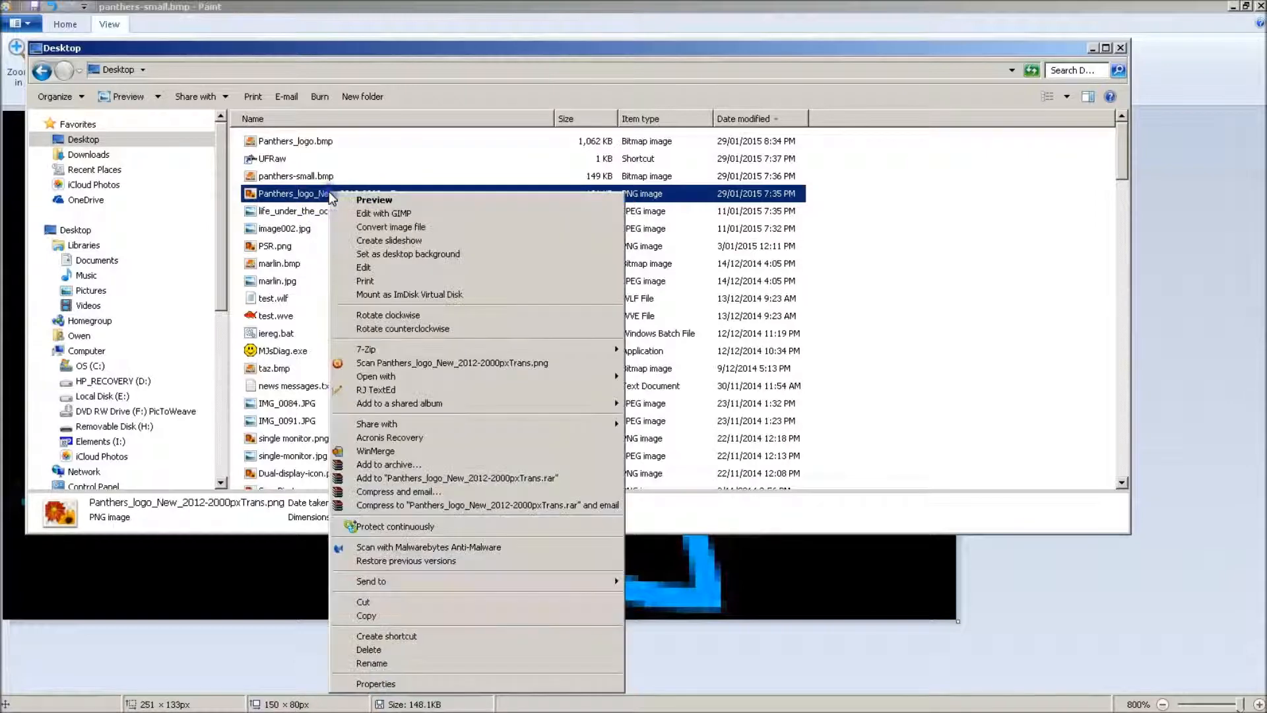
left_click(370, 268)
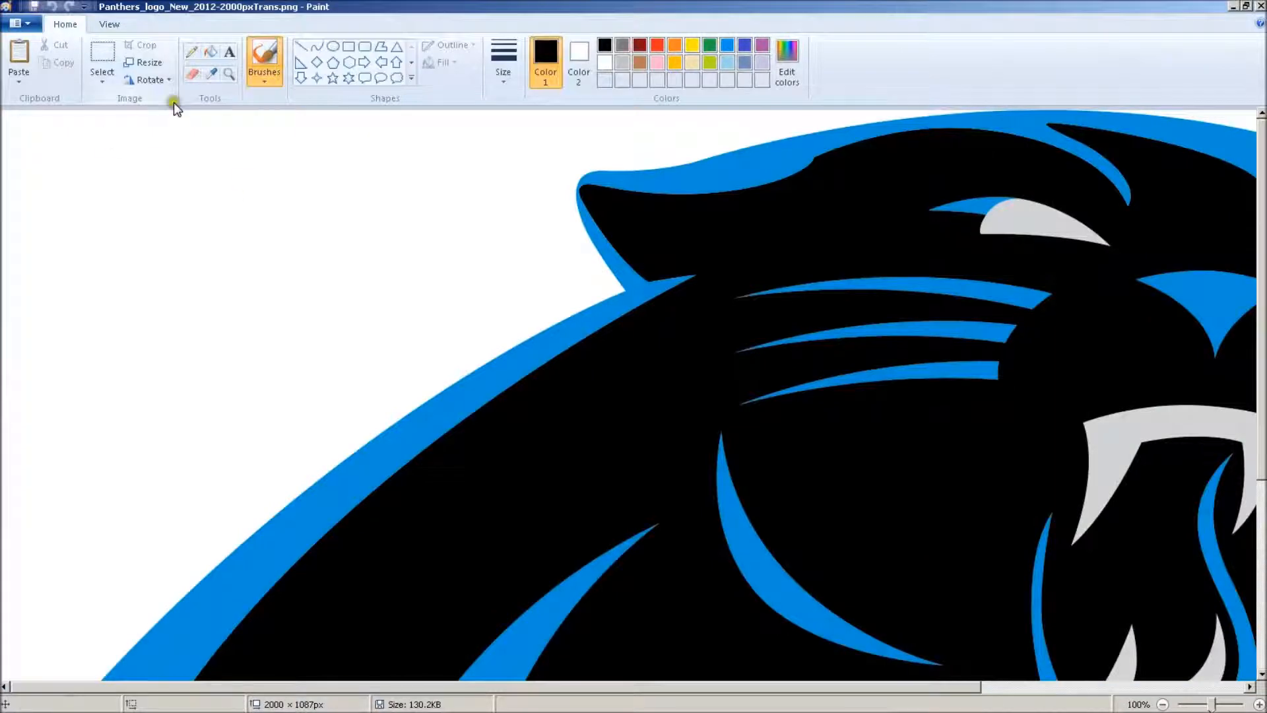
Resize the PNG logo by pixels to a height of 80 with the aspect ratio maintained
left_click(151, 64)
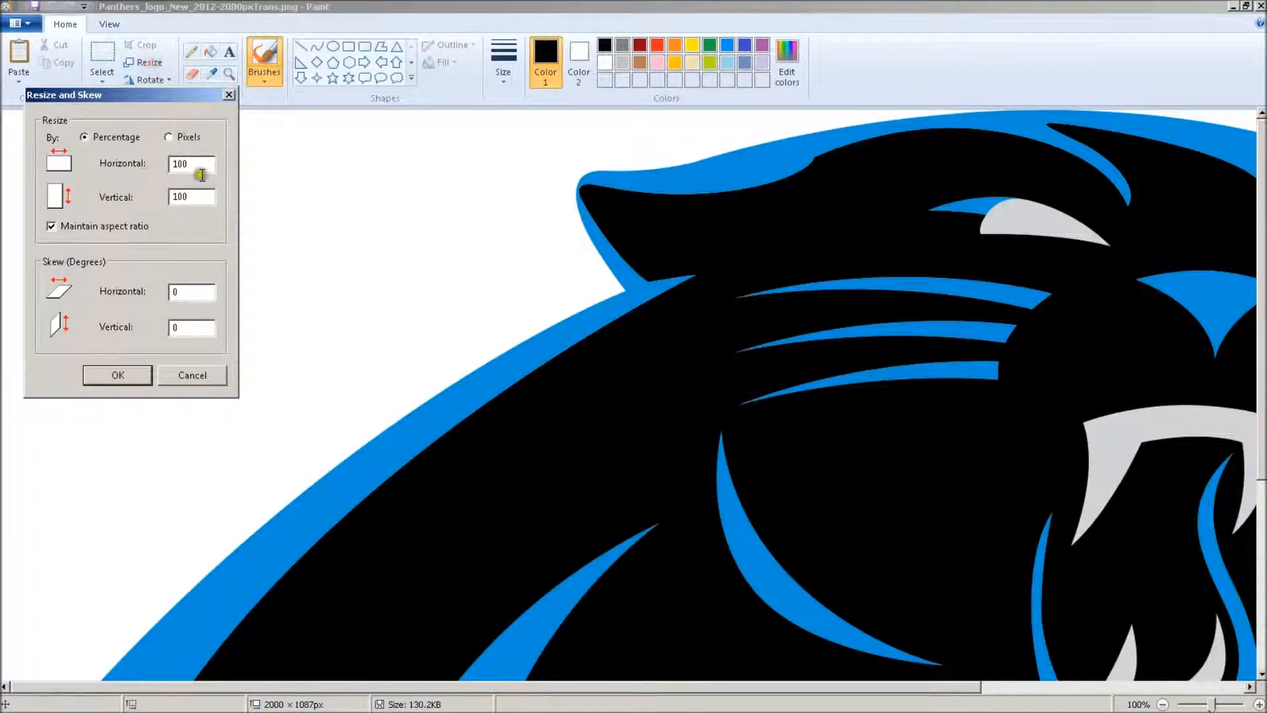
left_click(185, 136)
left_click_drag(201, 196, 145, 192)
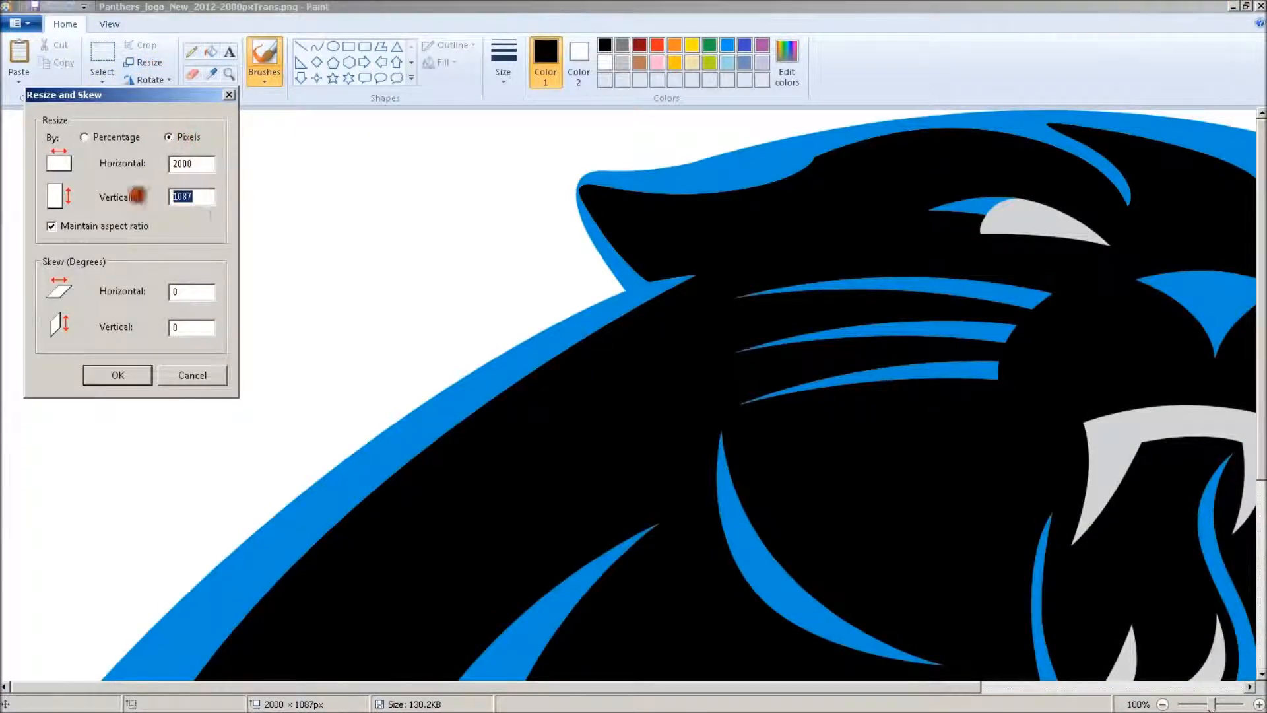
type("80")
left_click(122, 373)
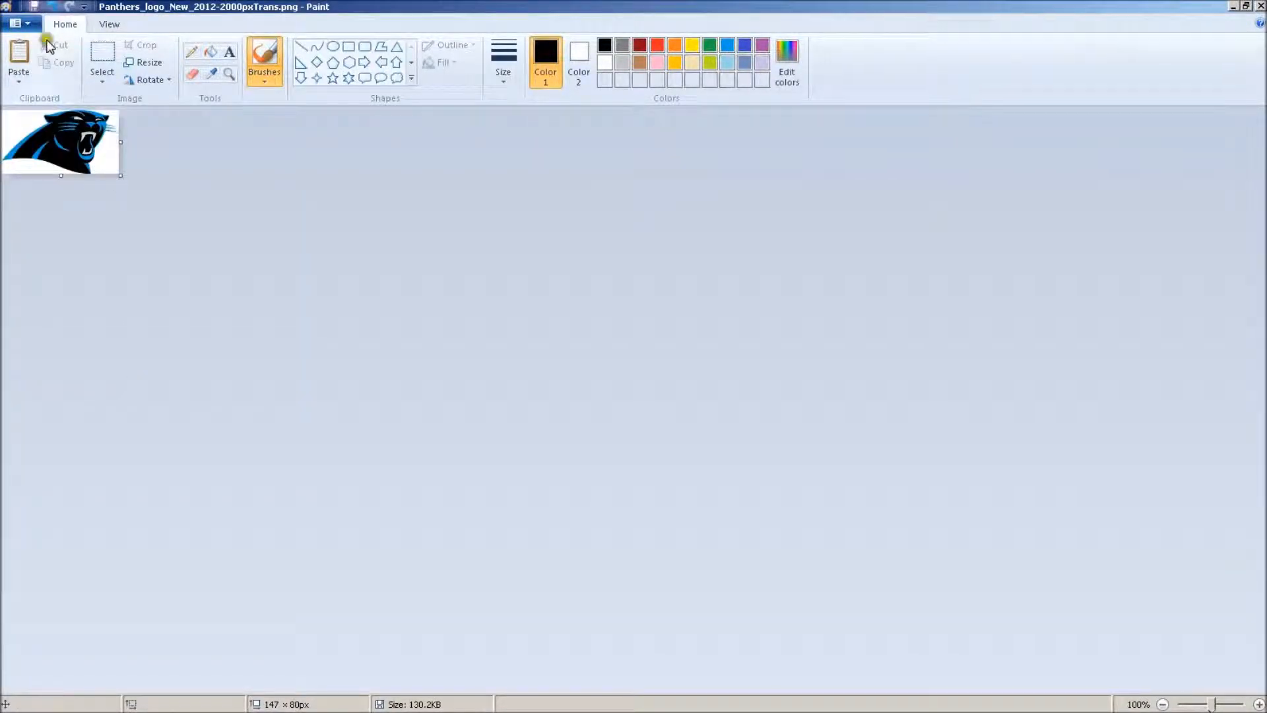
left_click(102, 24)
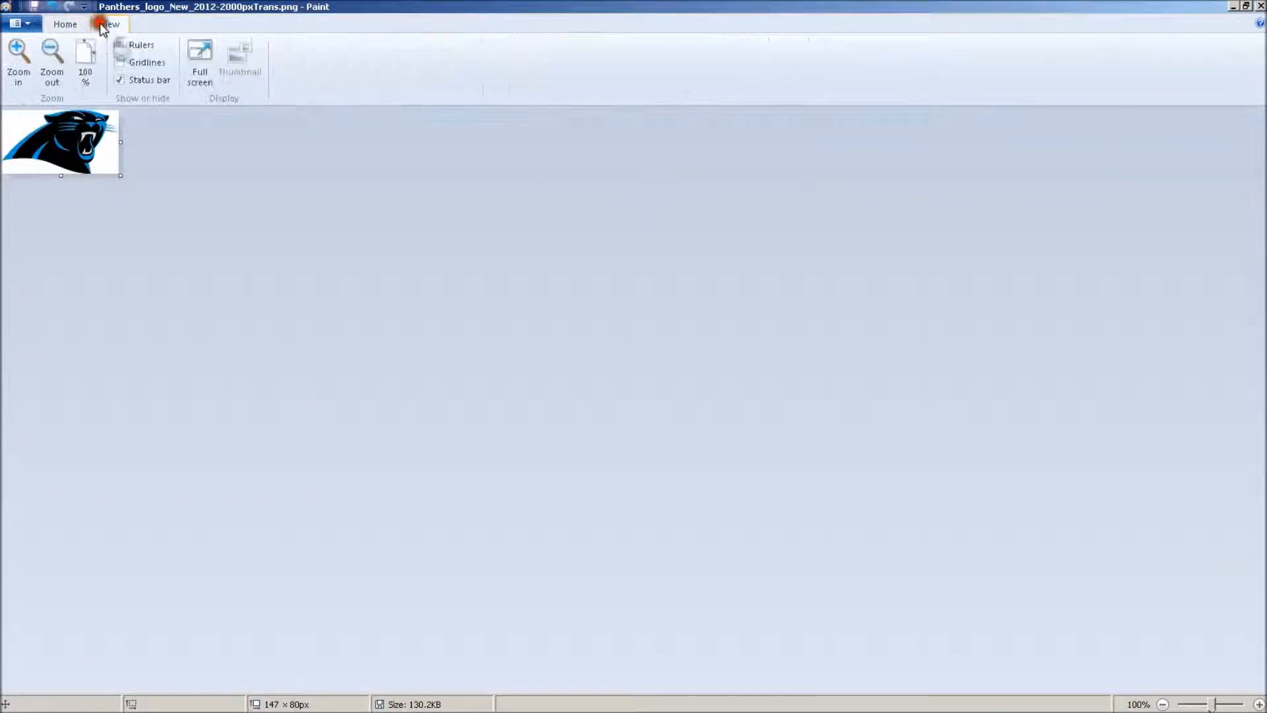
left_click(18, 59)
left_click(19, 60)
left_click(18, 59)
left_click(19, 59)
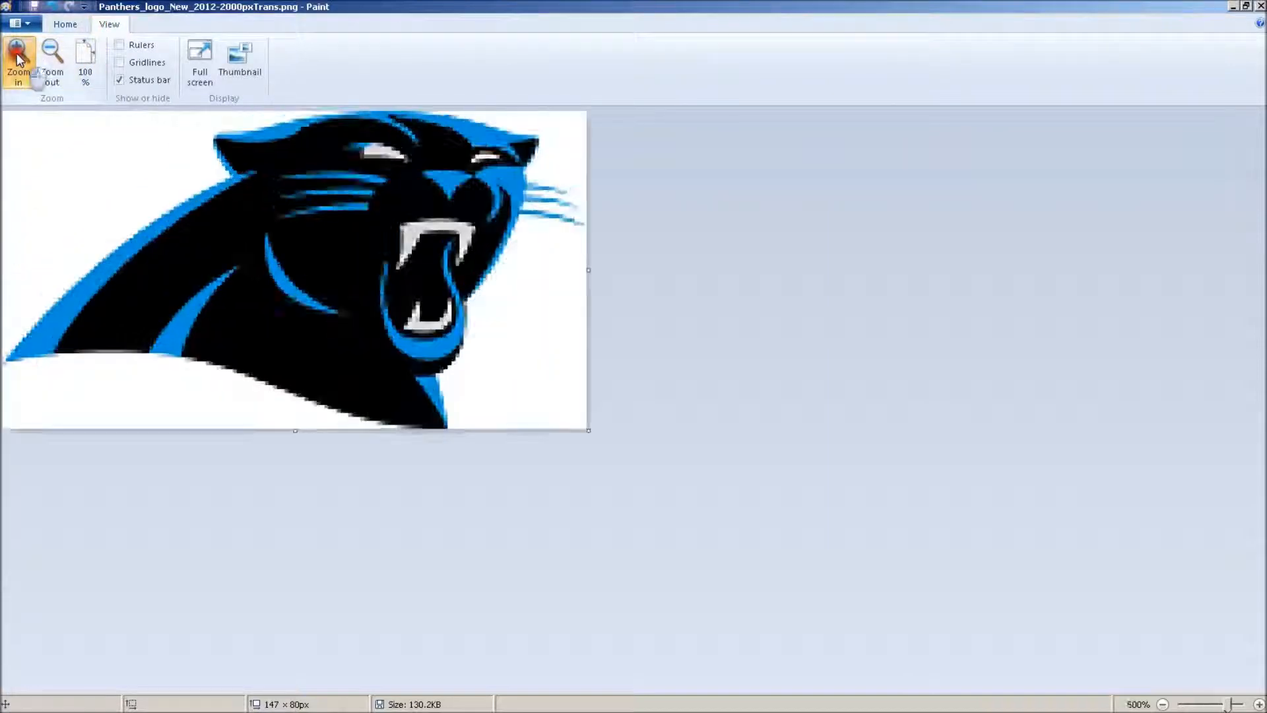
left_click(18, 60)
left_click(19, 60)
left_click(18, 60)
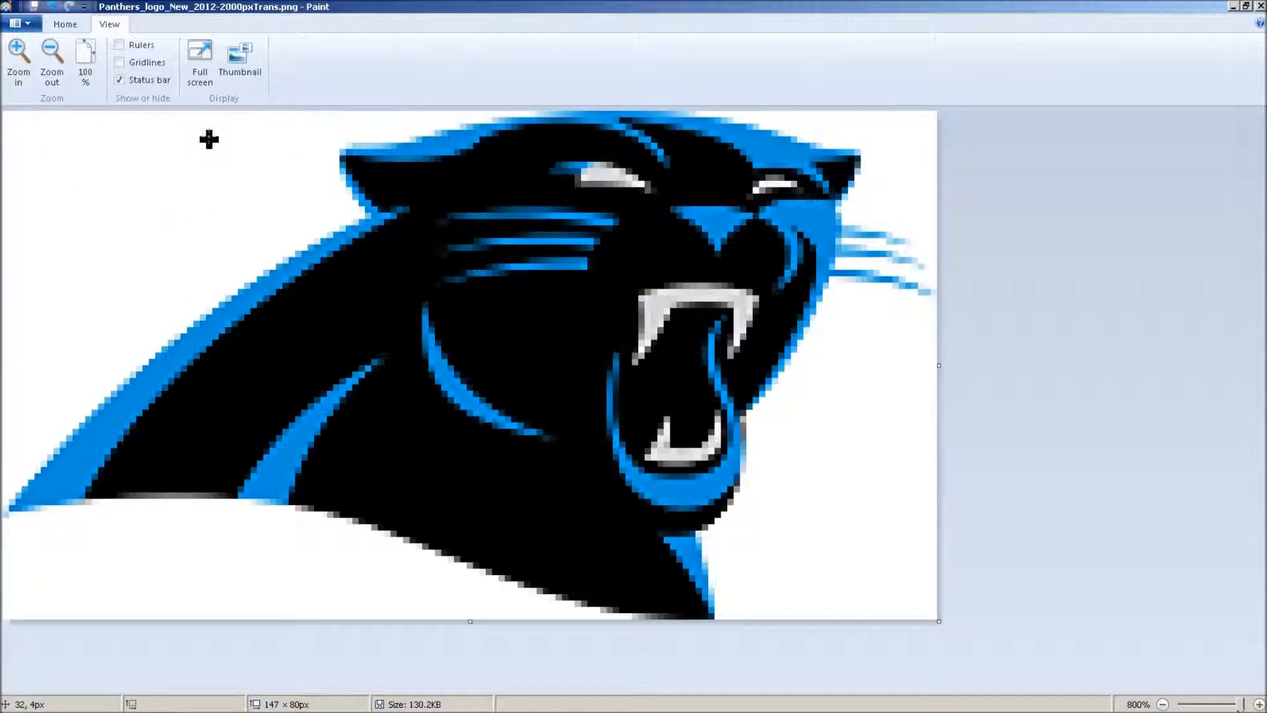
Close the resized PNG logo without saving its changes and close the Desktop folder window
left_click(1260, 6)
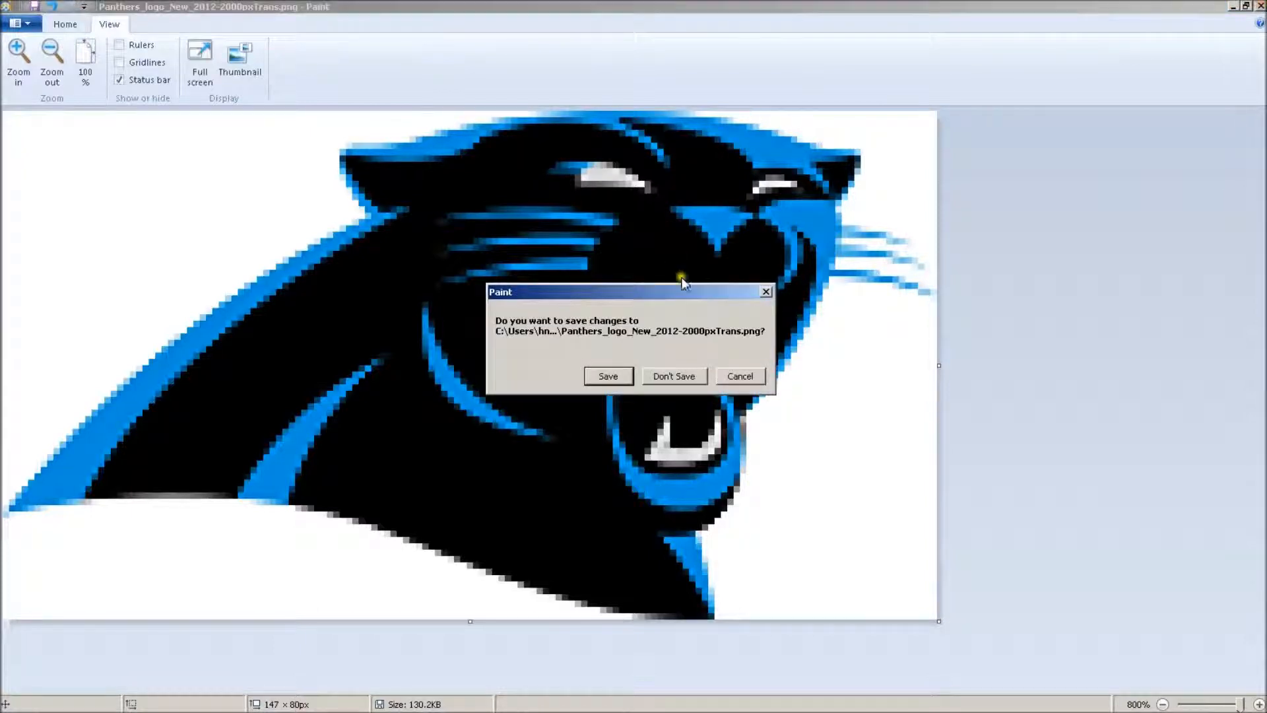
left_click(680, 377)
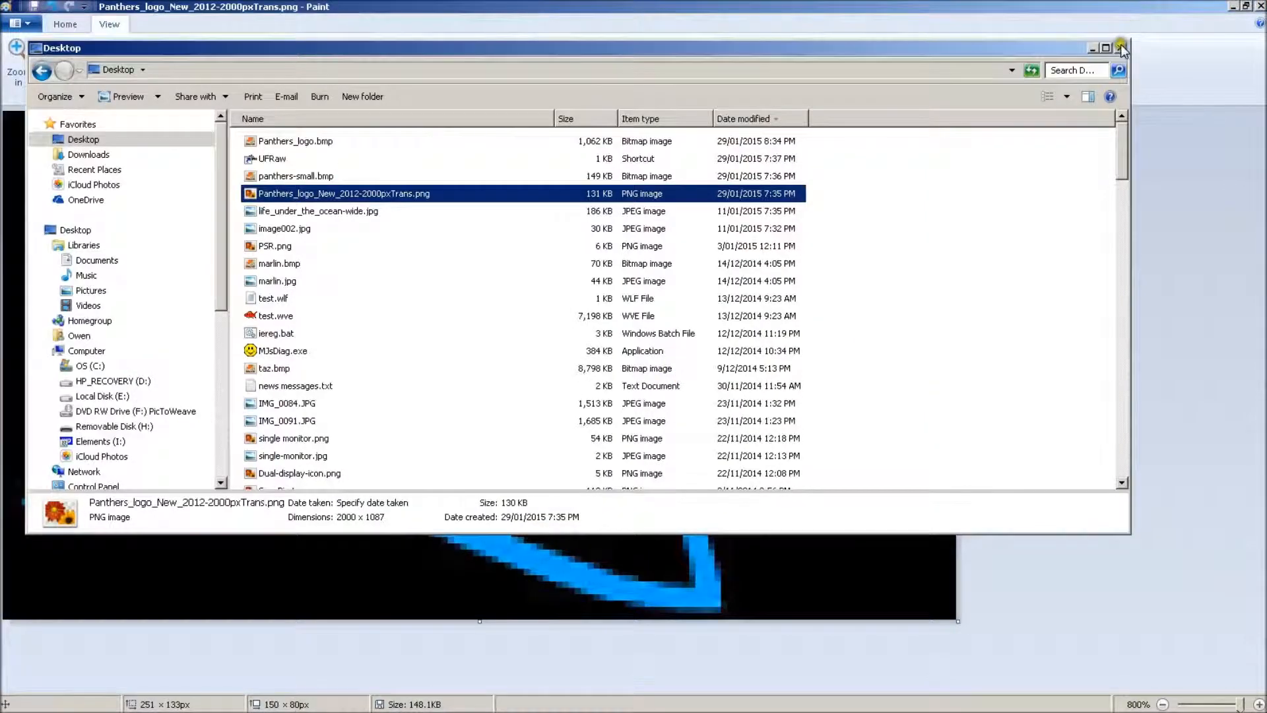
left_click(1121, 48)
Switch to PicToWeave, close the painting utility and show the whole processed weave at 30% zoom
left_click(278, 702)
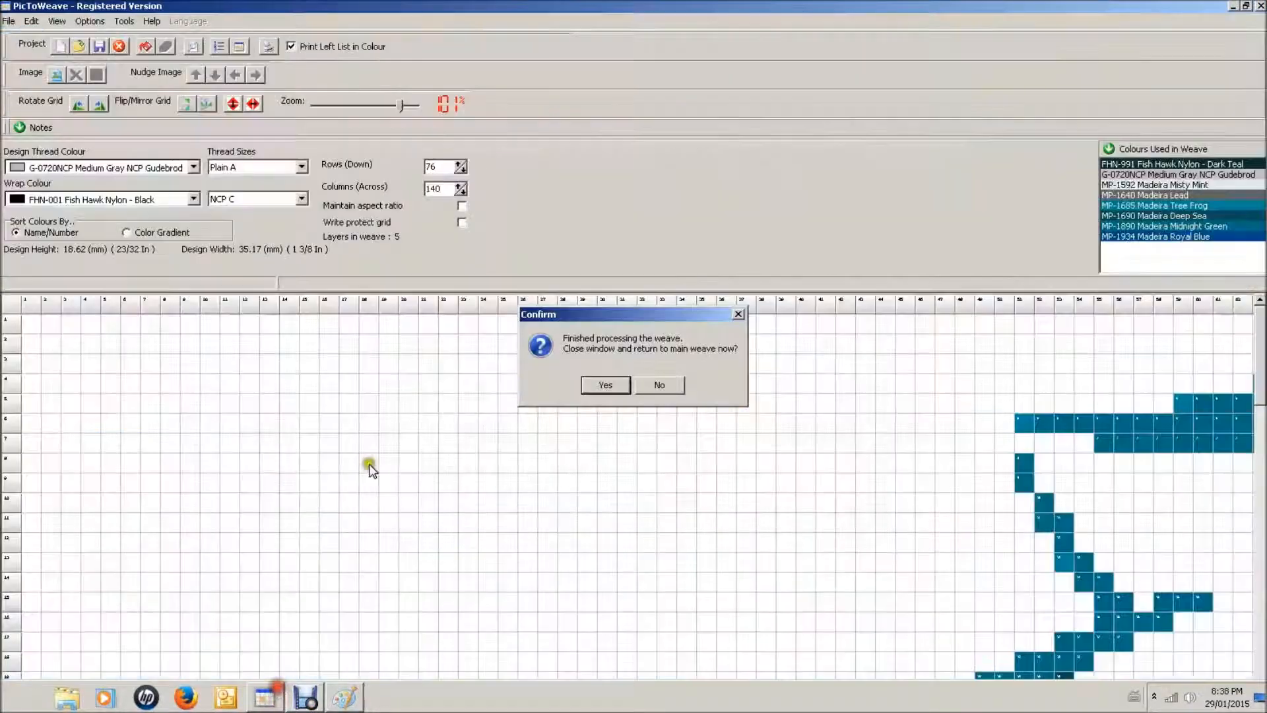
left_click(621, 384)
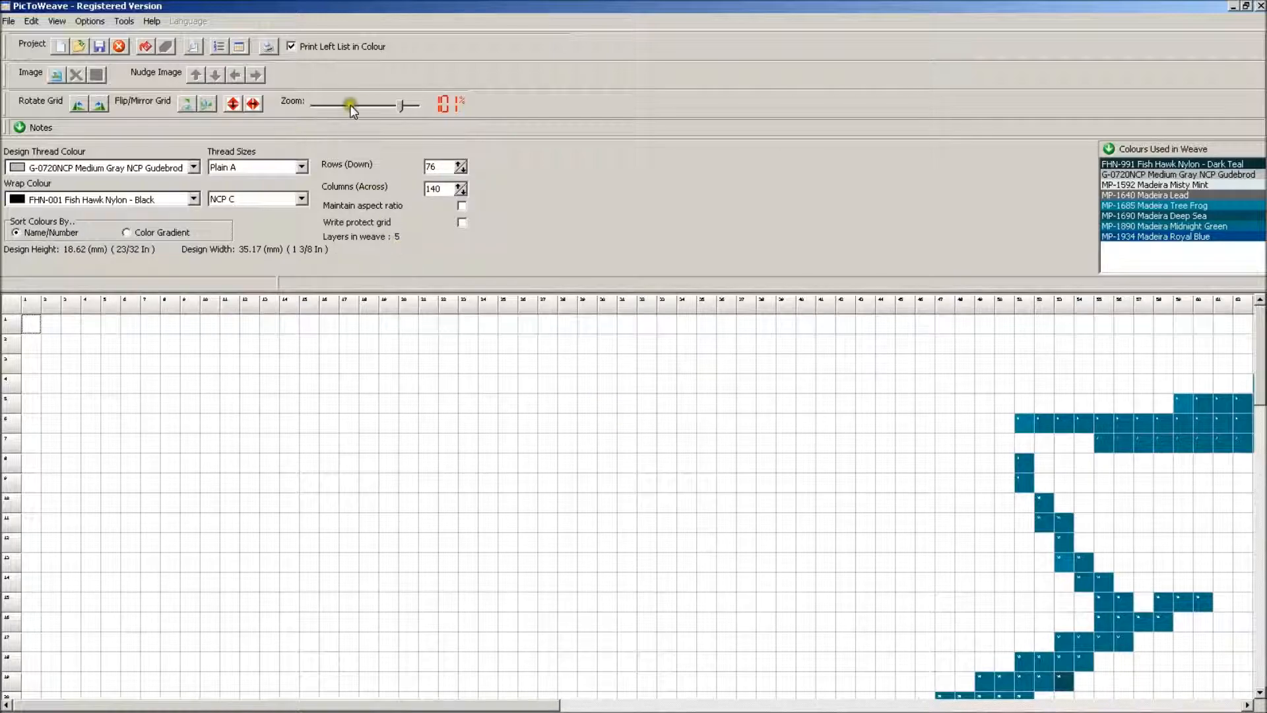
left_click_drag(401, 103, 334, 105)
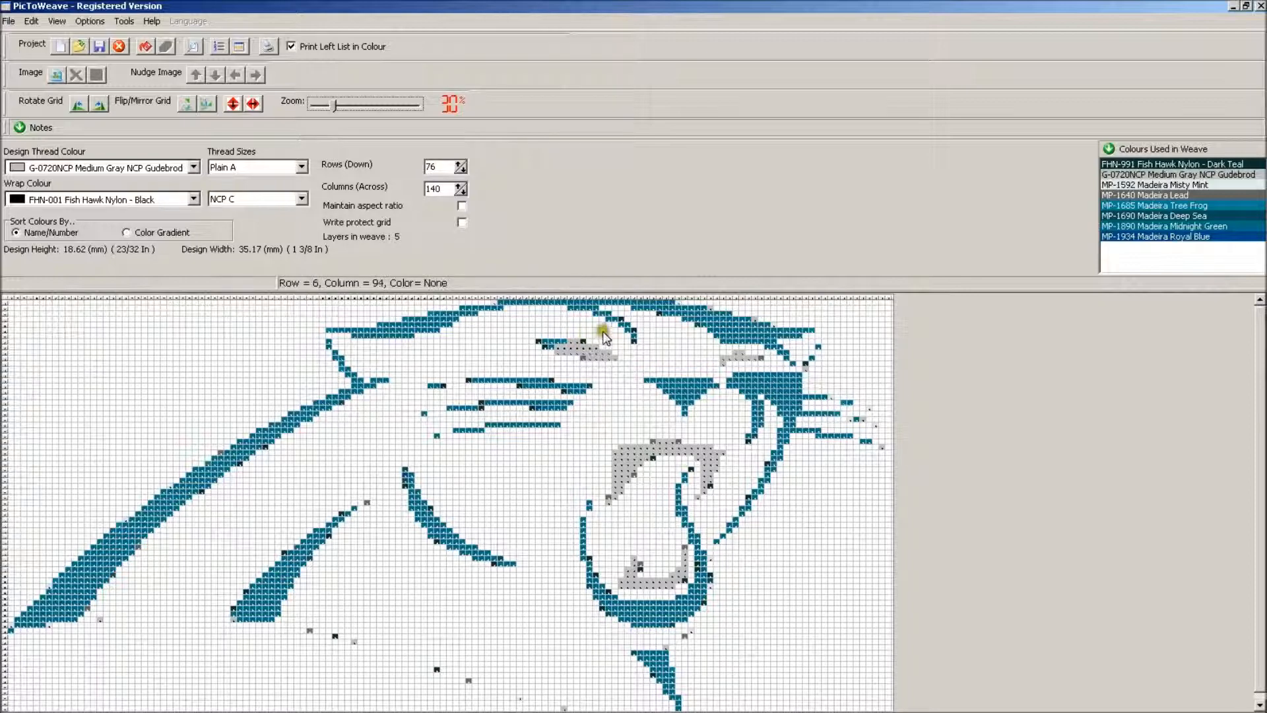
Exchange FHN-991 Dark Teal for MP-1890 Midnight Green throughout the weave and re-count the thread colours
left_click(1172, 164)
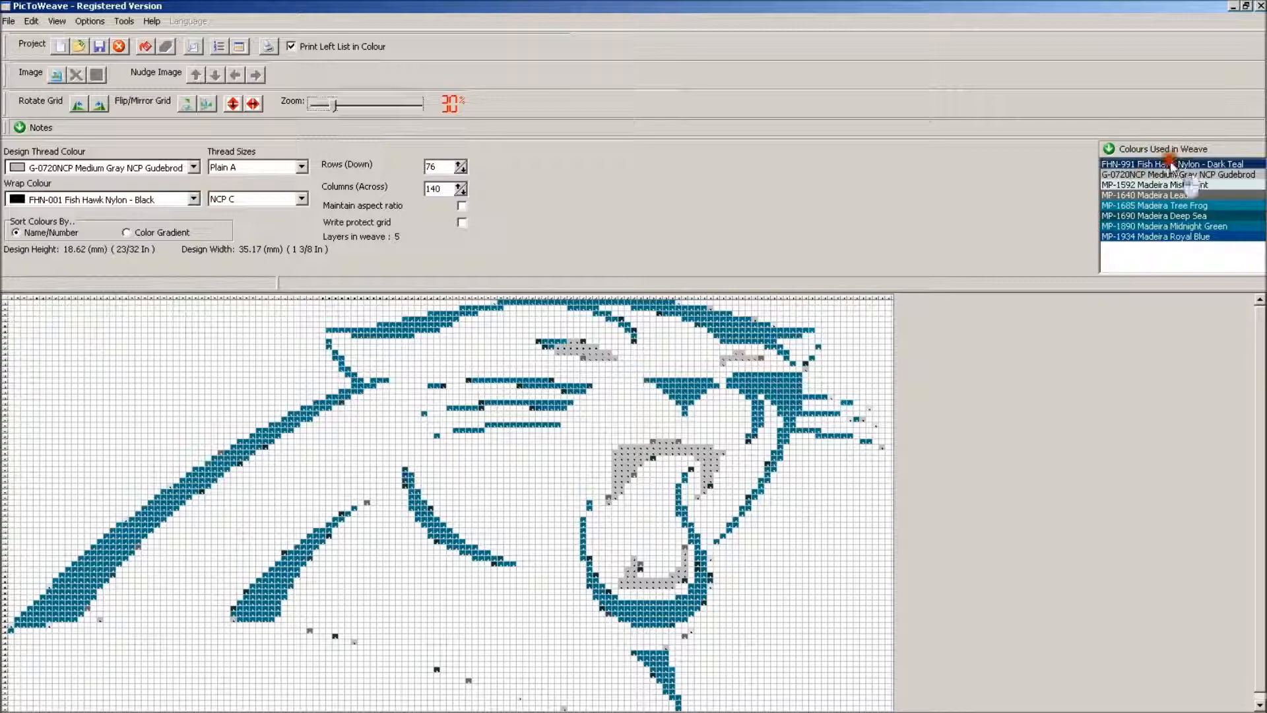
left_click(30, 22)
left_click(58, 58)
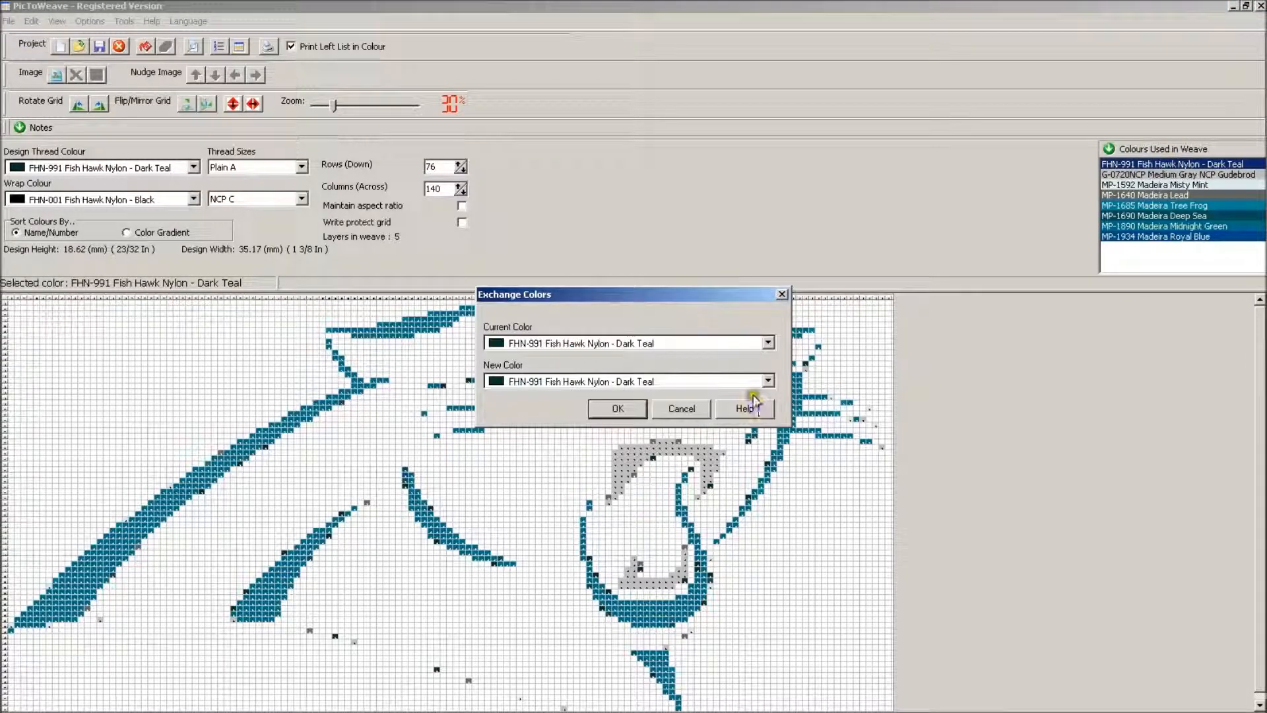
left_click(767, 382)
left_click_drag(769, 412, 769, 453)
scroll(680, 401, "up", 1)
left_click(678, 397)
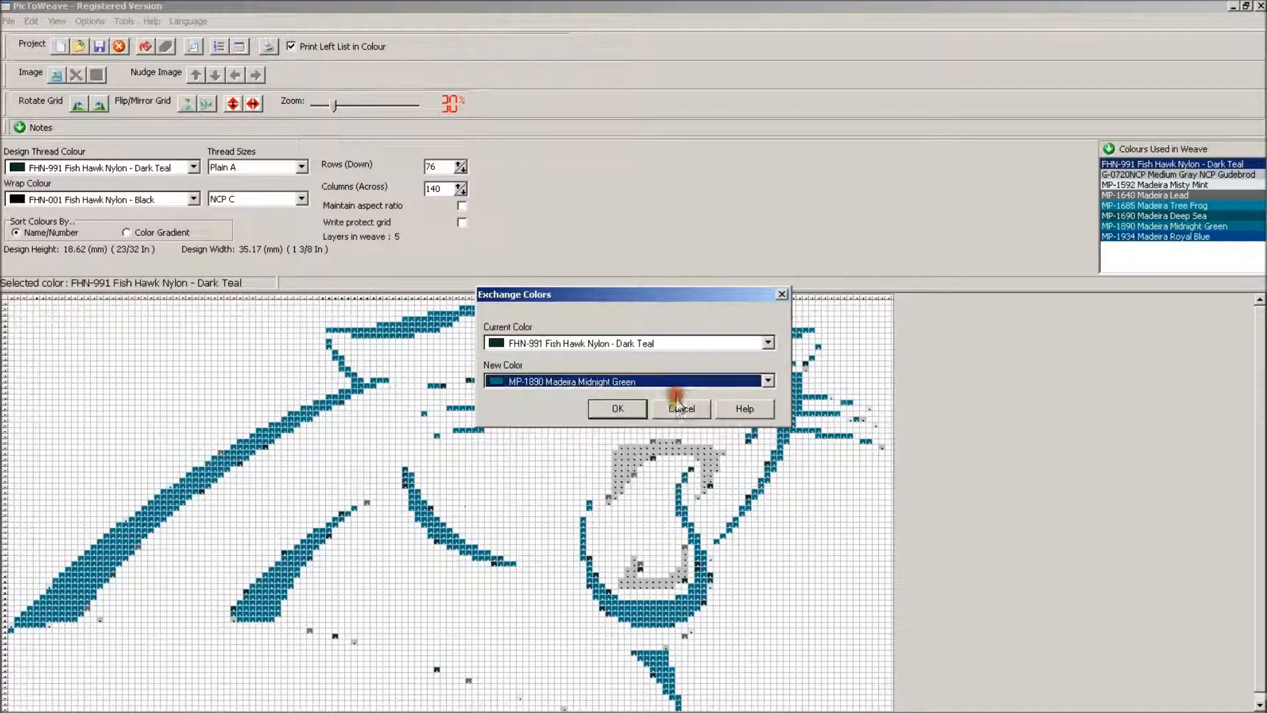
left_click(642, 408)
left_click(579, 385)
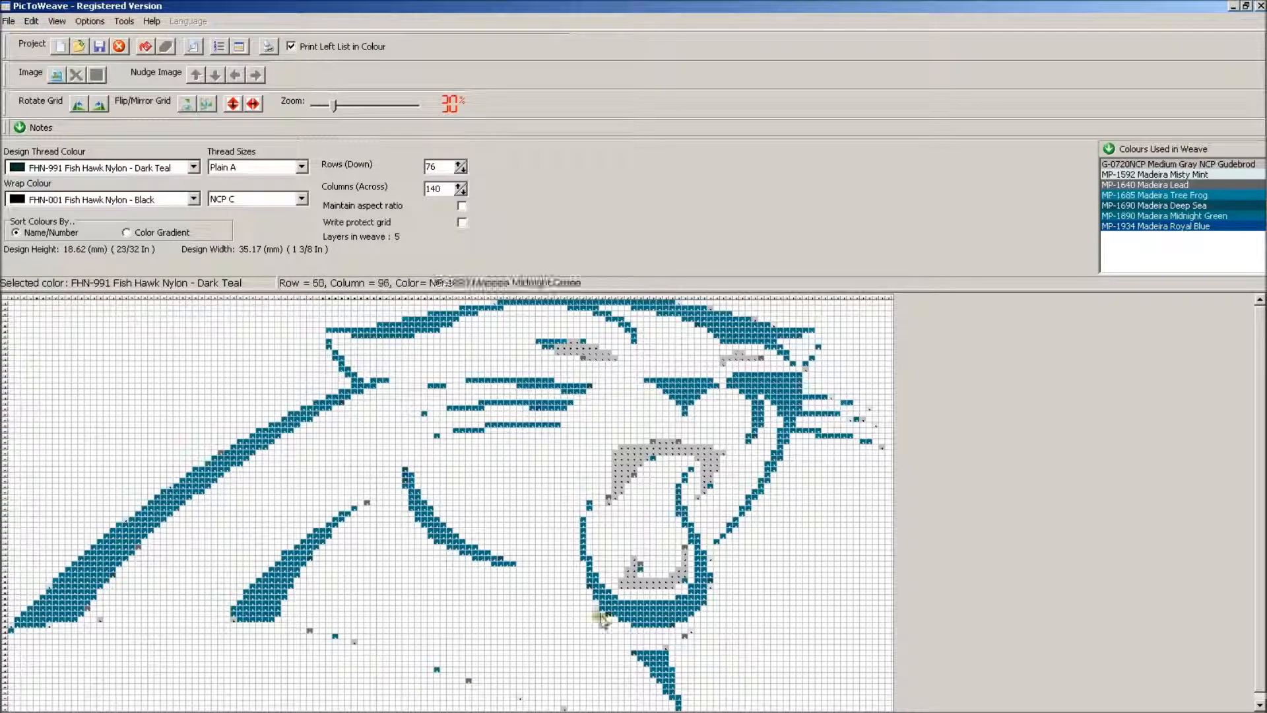
Delete the MP-1640 Lead colour from the grid and re-count the thread colours
right_click(469, 684)
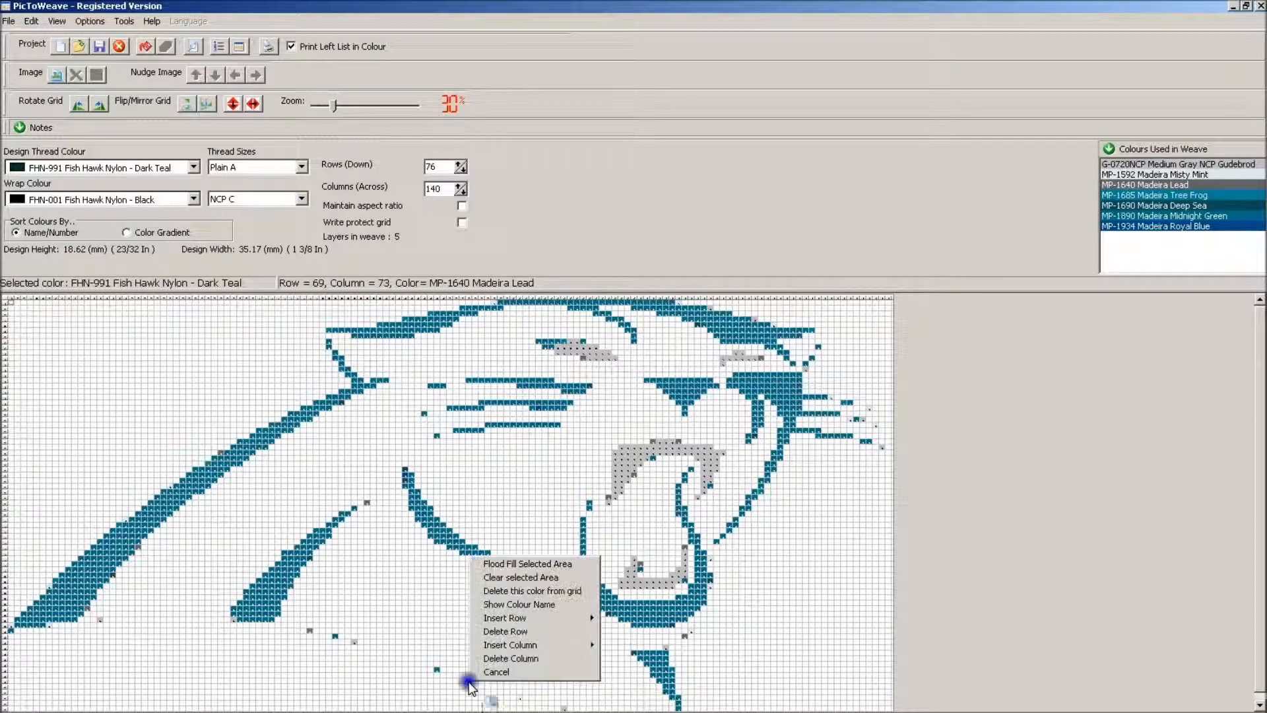
left_click(526, 591)
left_click(578, 385)
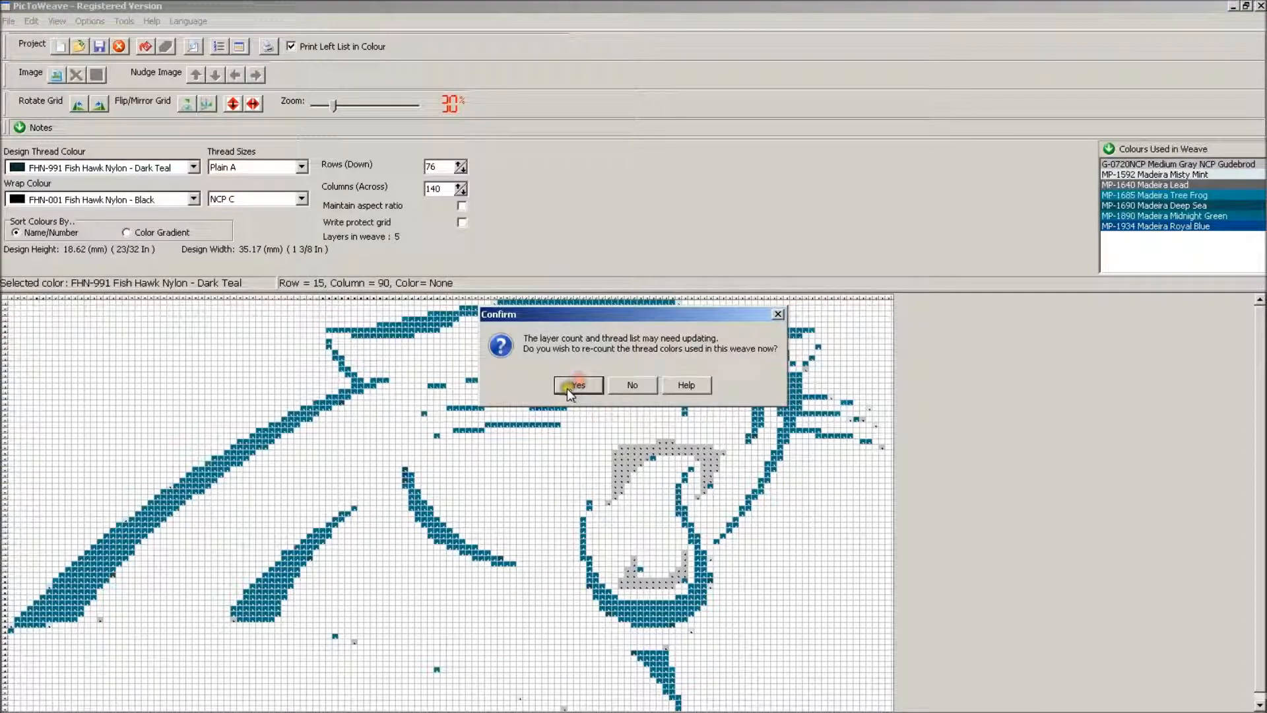
left_click(594, 386)
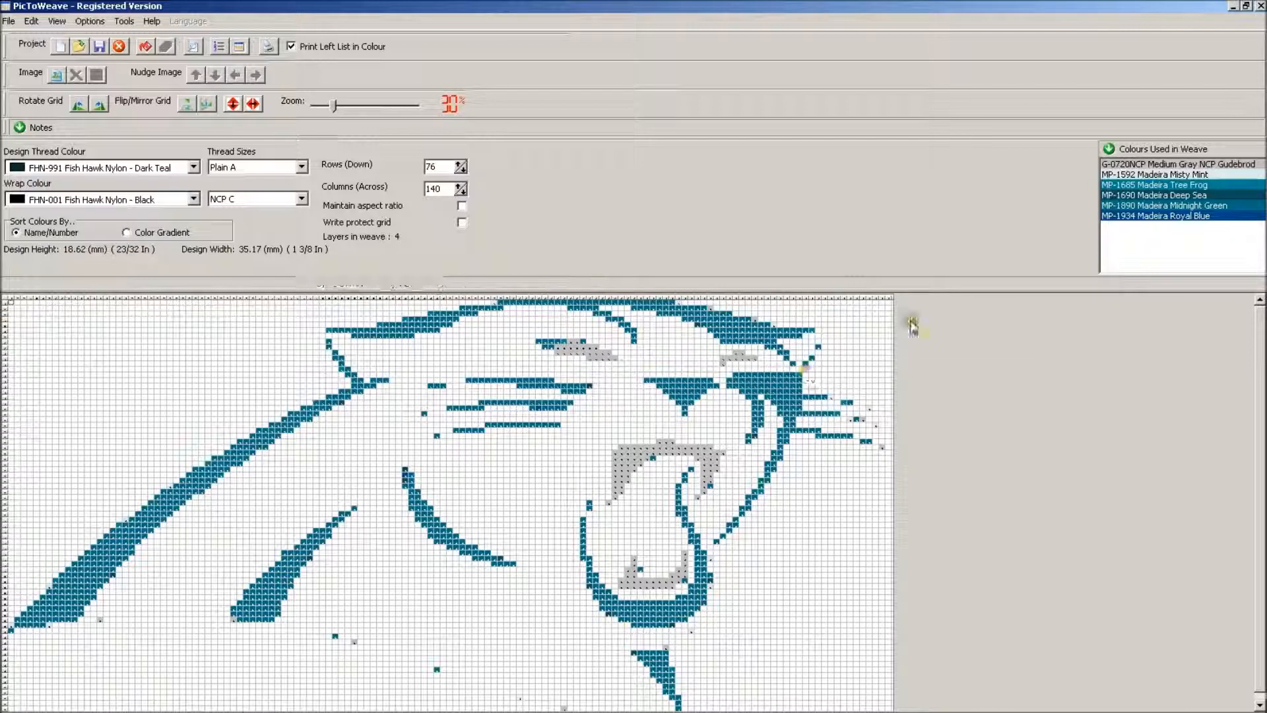
Paint the gaps in the panther's inner whisker lines with MP-1890 Midnight Green
left_click(1170, 206)
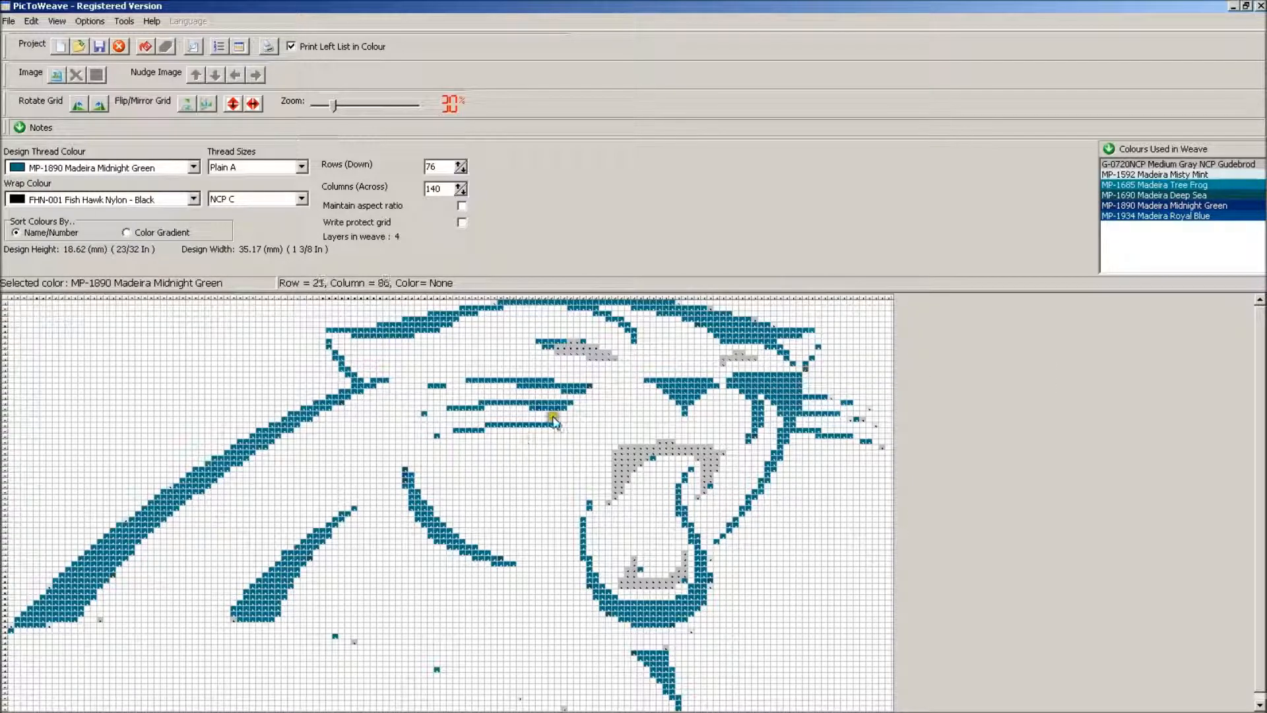
left_click(441, 412)
left_click(431, 415)
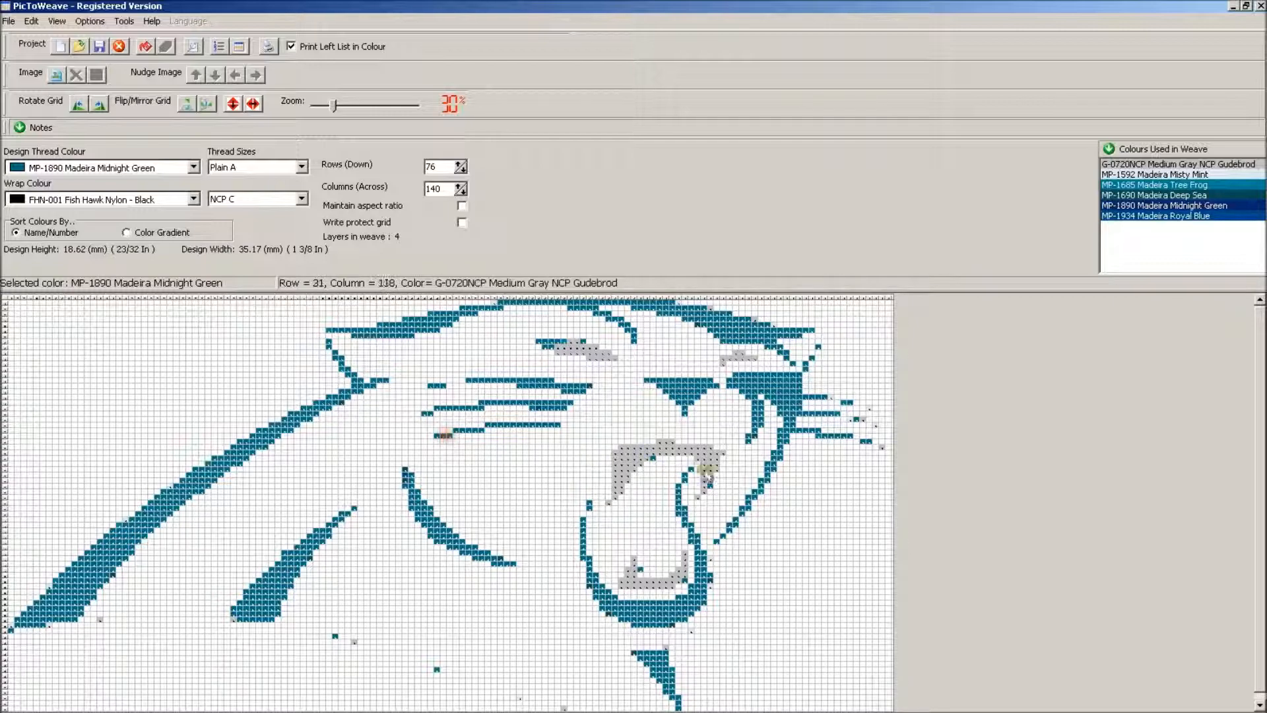
left_click(453, 380)
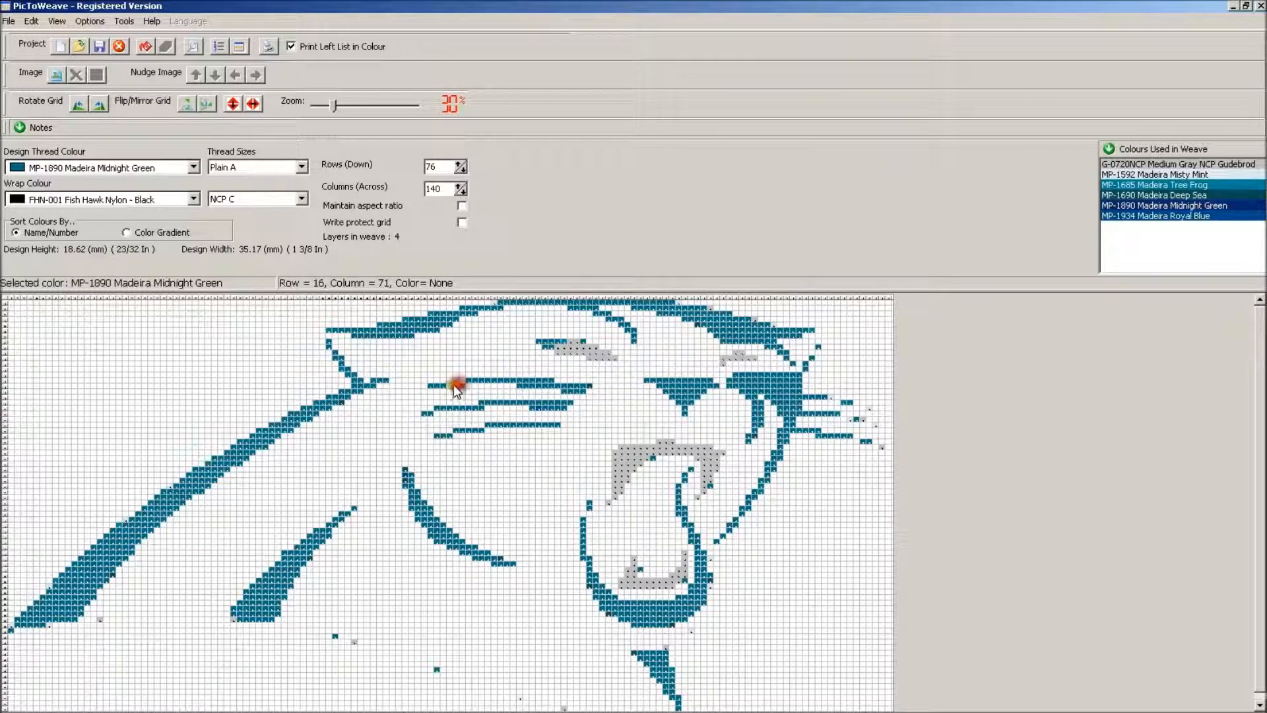
left_click(448, 385)
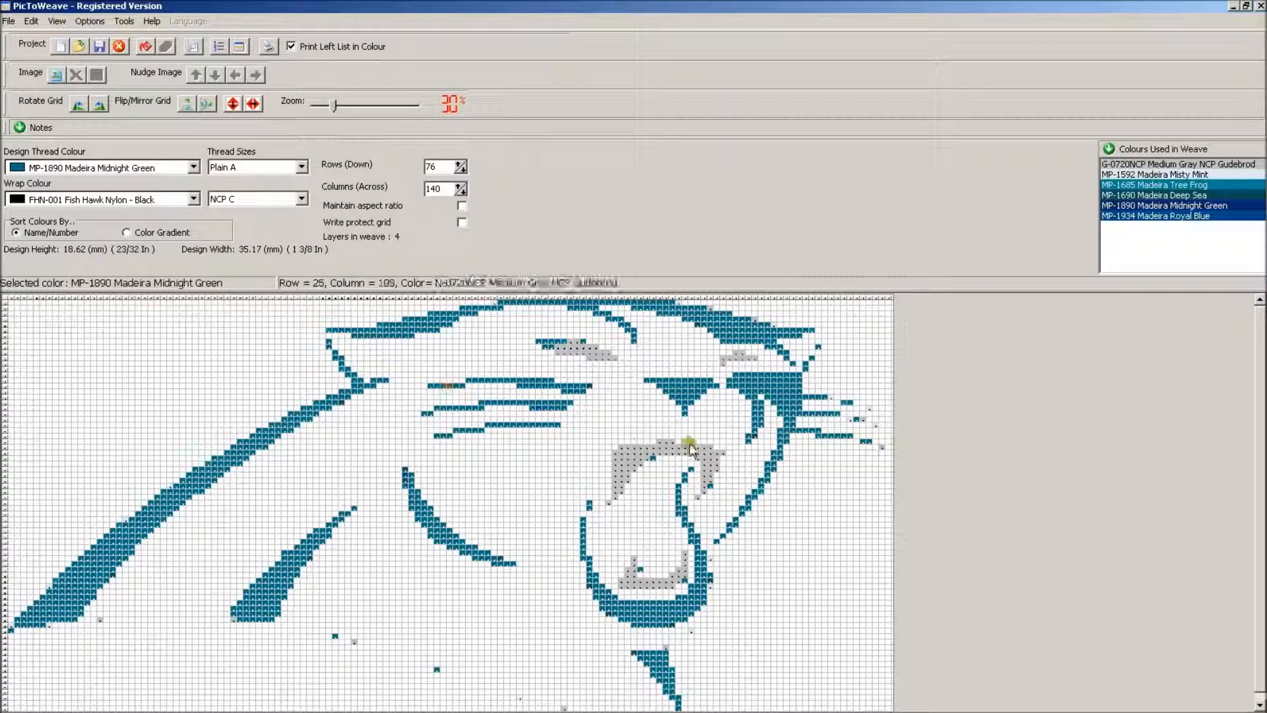
left_click(587, 384)
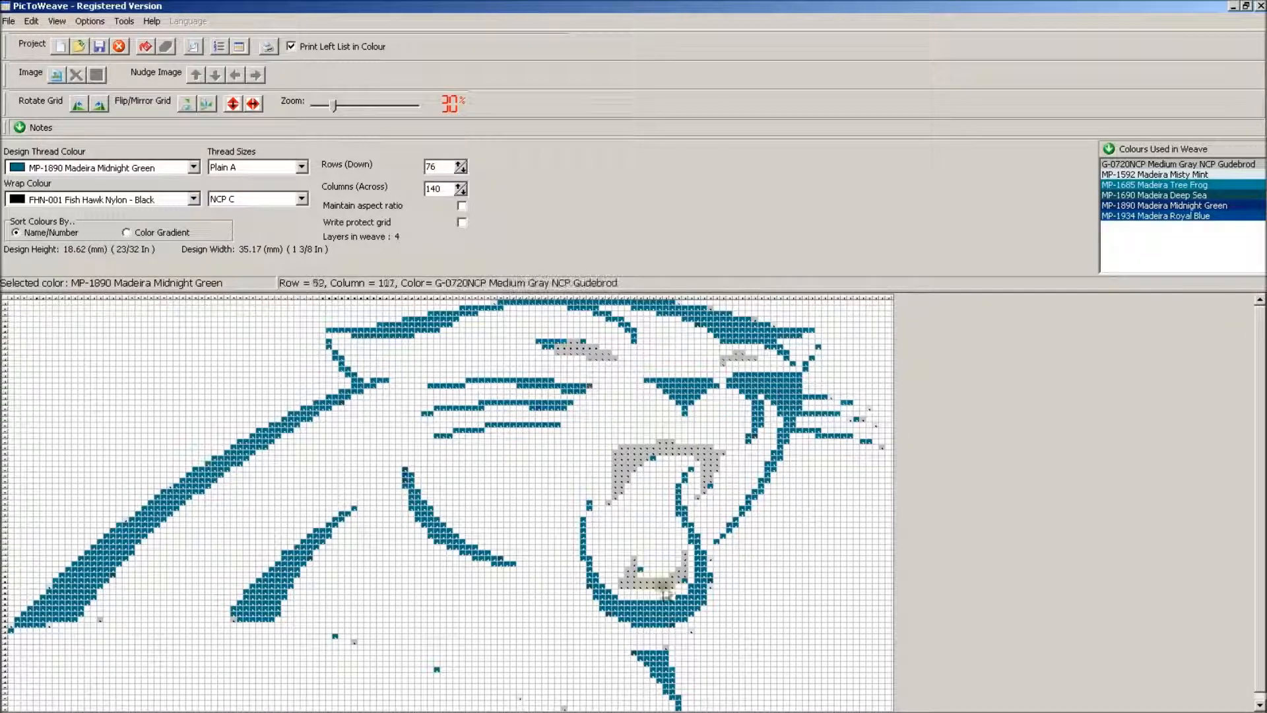
Paint a double outline along the panther's lower neck edge in MP-1890 Midnight Green, from the back stripe to the throat
left_click(153, 636)
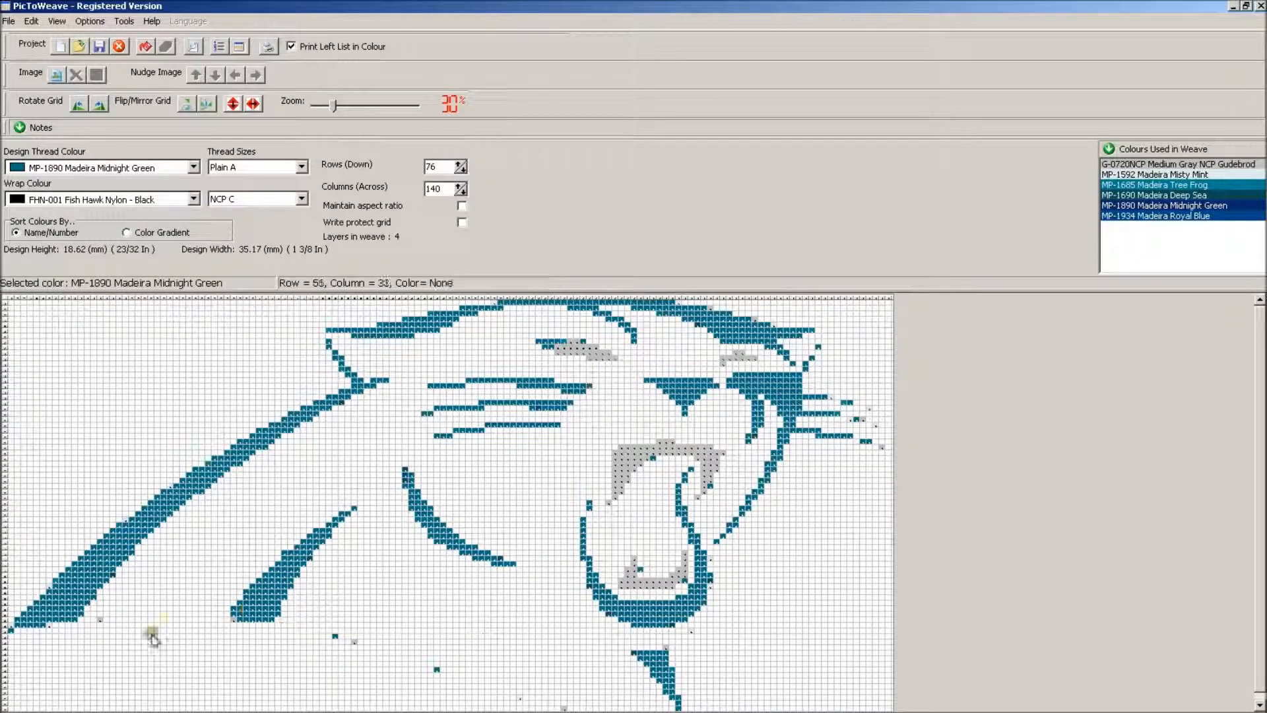
left_click(50, 621)
mouse_move(50, 622)
left_mouse_down()
mouse_move(266, 620)
mouse_move(558, 703)
mouse_move(674, 707)
mouse_move(562, 705)
left_mouse_up()
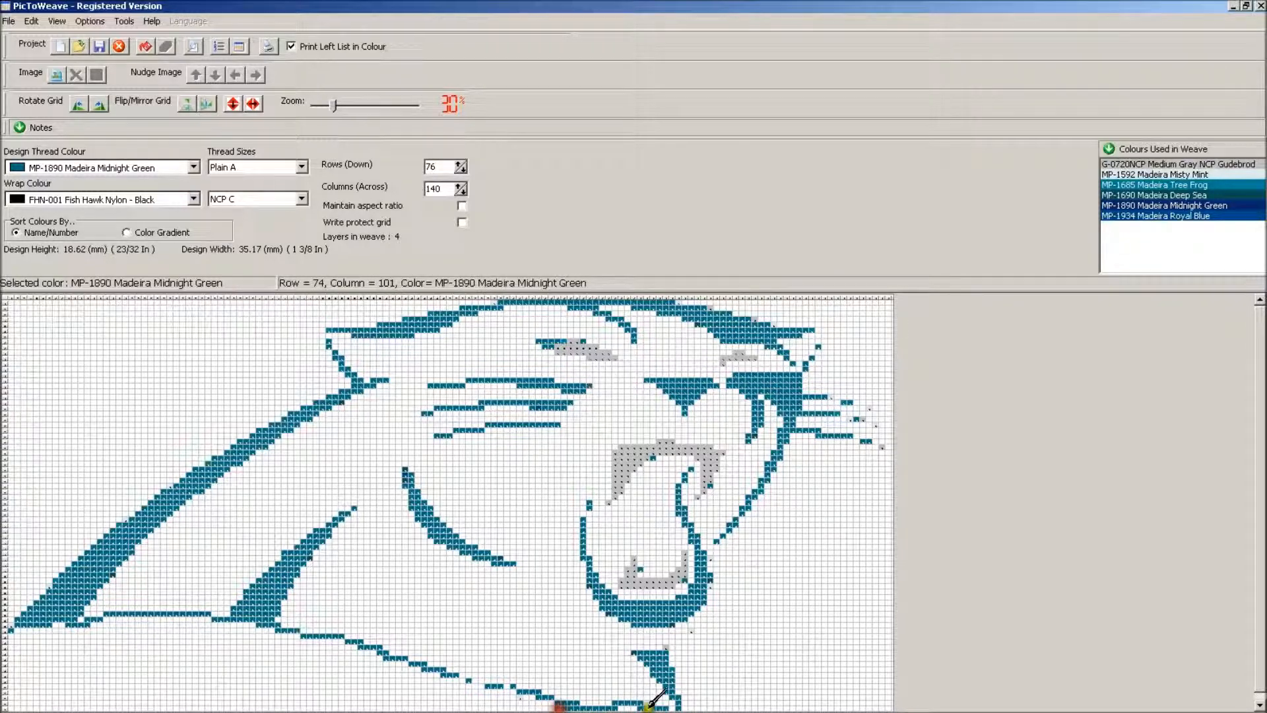
mouse_move(669, 699)
left_mouse_down()
mouse_move(532, 684)
mouse_move(306, 602)
mouse_move(136, 600)
mouse_move(52, 626)
mouse_move(128, 603)
mouse_move(112, 616)
mouse_move(226, 603)
mouse_move(170, 599)
mouse_move(220, 606)
left_mouse_up()
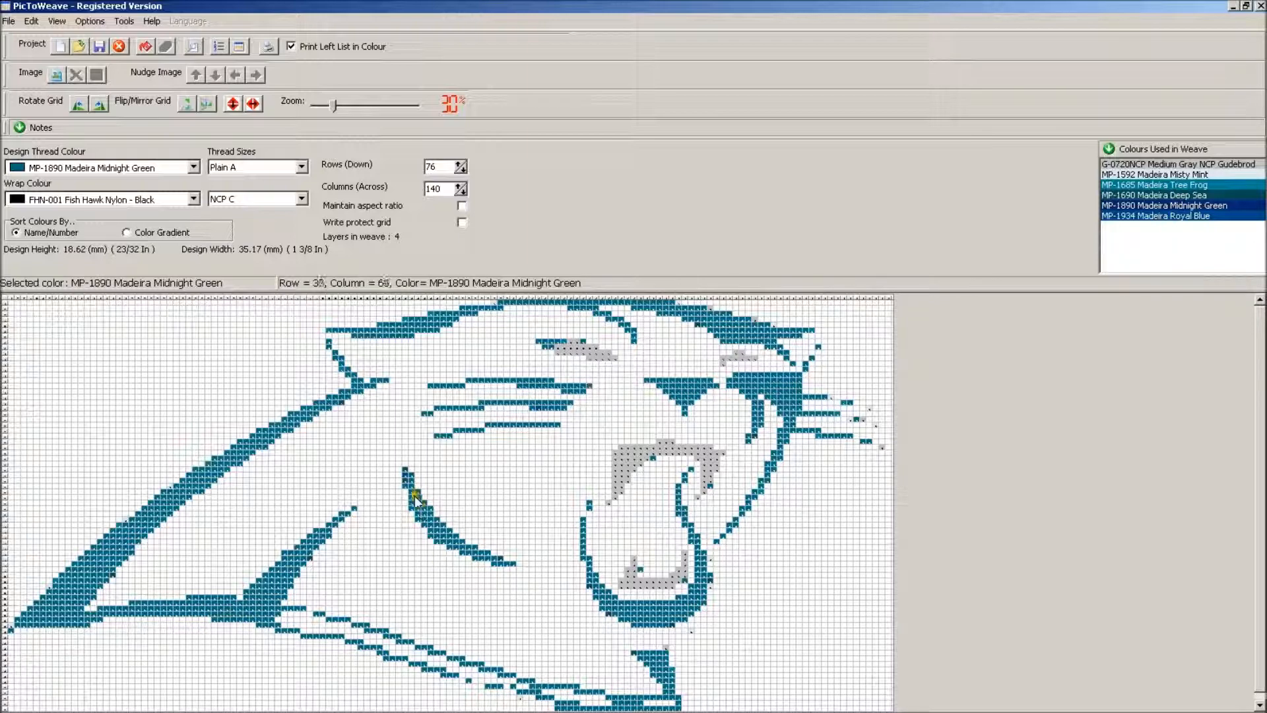
mouse_move(410, 462)
left_mouse_down()
mouse_move(425, 474)
mouse_move(410, 481)
left_mouse_up()
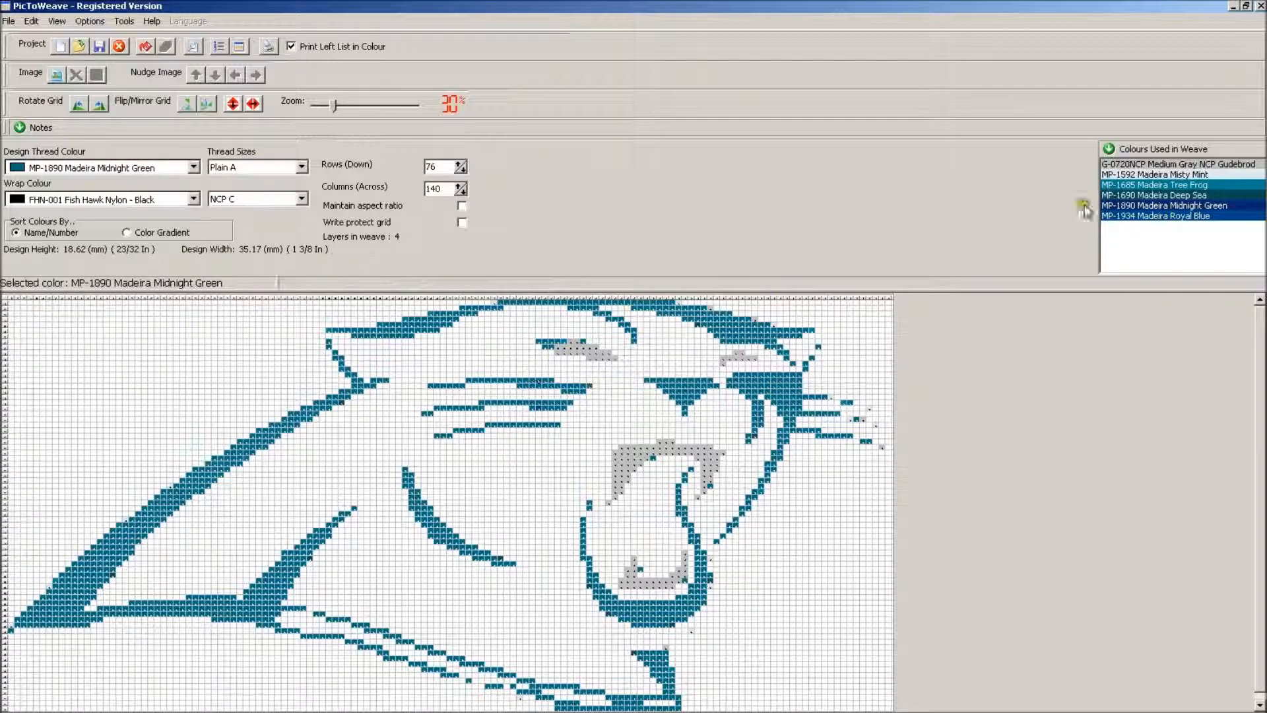
Exchange MP-1685 Tree Frog for MP-1890 Midnight Green throughout the weave
left_click(1161, 166)
left_click(583, 340)
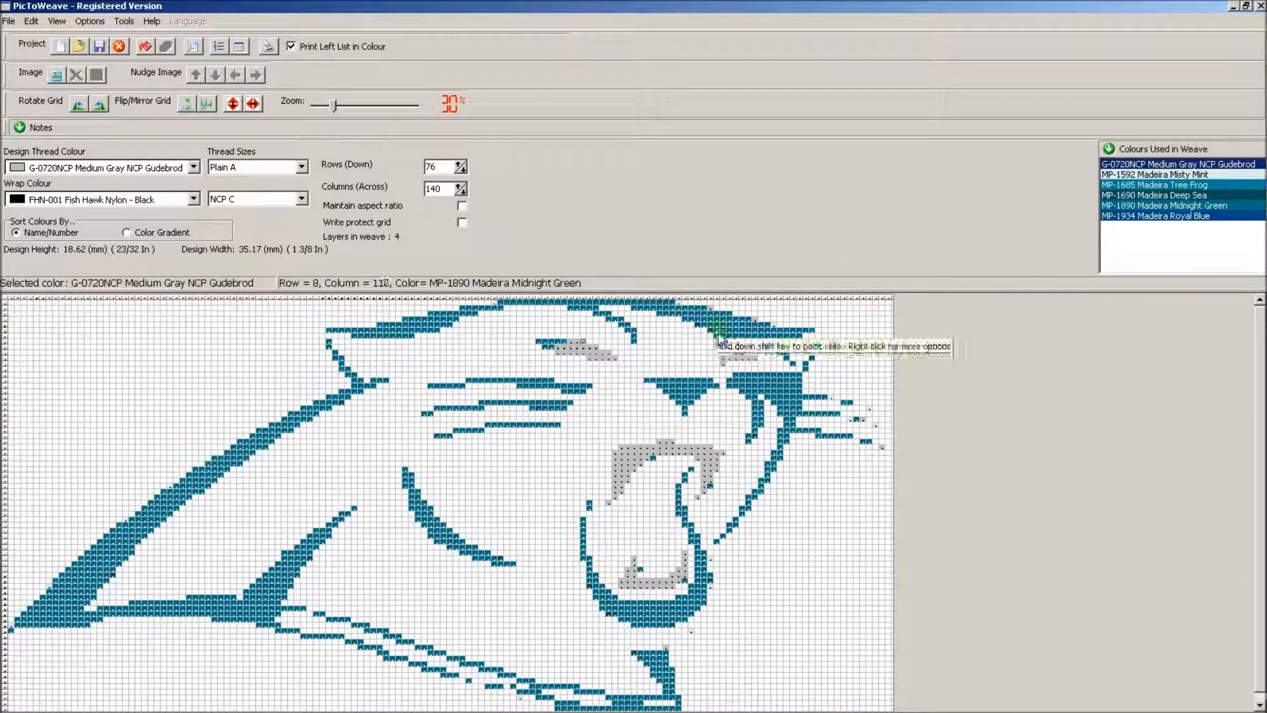
left_click(1194, 186)
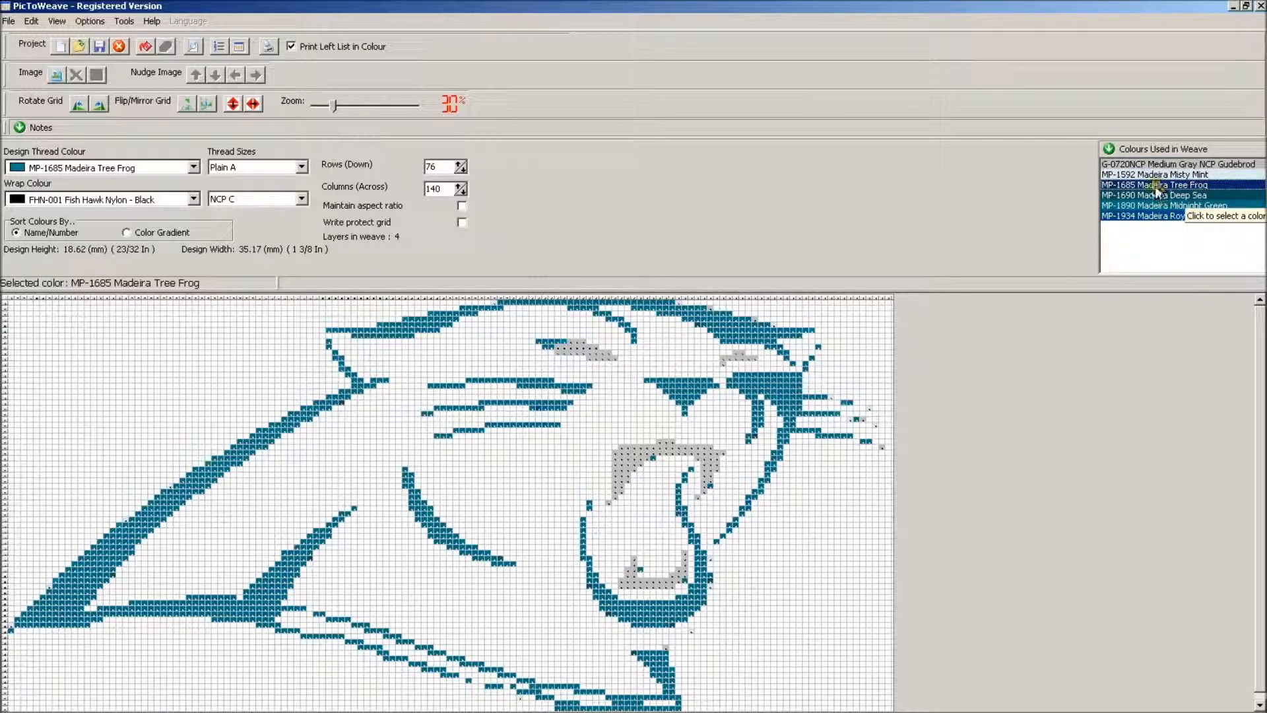
left_click(31, 20)
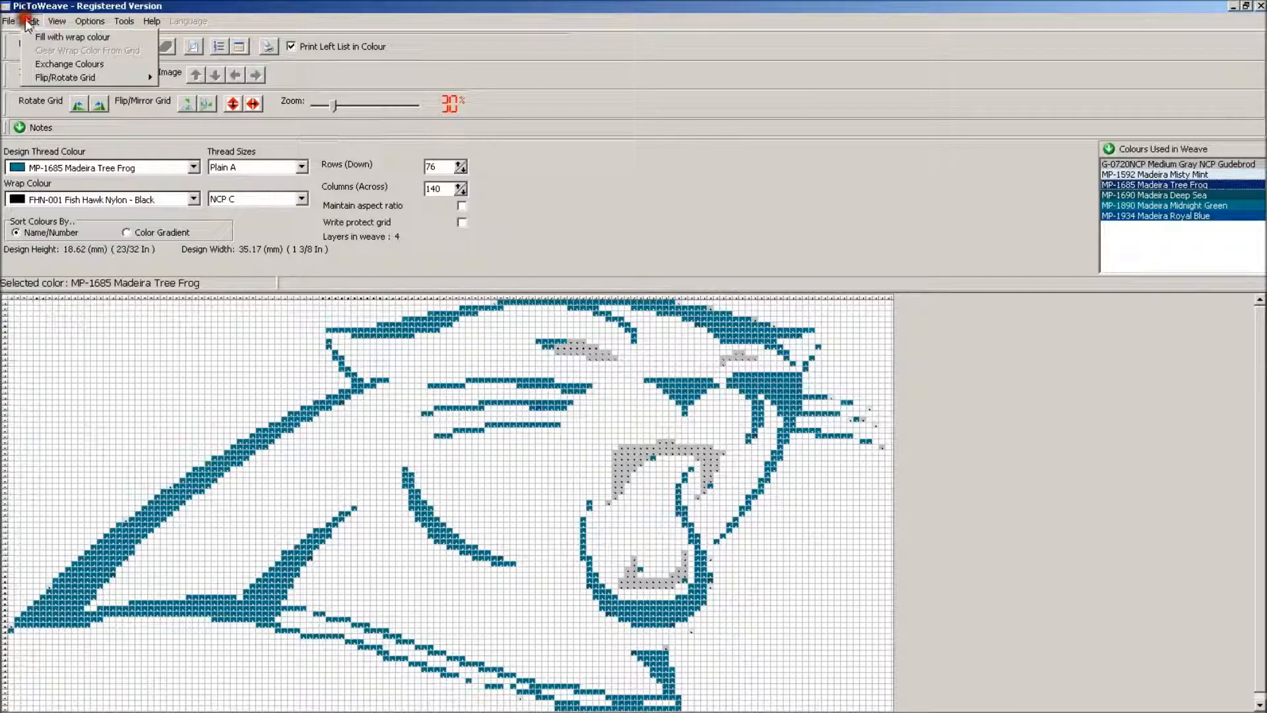
left_click(63, 62)
left_click(768, 381)
scroll(760, 435, "down", 4)
scroll(759, 449, "down", 7)
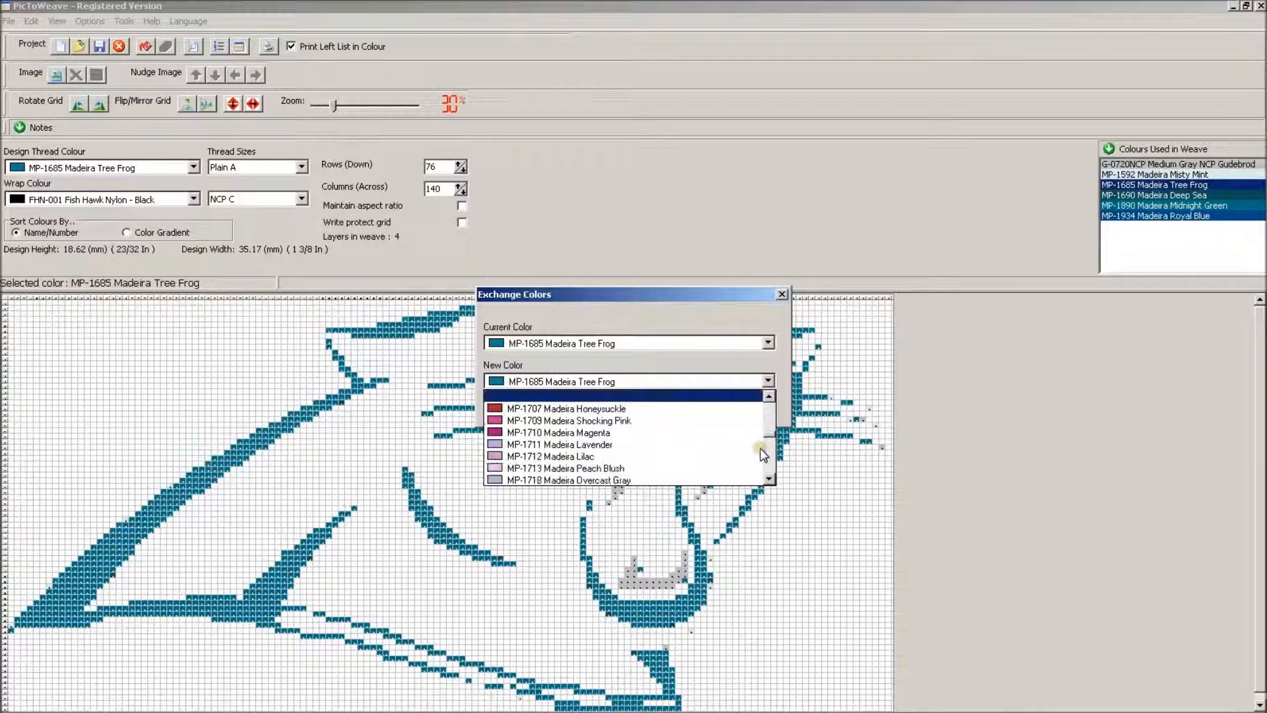
scroll(750, 445, "down", 10)
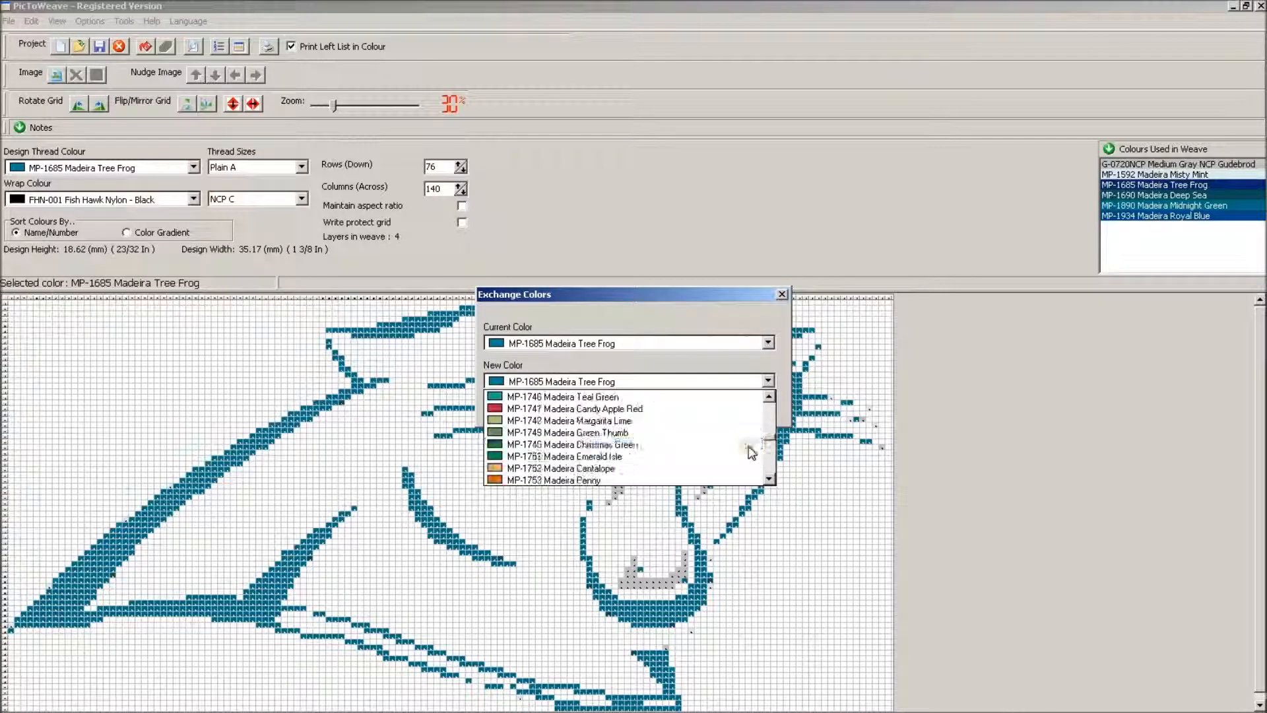
scroll(726, 442, "down", 11)
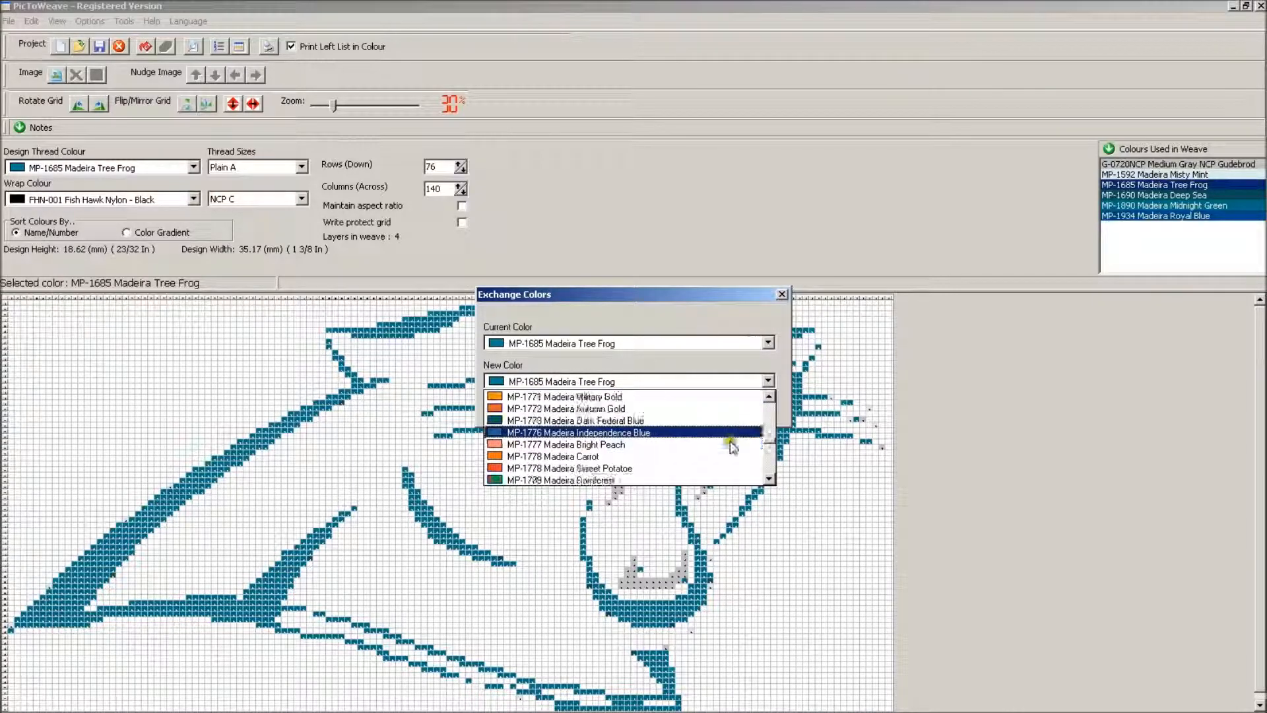
scroll(730, 449, "down", 13)
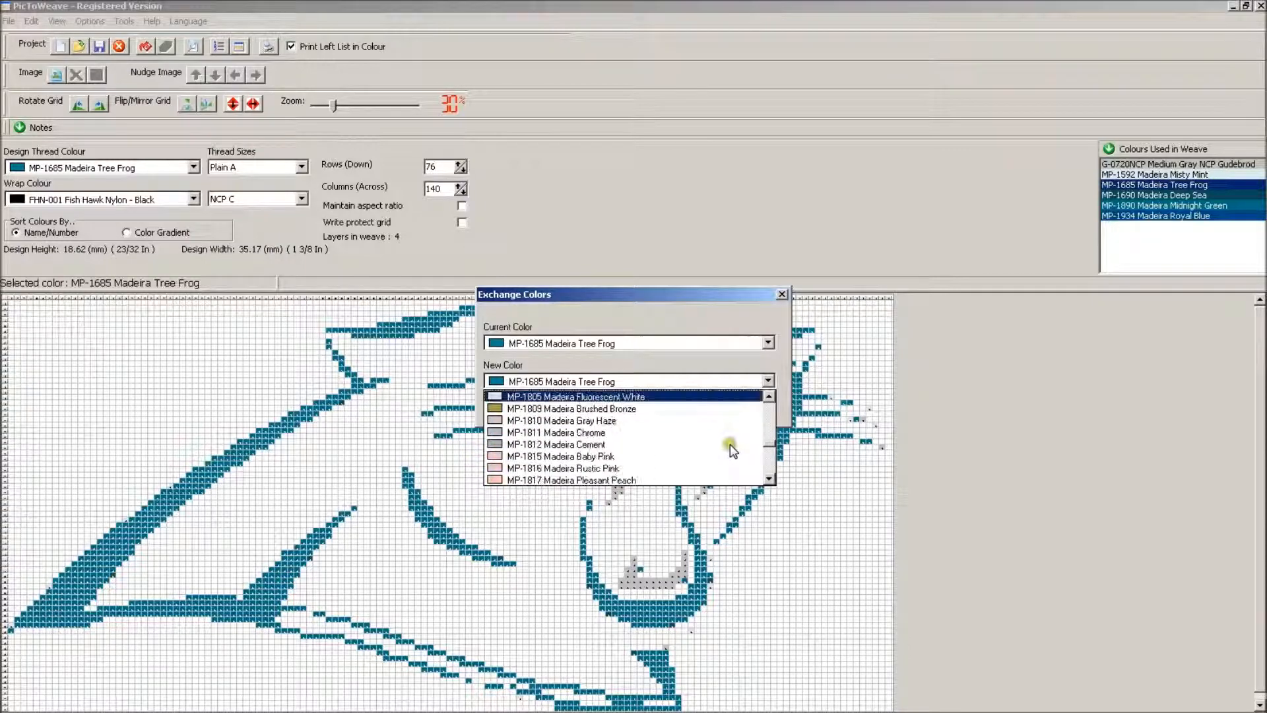
scroll(725, 448, "down", 6)
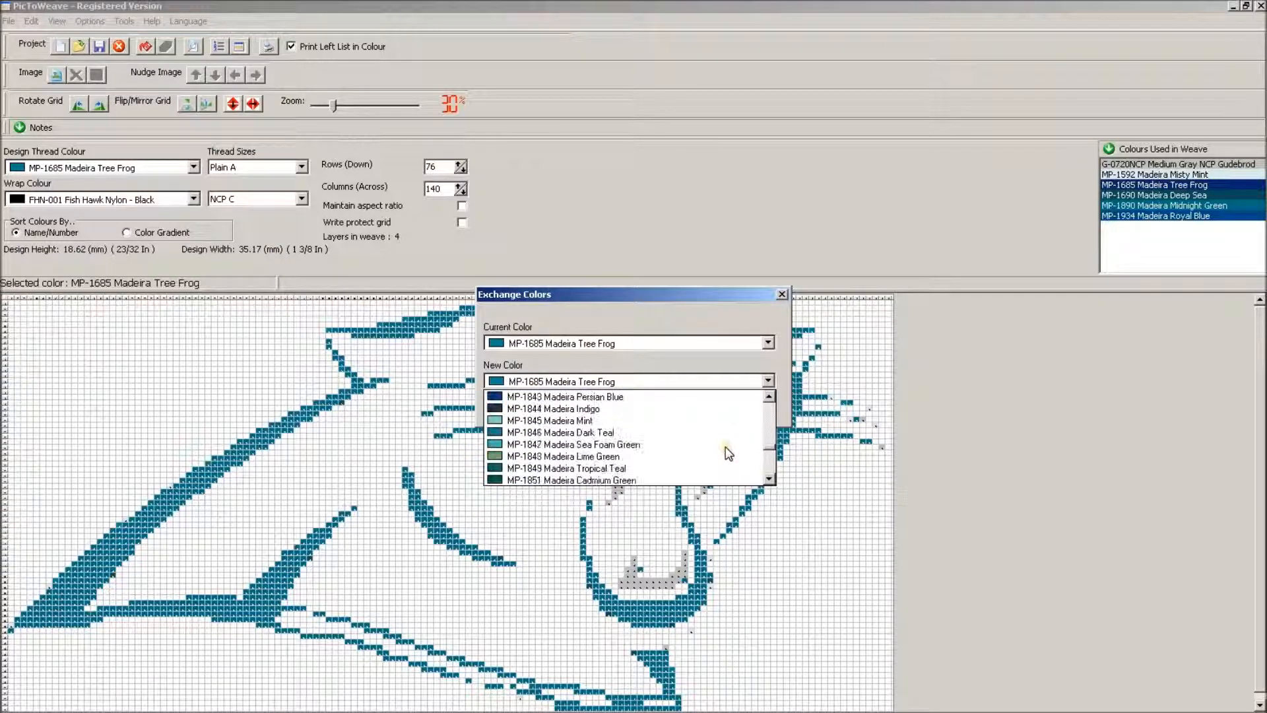
scroll(683, 439, "down", 6)
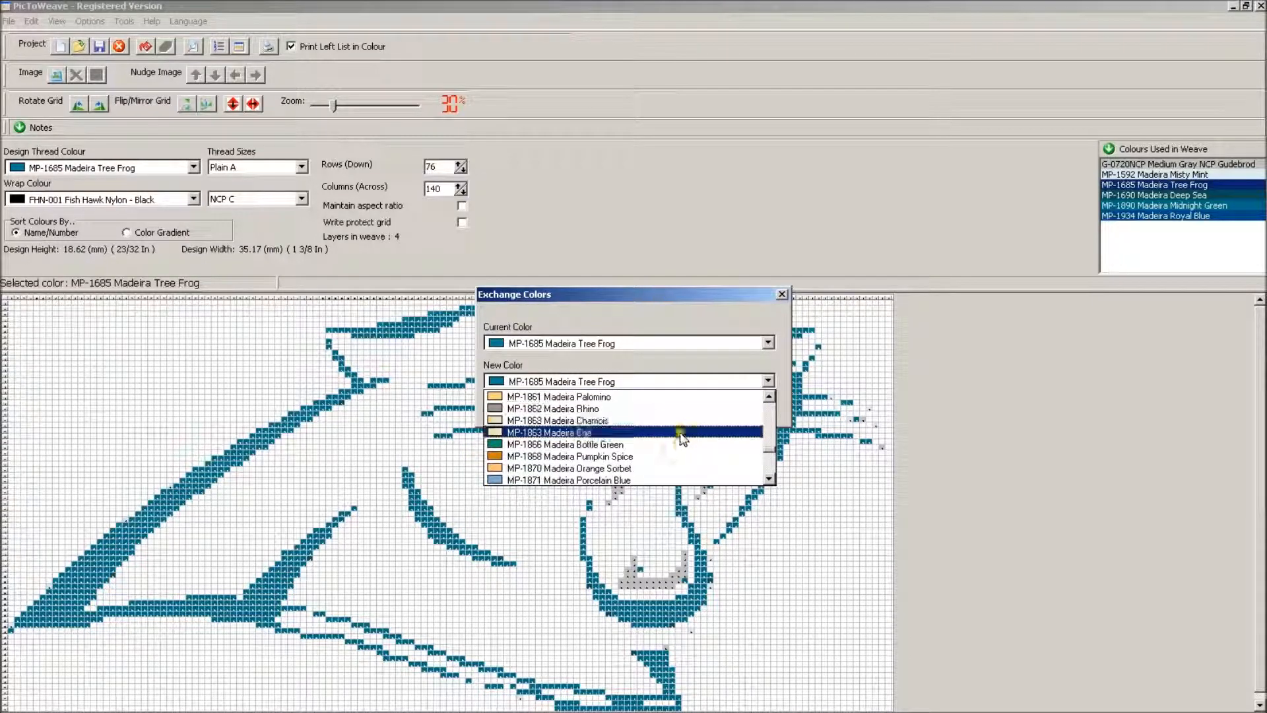
scroll(686, 443, "down", 3)
left_click(675, 445)
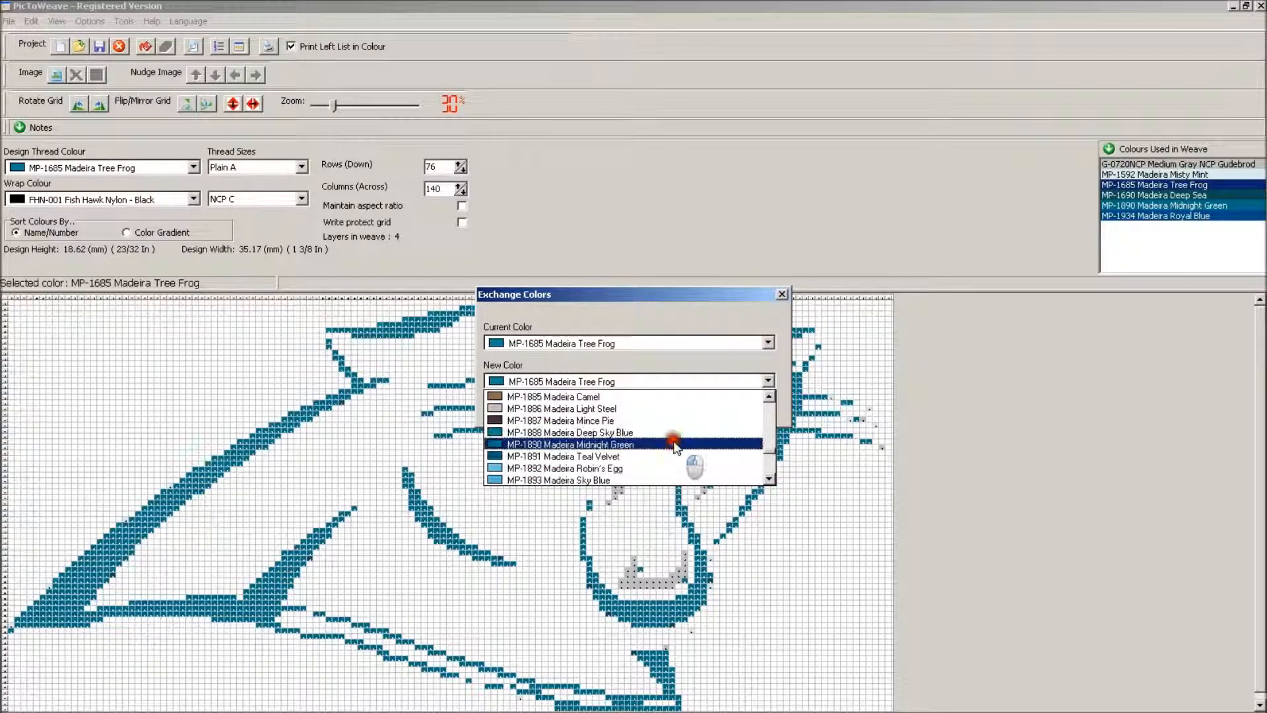
left_click(608, 407)
left_click(595, 388)
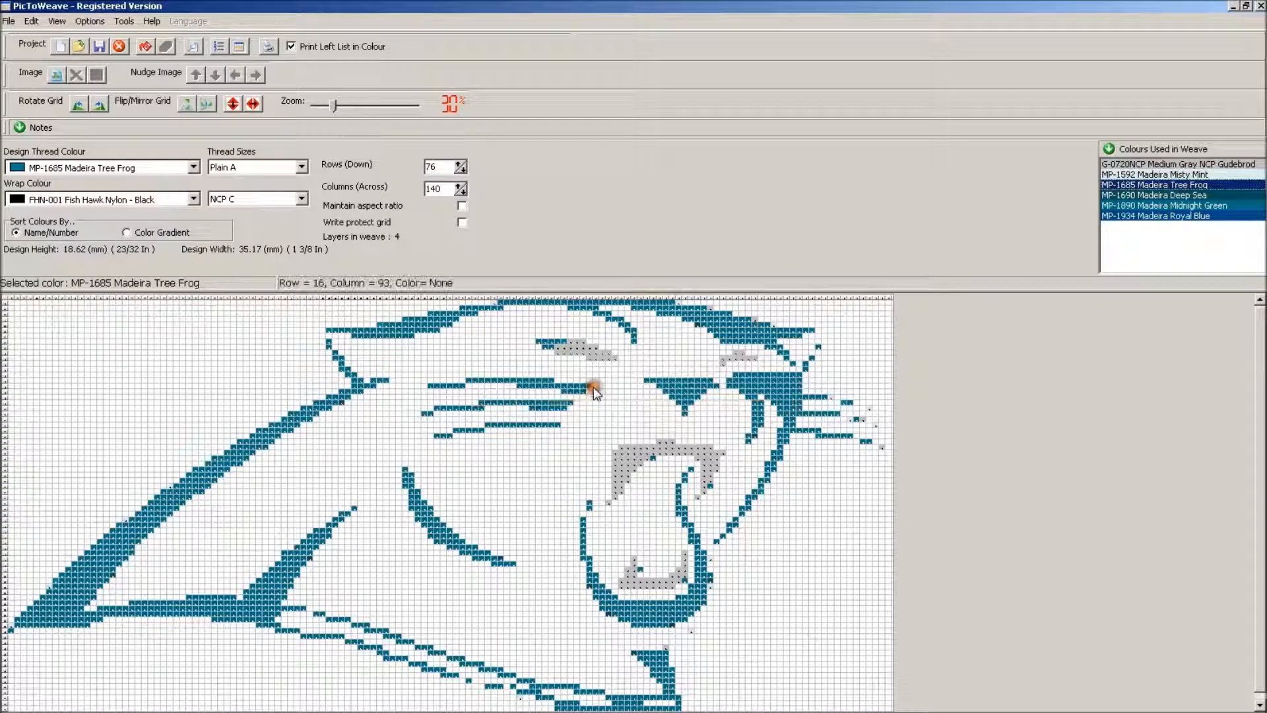
Exchange MP-1690 Deep Sea for MP-1890 Midnight Green throughout the weave
left_click(1208, 187)
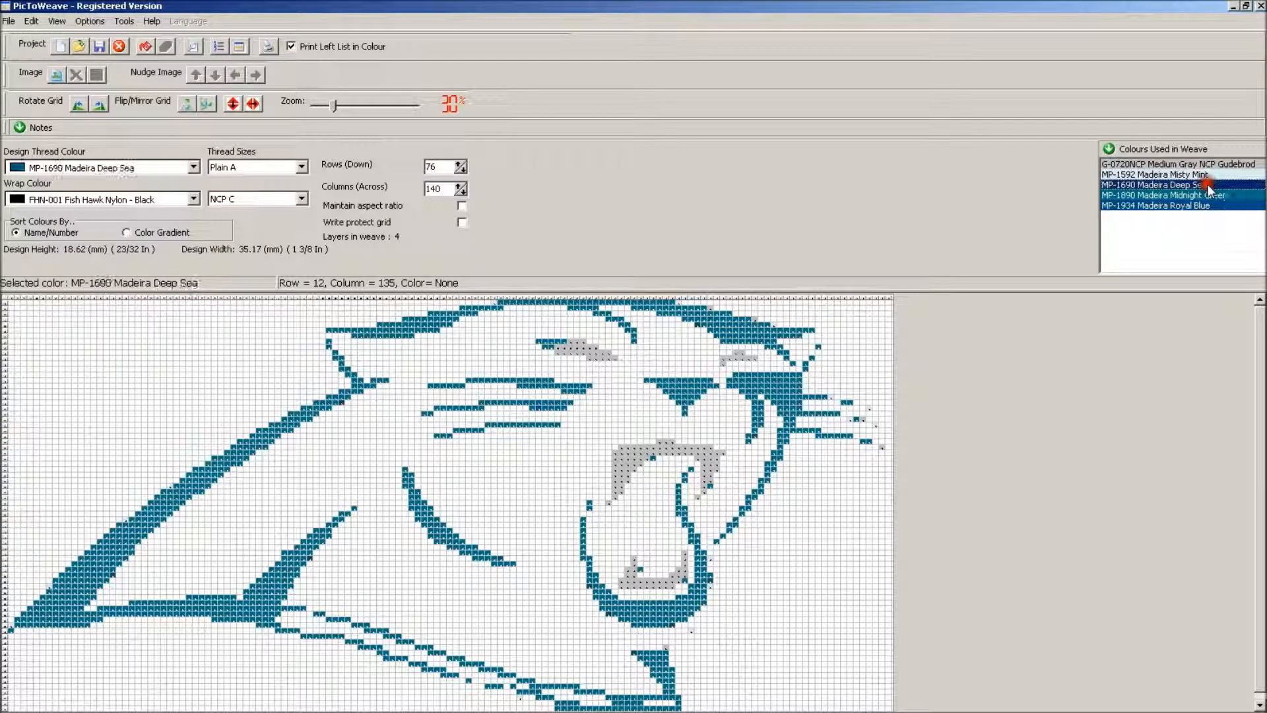
left_click(8, 22)
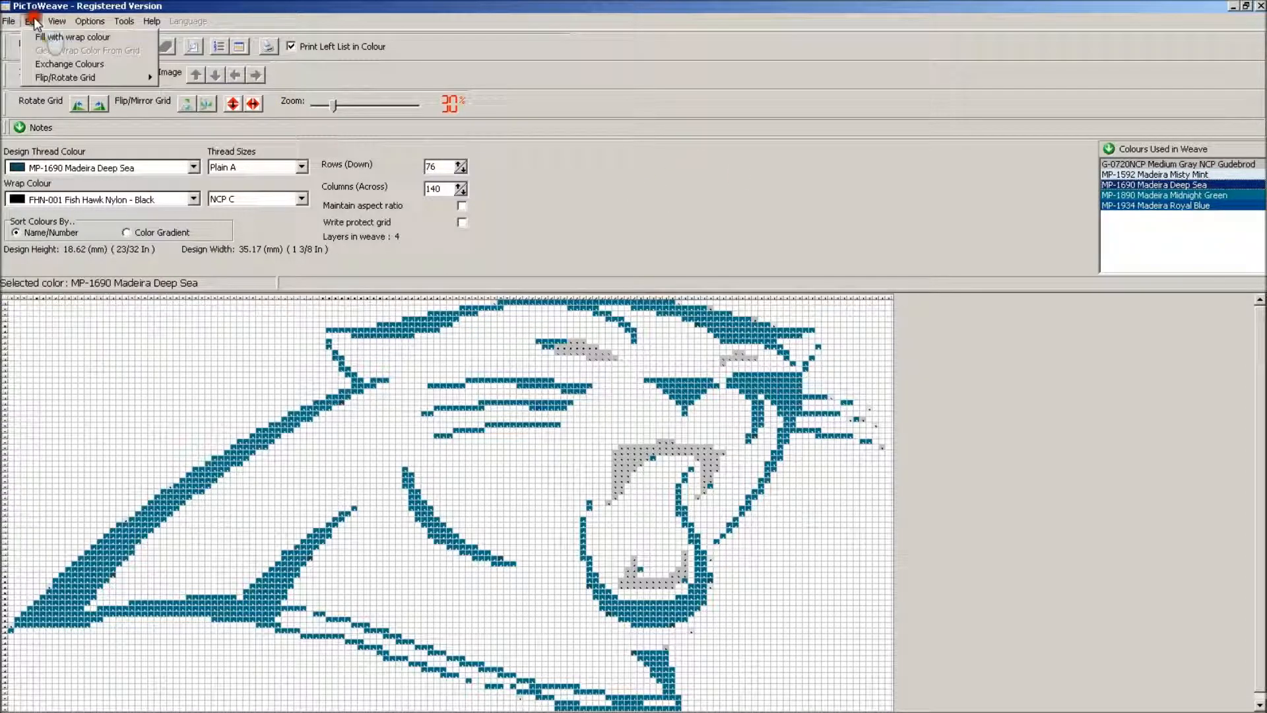
left_click(50, 60)
left_click(766, 381)
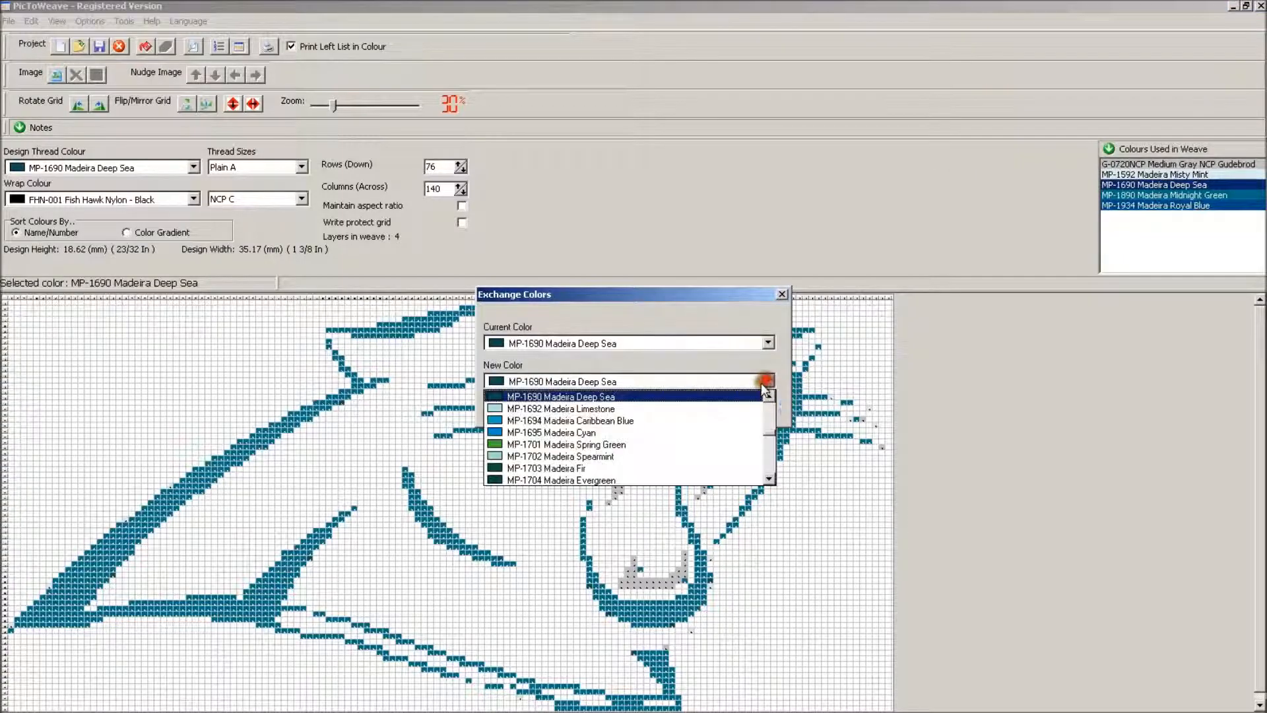
left_click_drag(769, 435, 769, 445)
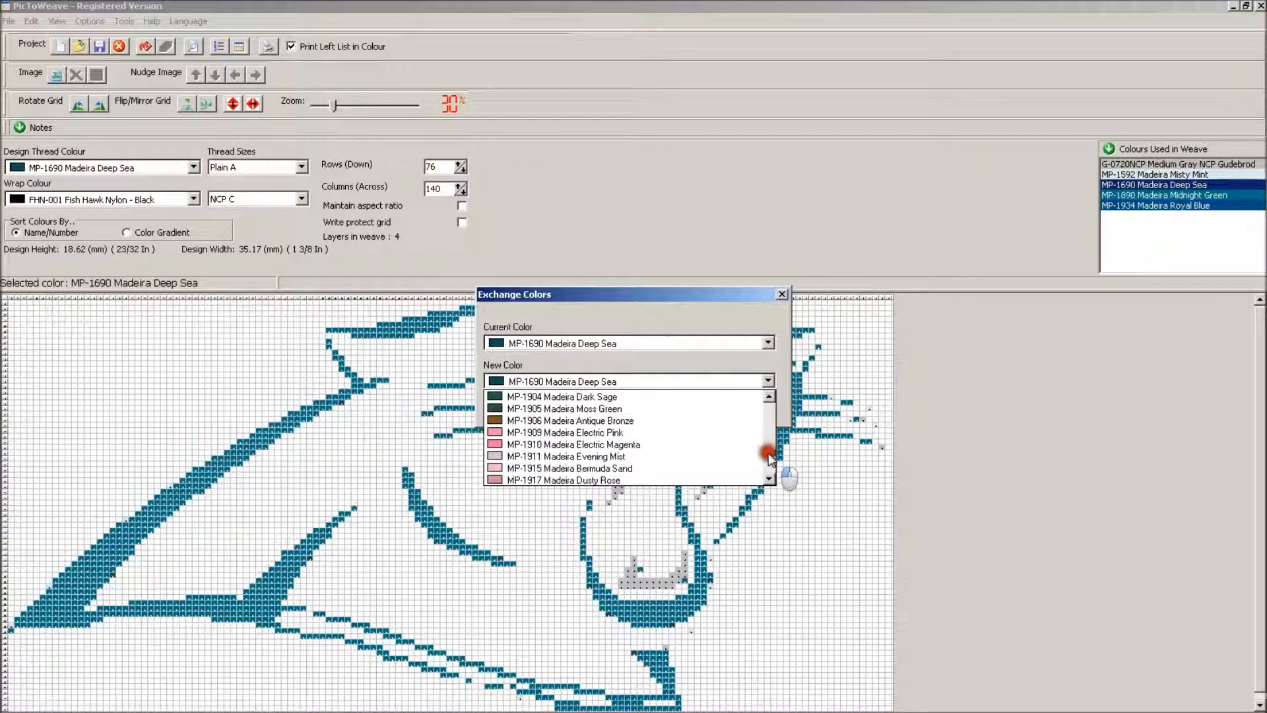
scroll(599, 411, "up", 5)
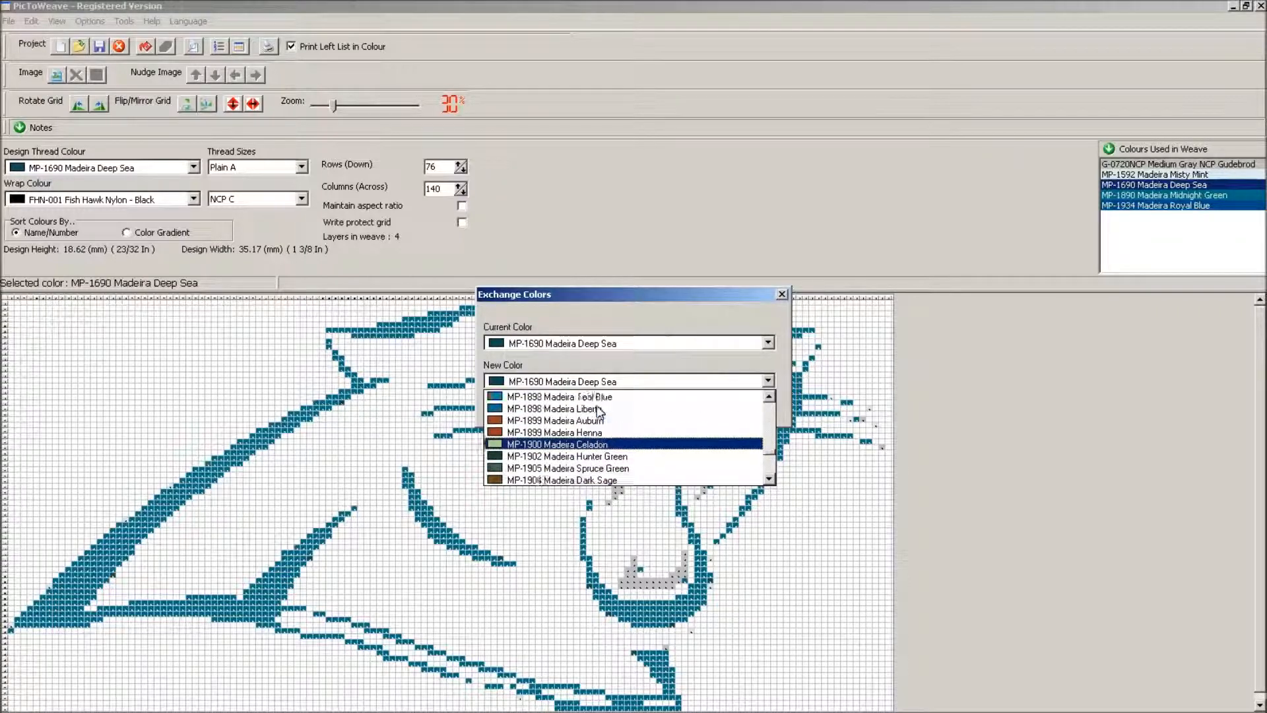
left_click(599, 410)
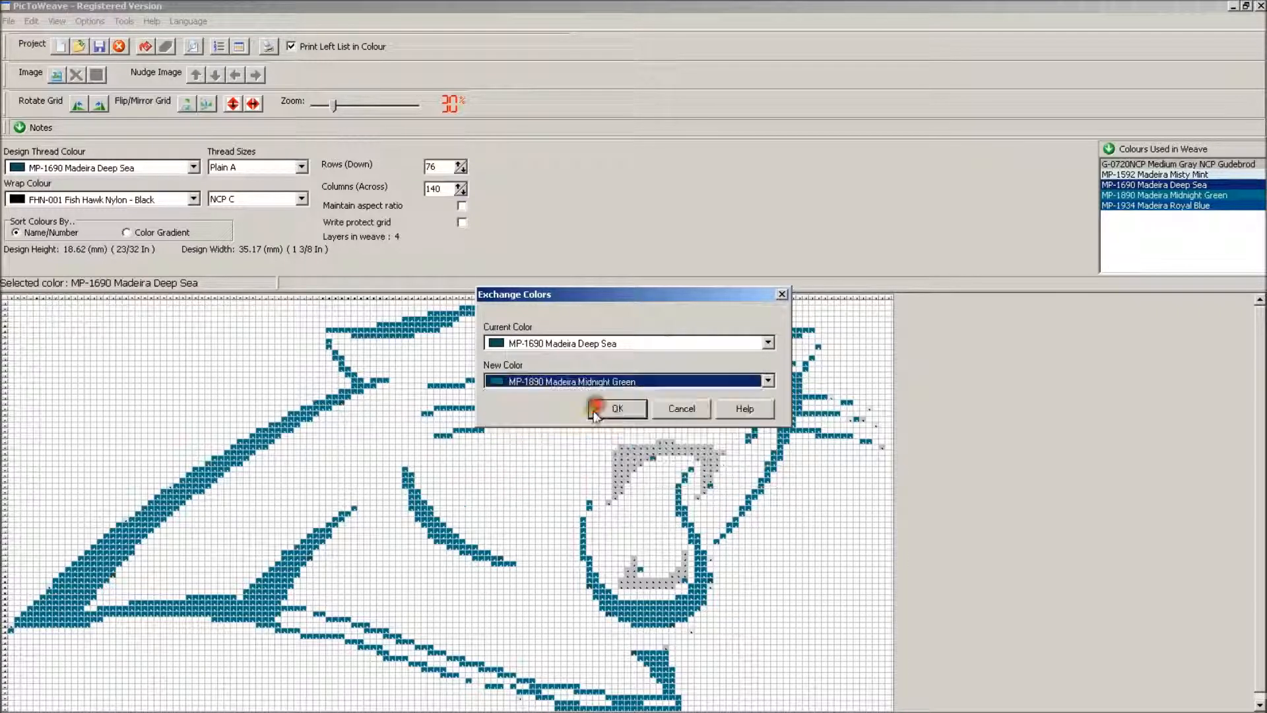
left_click(603, 405)
left_click(595, 385)
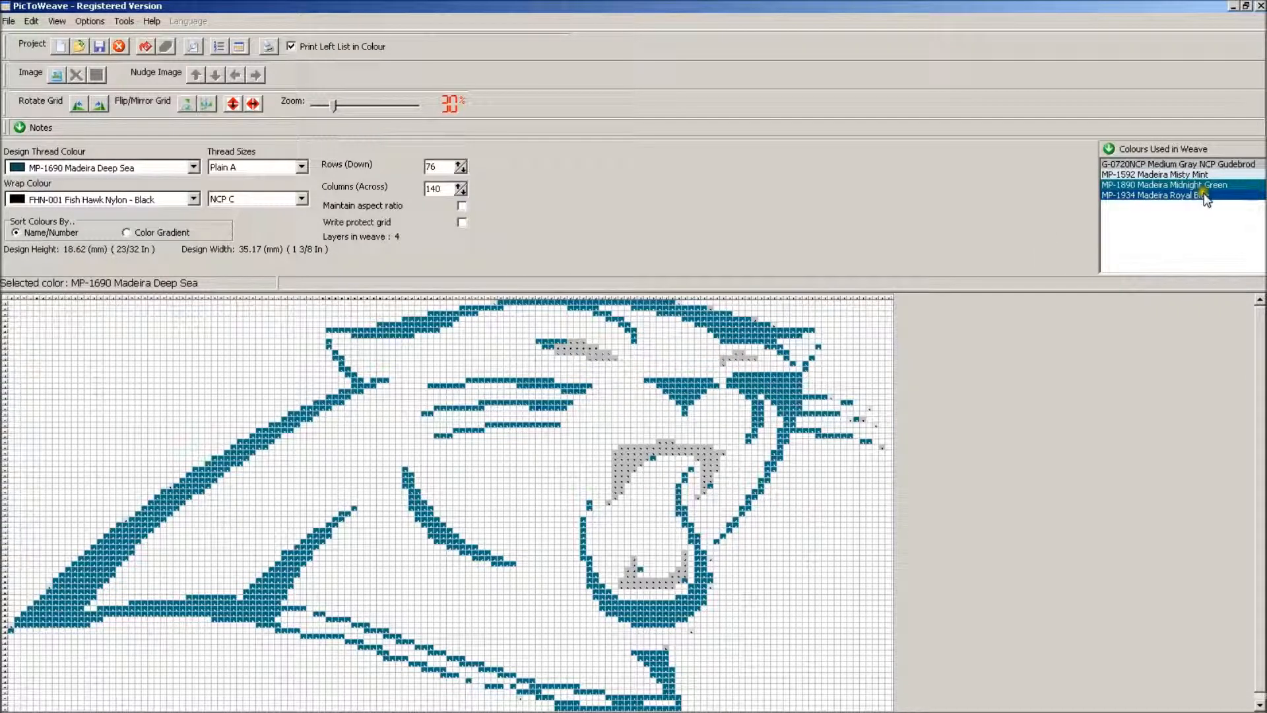
Exchange MP-1934 Royal Blue for MP-1890 Midnight Green throughout the weave
left_click(1206, 196)
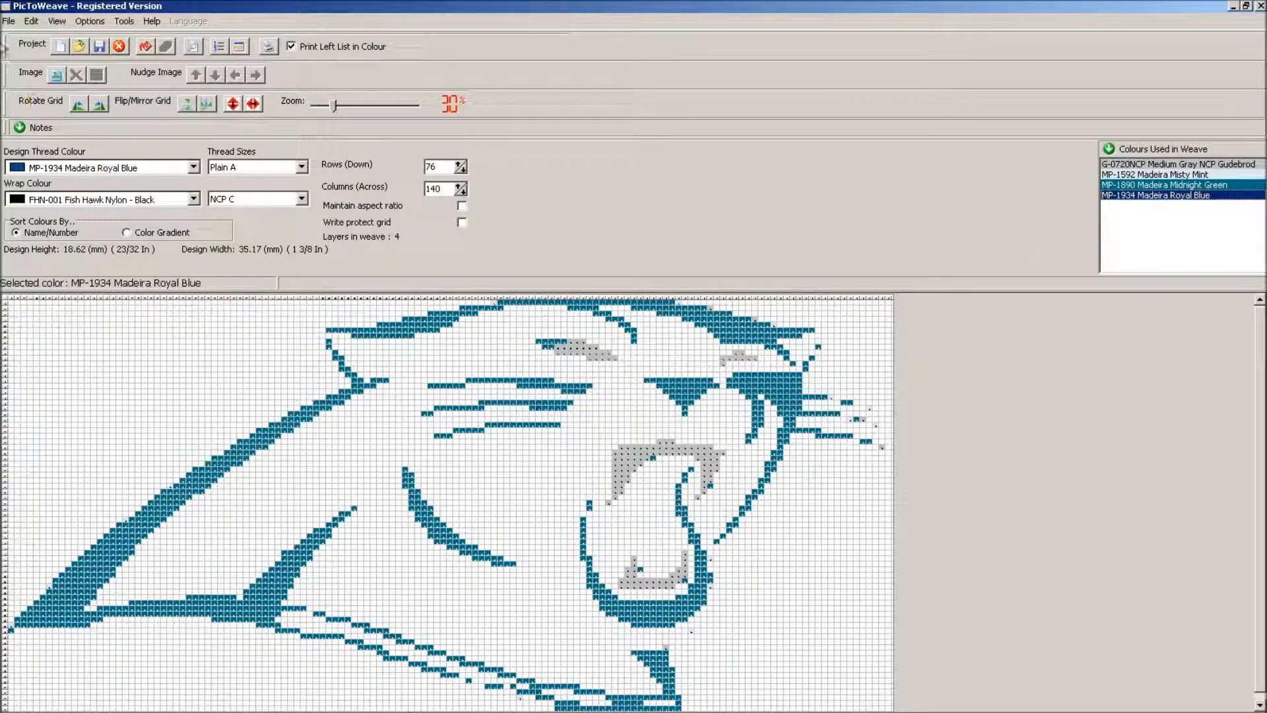
left_click(33, 20)
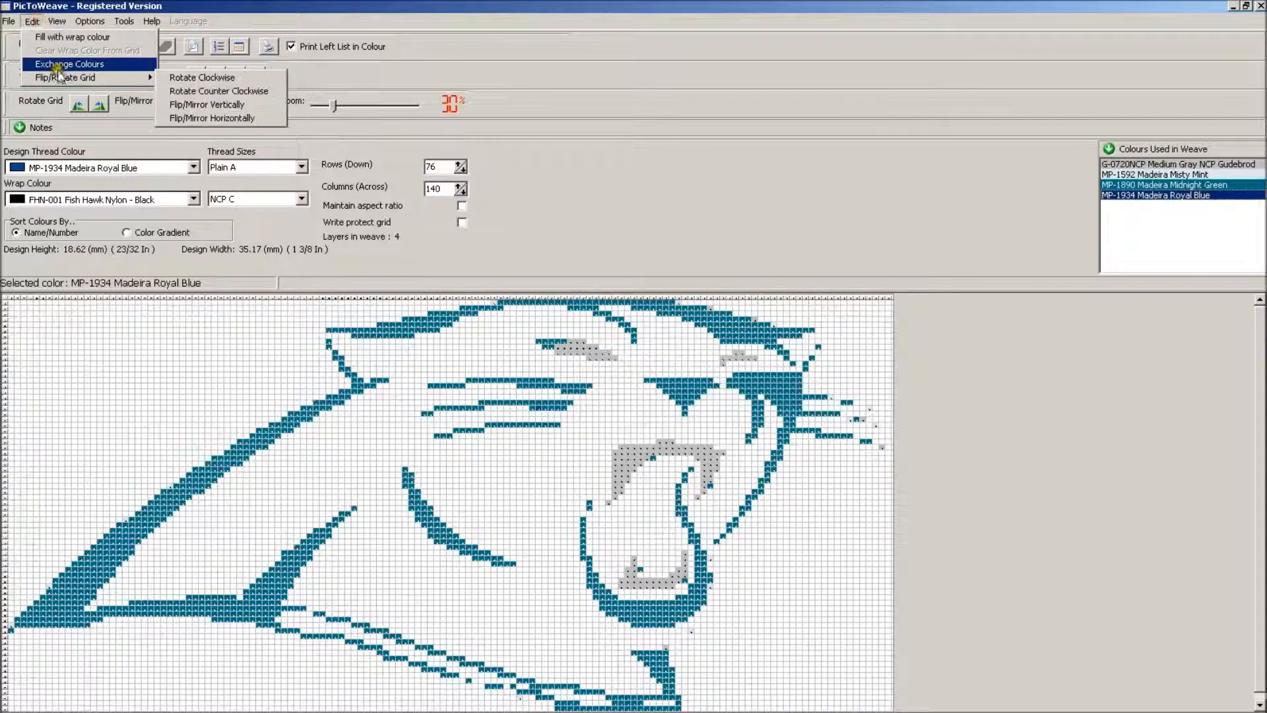
left_click(58, 50)
left_click(768, 381)
scroll(751, 422, "up", 5)
scroll(748, 445, "up", 3)
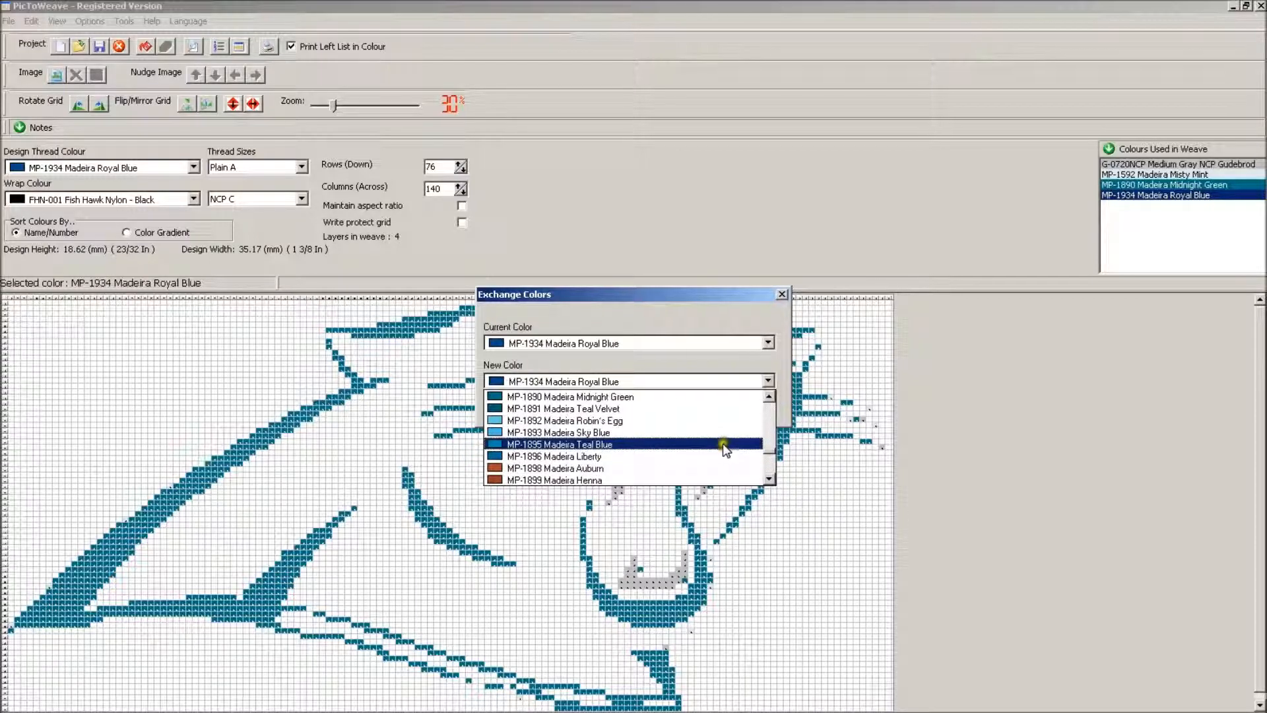
left_click(714, 397)
left_click(642, 408)
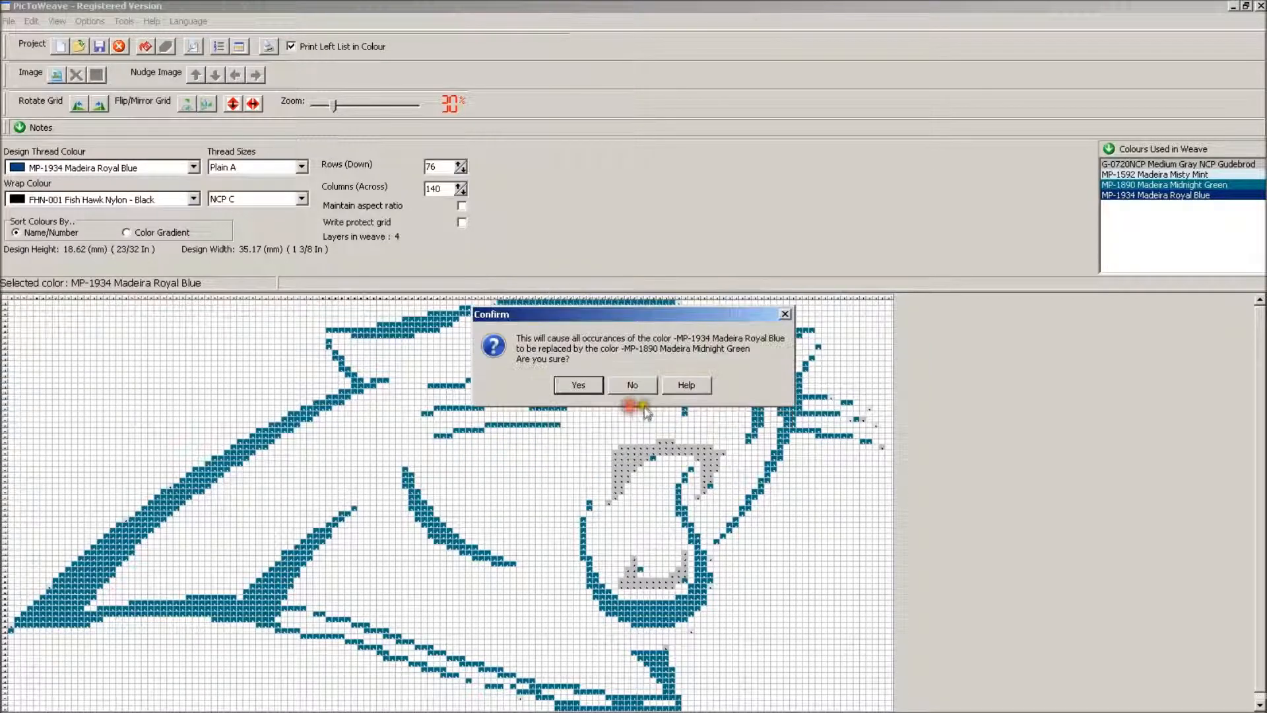
left_click(578, 384)
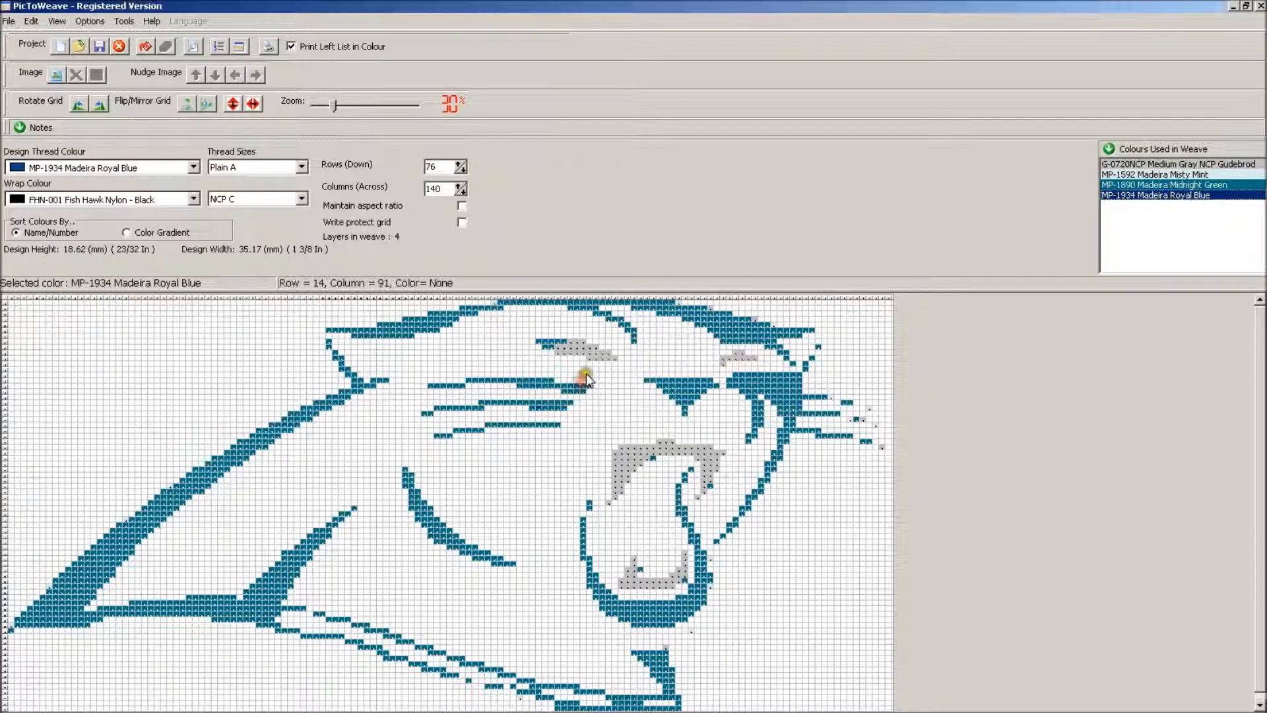
Exchange MP-1592 Misty Mint for MP-1890 Midnight Green throughout the weave
left_click(1192, 175)
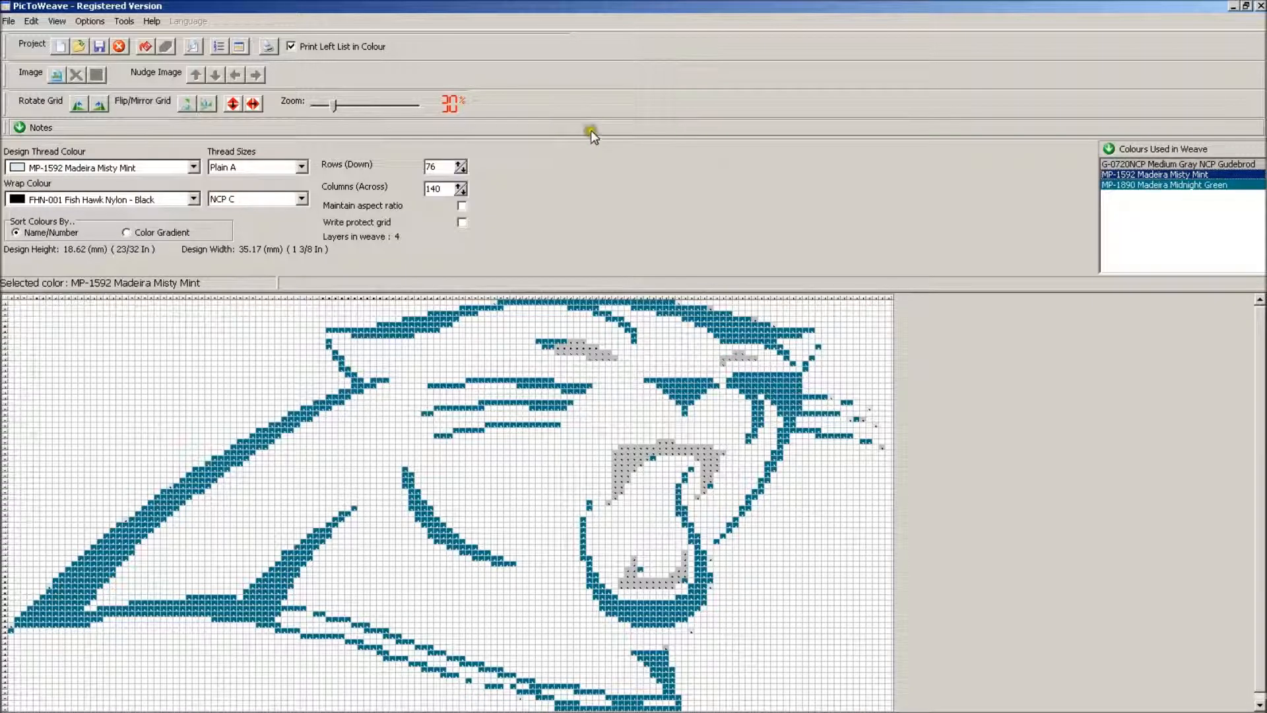
left_click(31, 20)
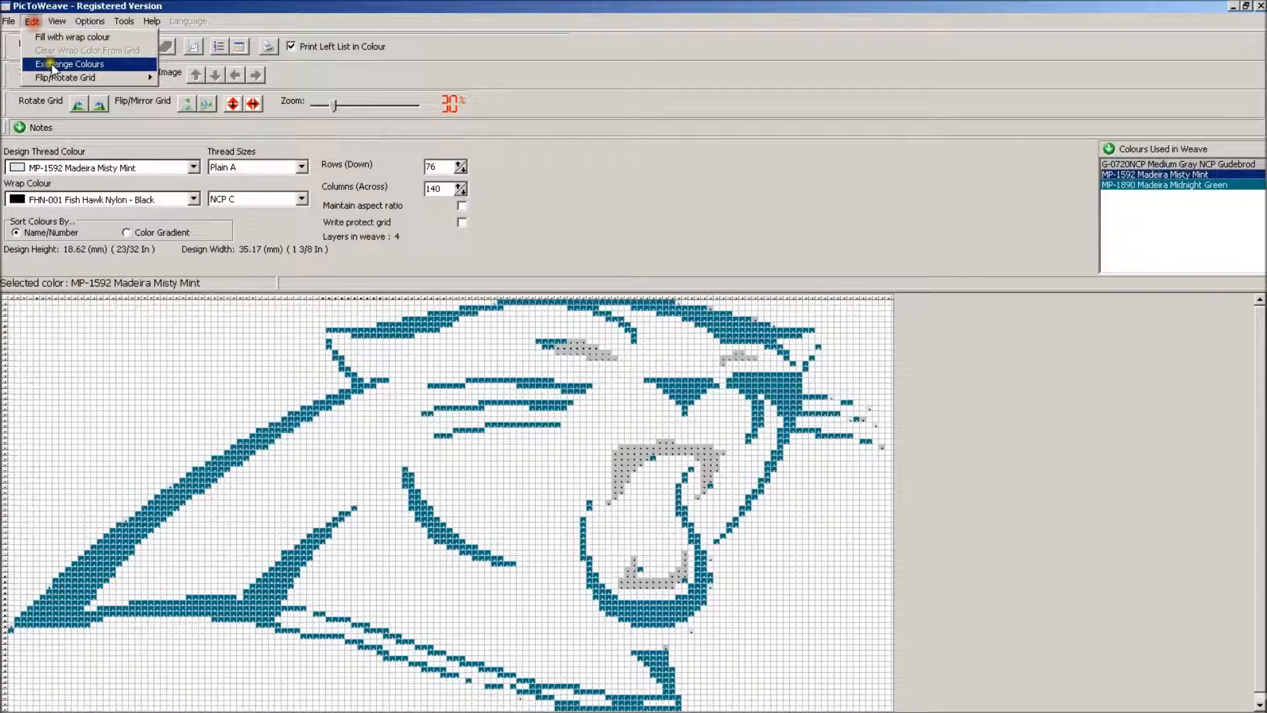
left_click(51, 58)
left_click(768, 381)
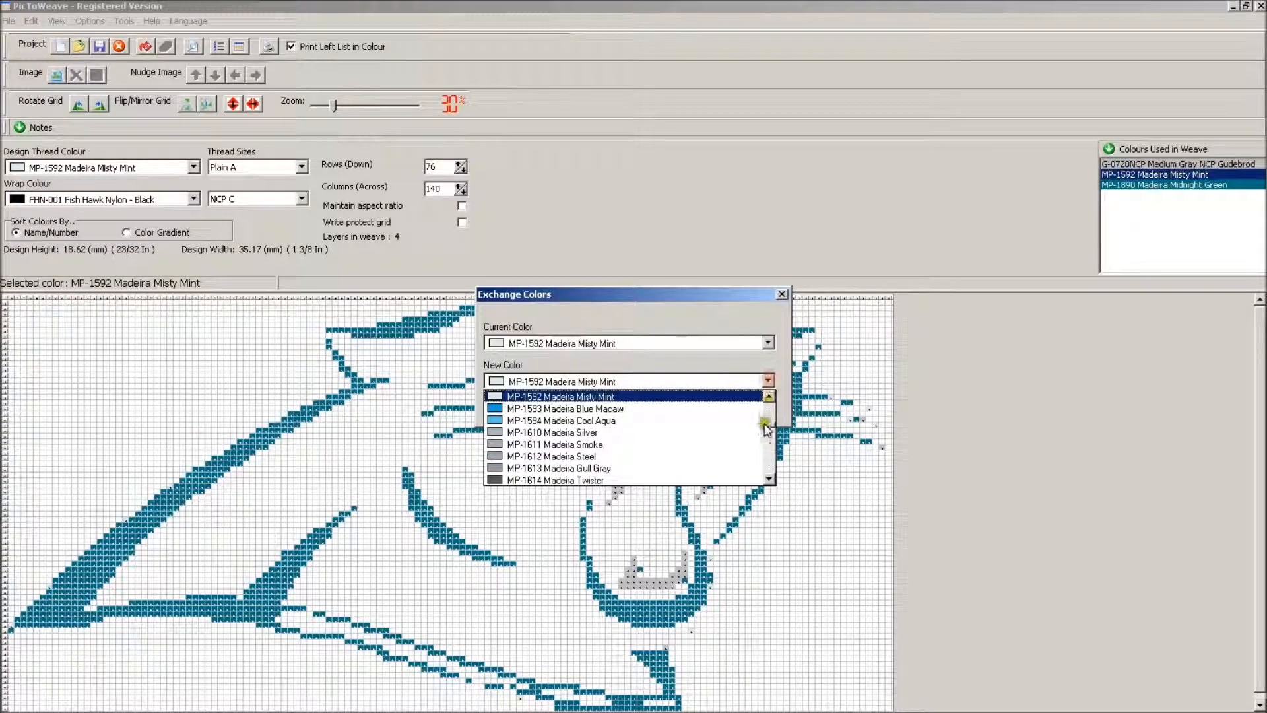
scroll(735, 456, "down", 8)
left_click_drag(769, 425, 767, 452)
left_click(643, 432)
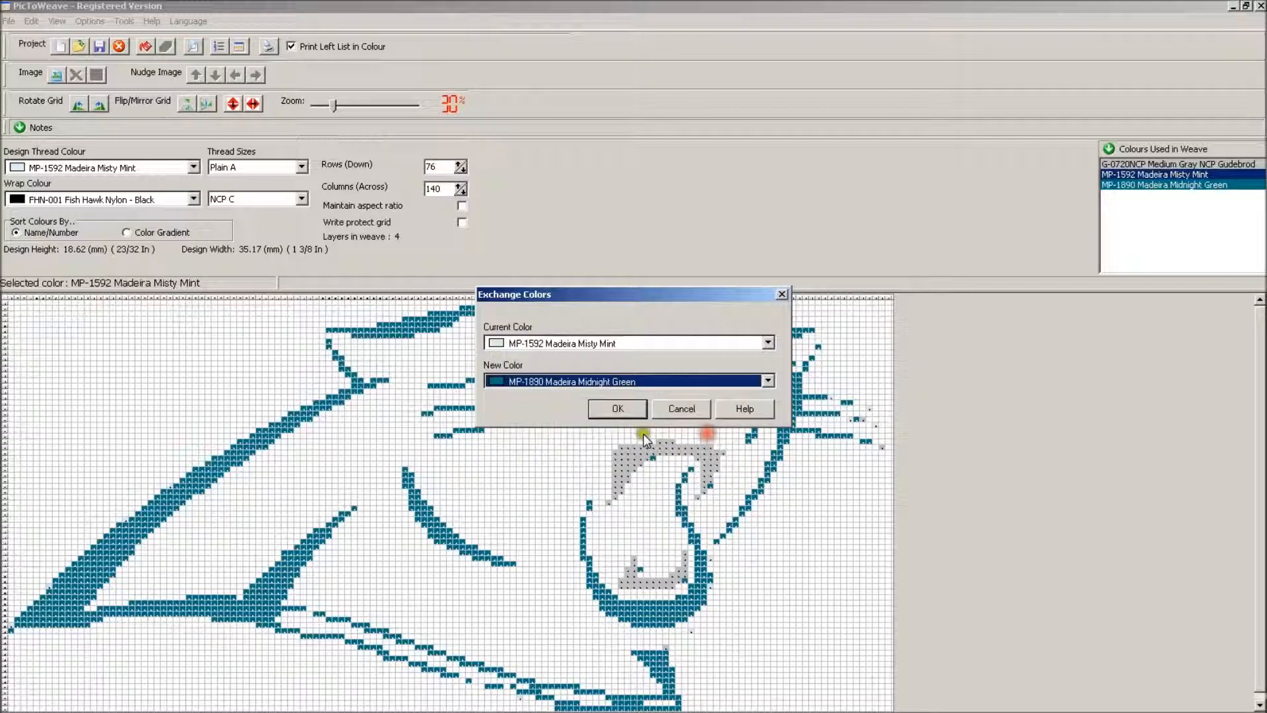
left_click(634, 406)
left_click(594, 392)
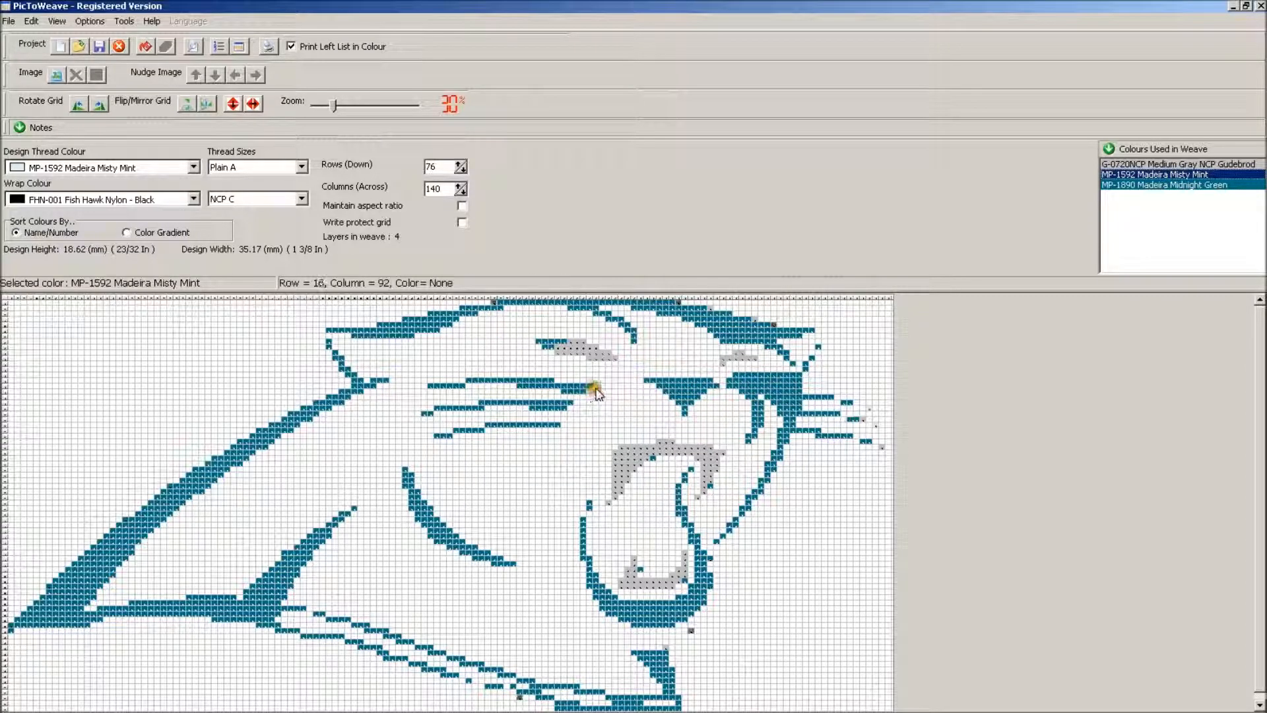
Fill the gaps in the panther's whisker lines with MP-1890 Midnight Green cells
left_click(1143, 175)
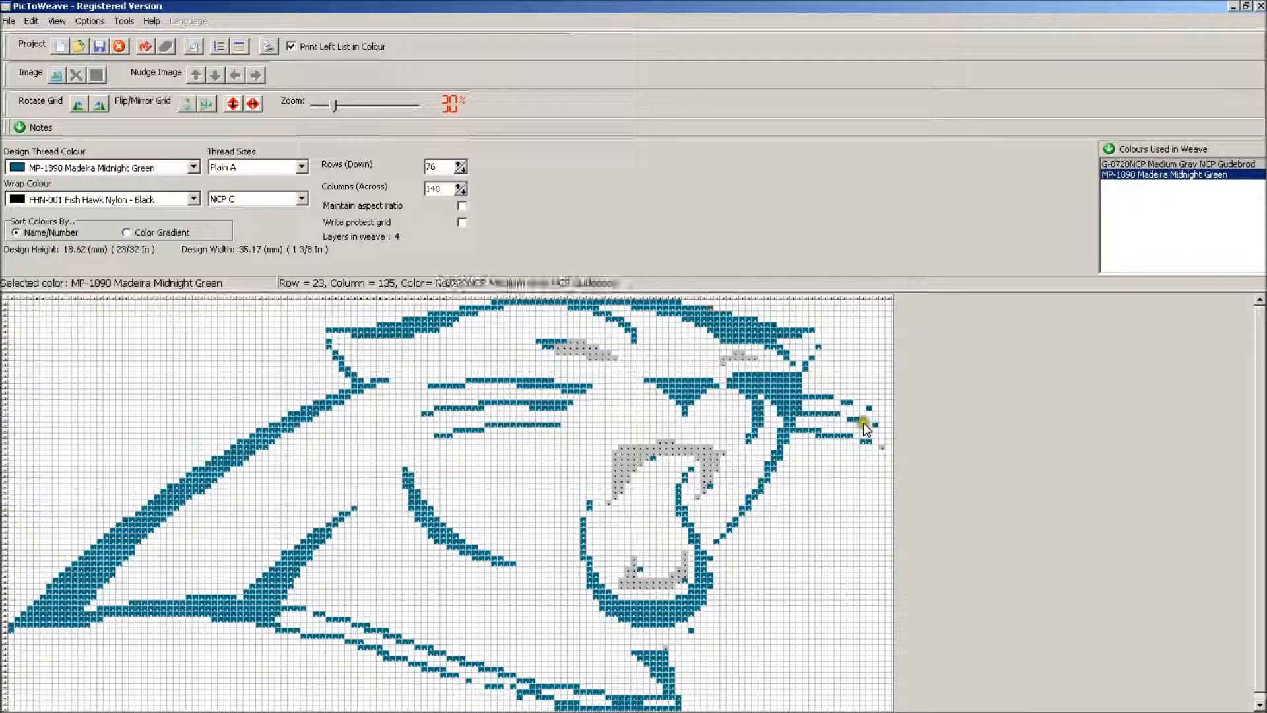
left_click(882, 446)
left_click(844, 414)
left_click(843, 402)
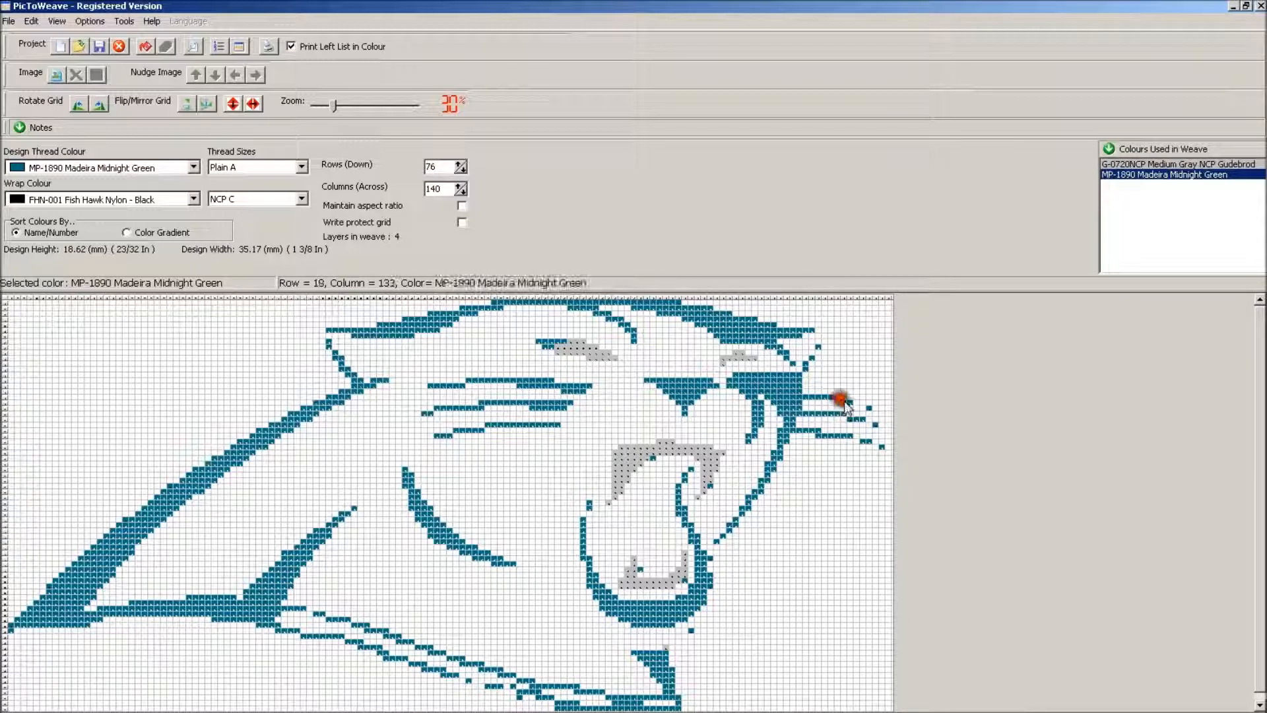
left_click(875, 442)
left_click(870, 444)
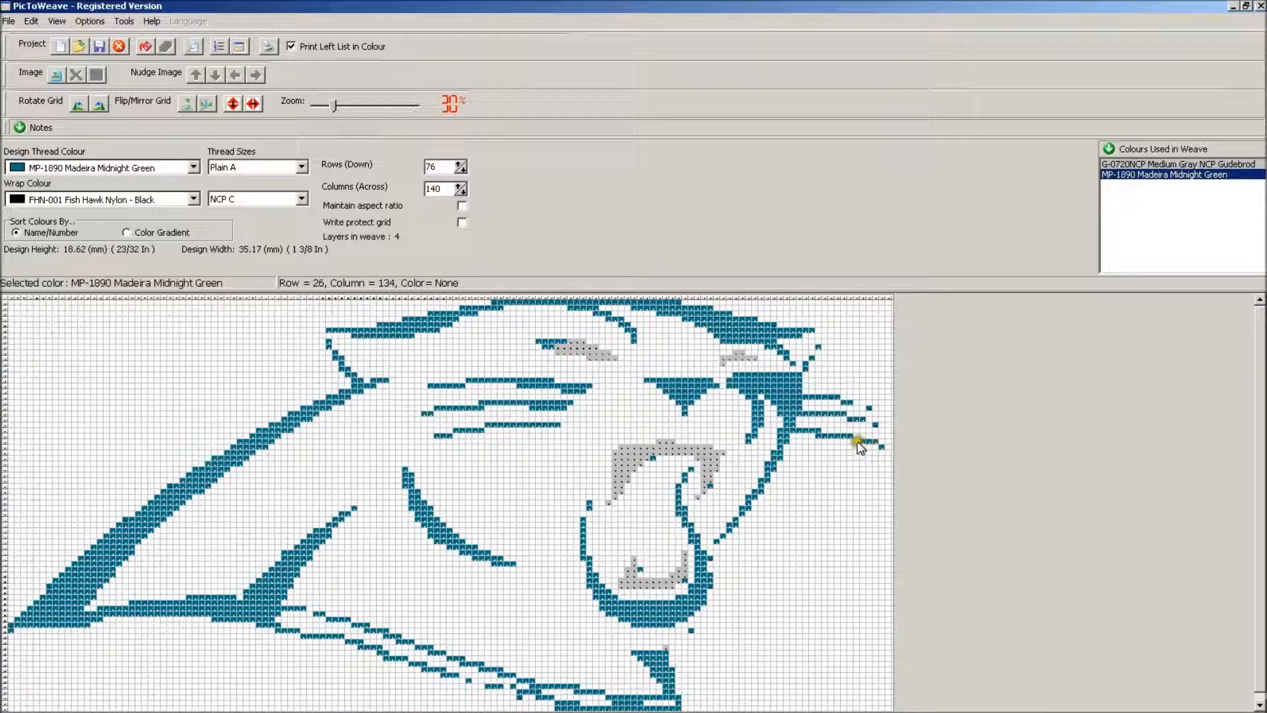
left_click(870, 425)
Recolour the stray green cells in the upper and lower teeth with G-0720NCP Medium Gray
left_click(656, 460)
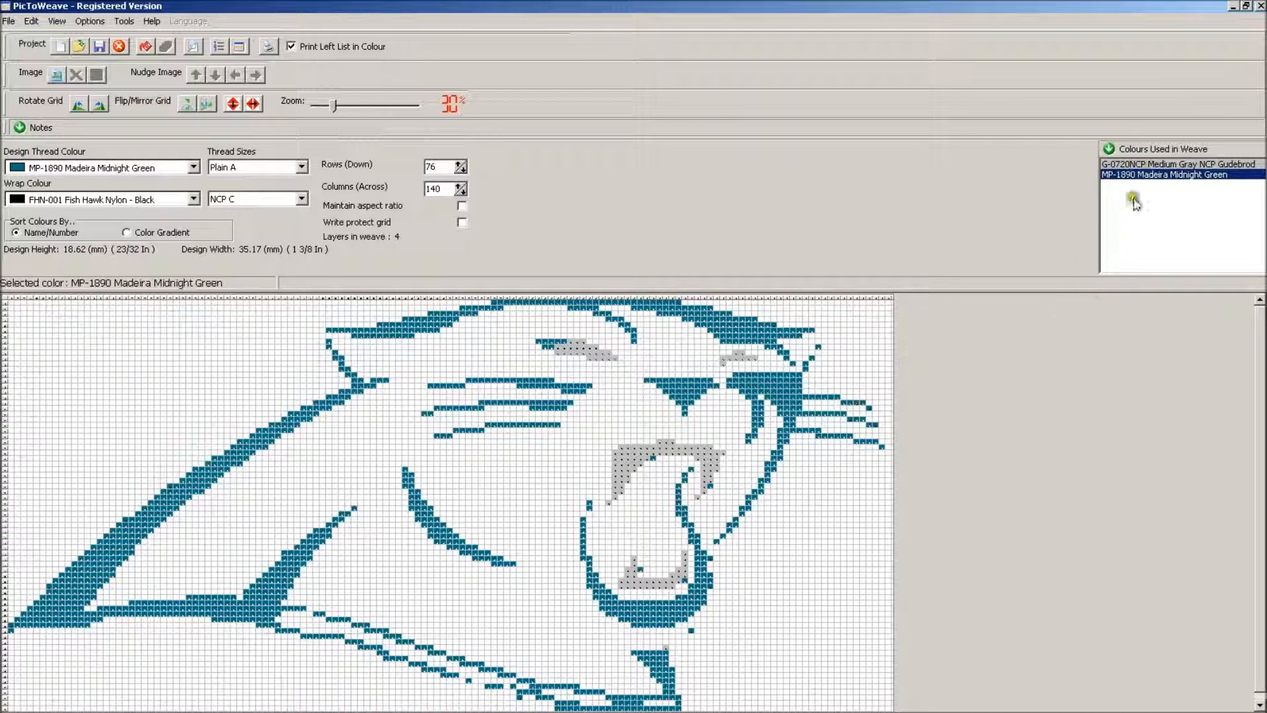
left_click(1149, 164)
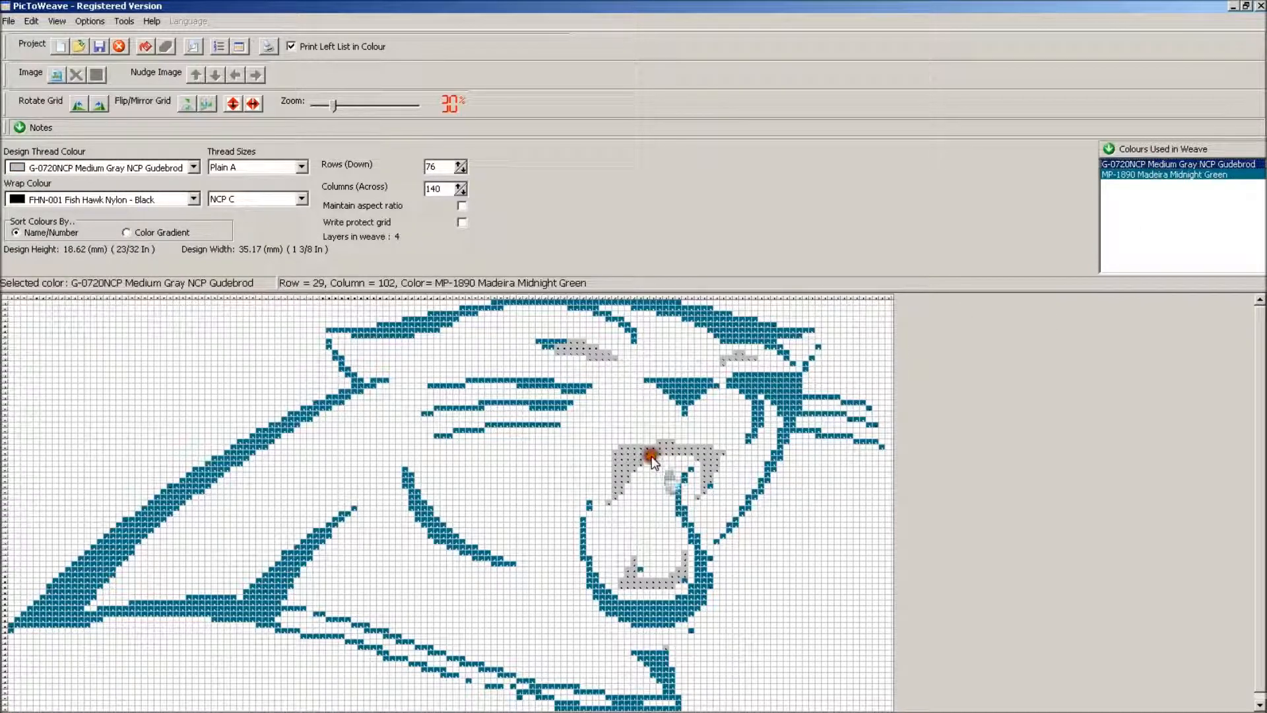
left_click(643, 577)
Close the outline gaps below the chin, along the jaw and at both ears with MP-1890 Midnight Green cells
left_click(1149, 175)
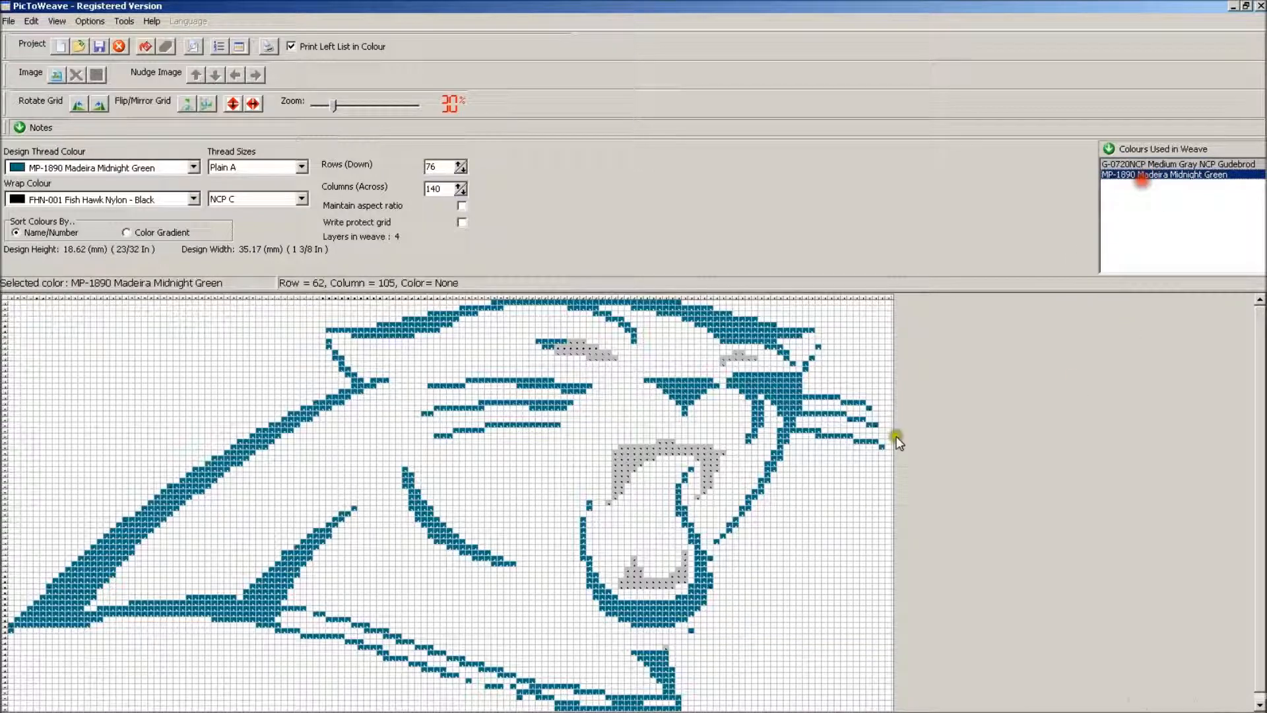
left_click_drag(667, 644, 689, 630)
left_click(716, 545)
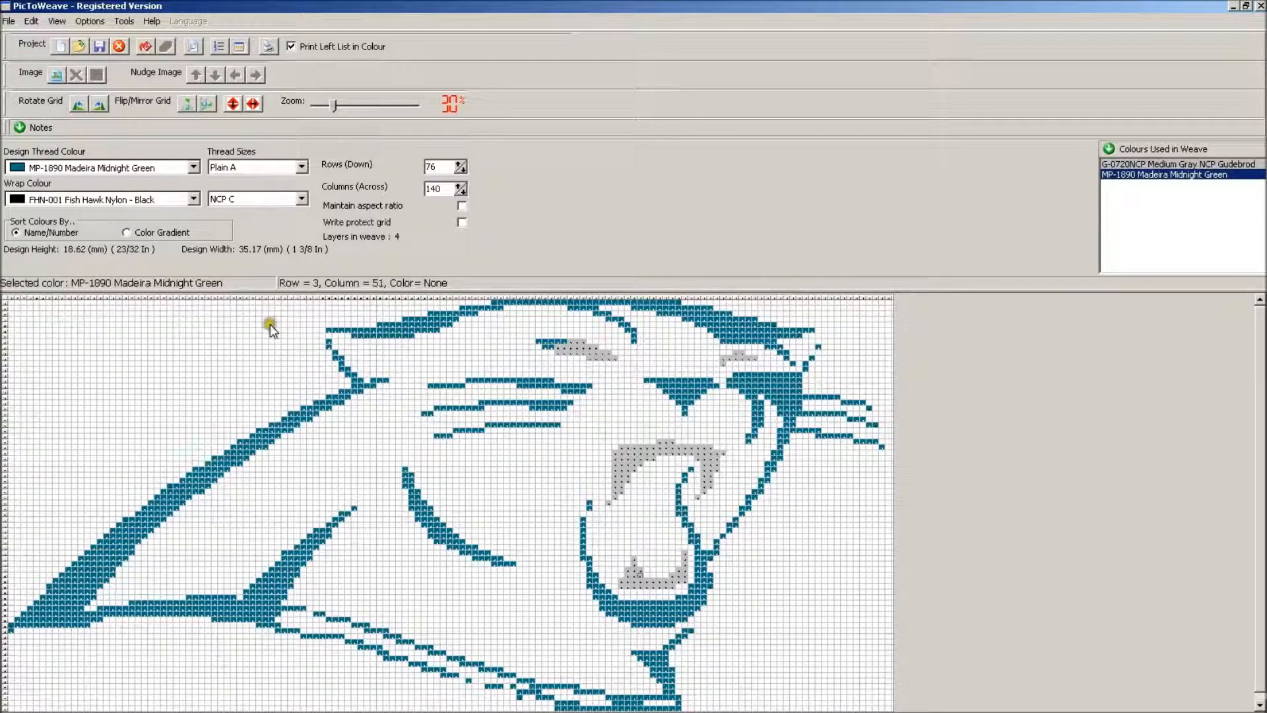
left_click(328, 335)
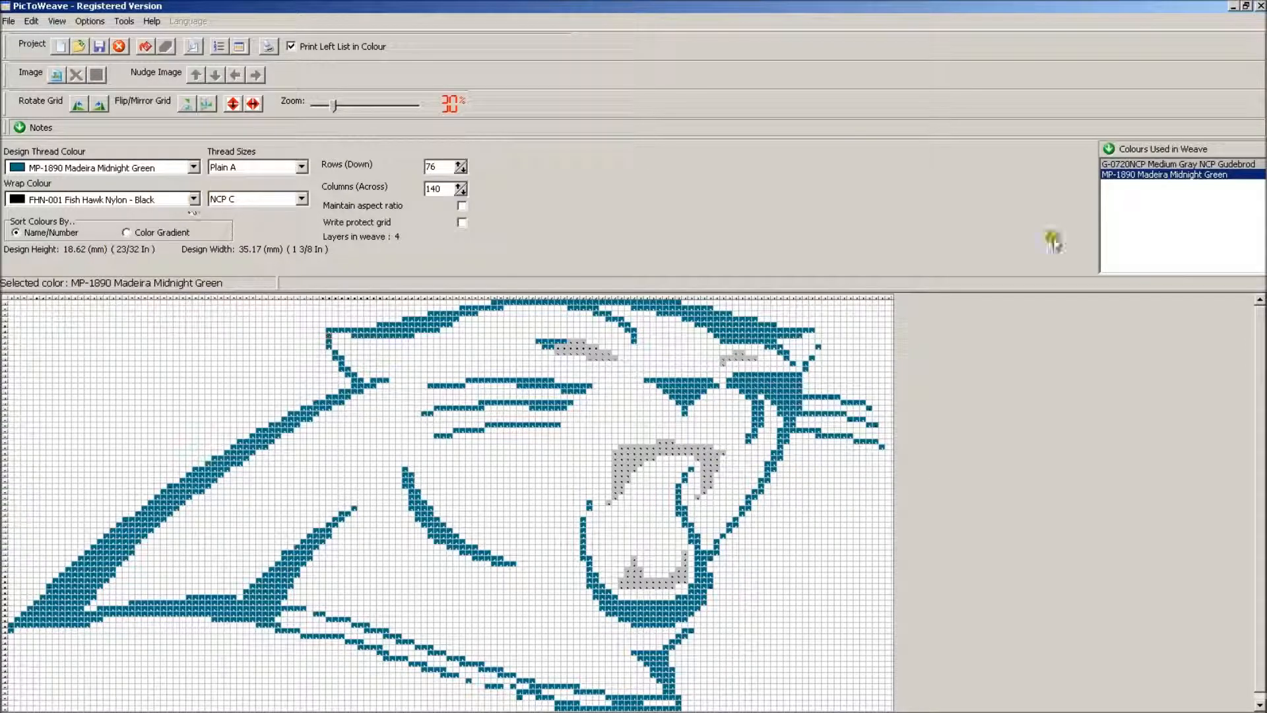
left_click(1186, 173)
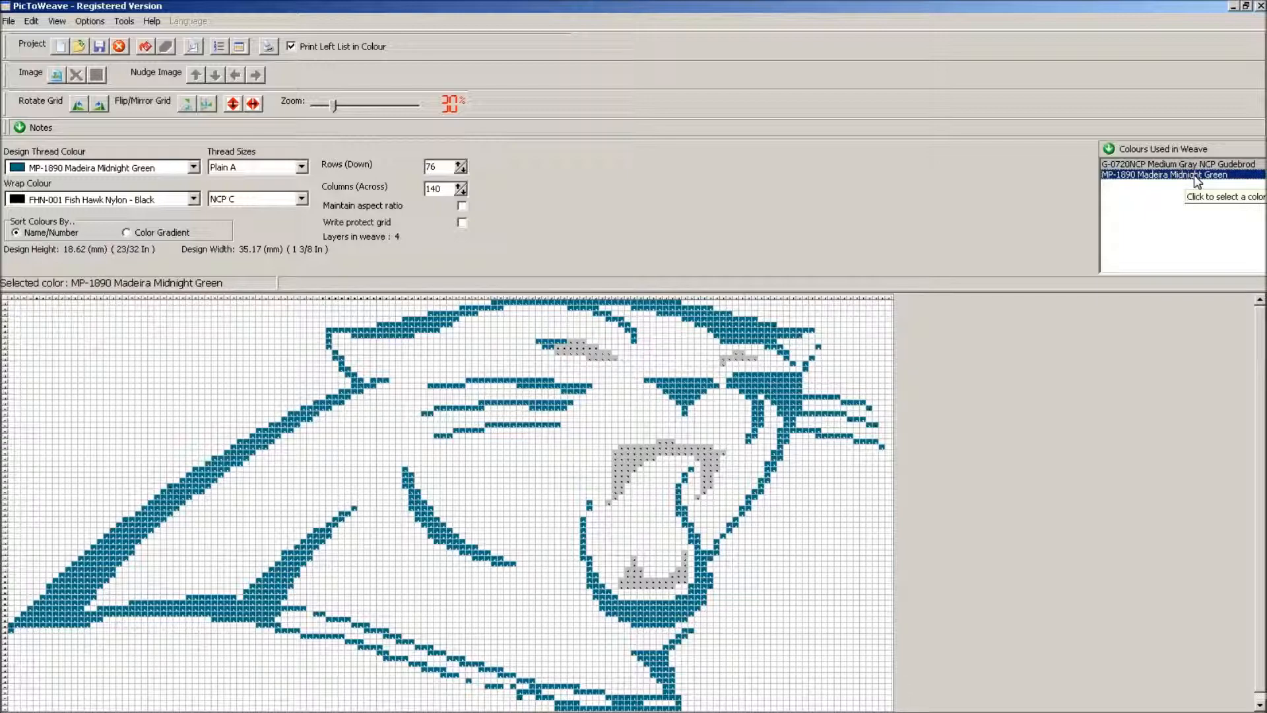
left_click(818, 335)
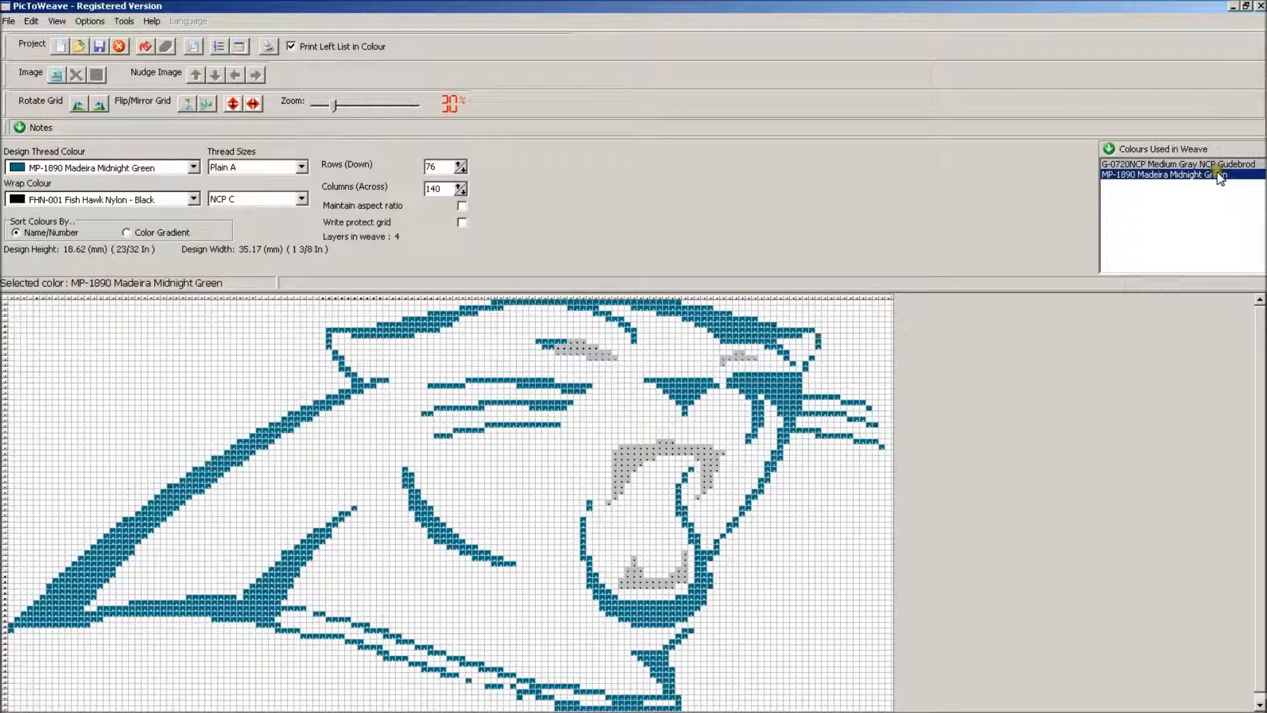
Exchange MP-1890 Midnight Green for MP-1895 Teal Blue throughout the weave
left_click(32, 21)
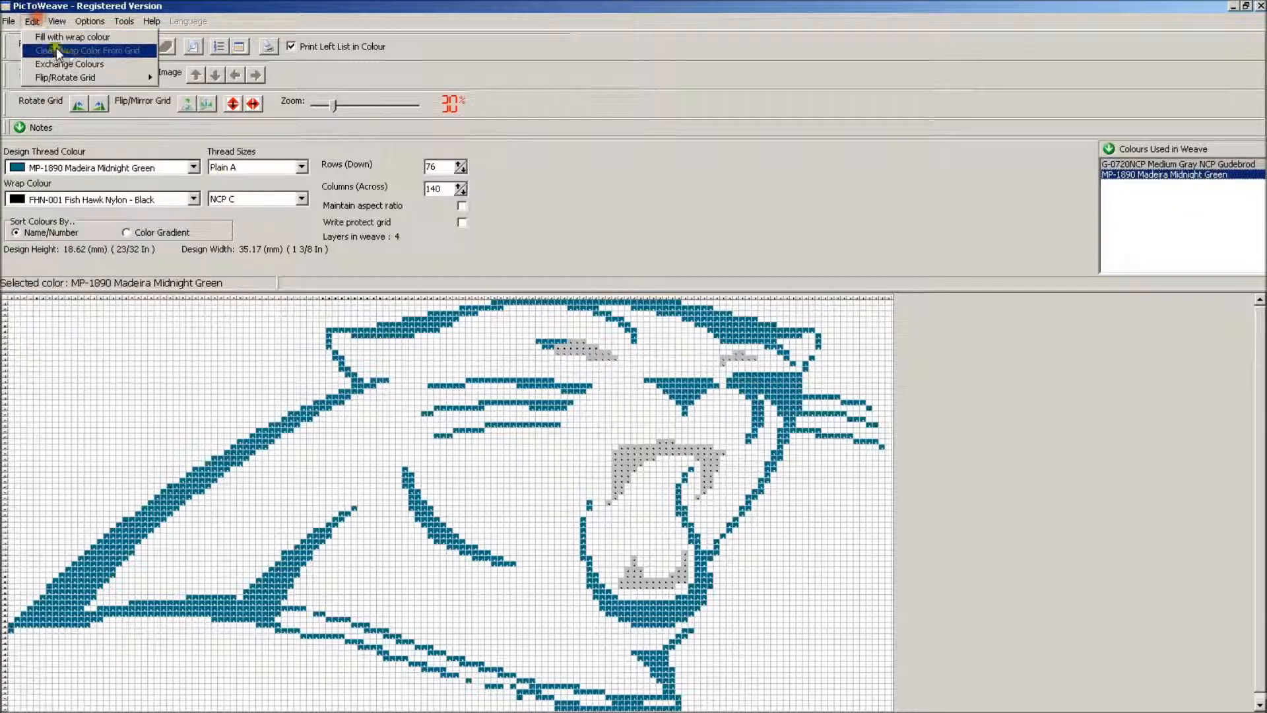
left_click(69, 63)
left_click(767, 381)
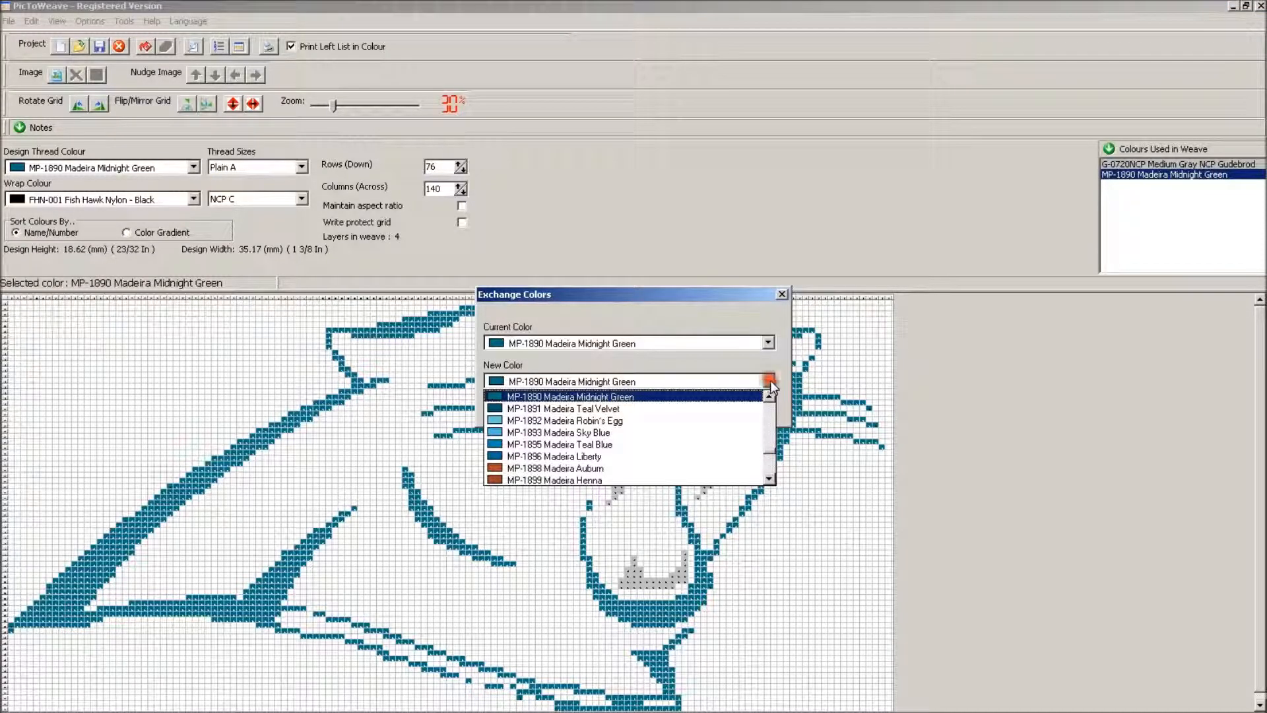
left_click(691, 445)
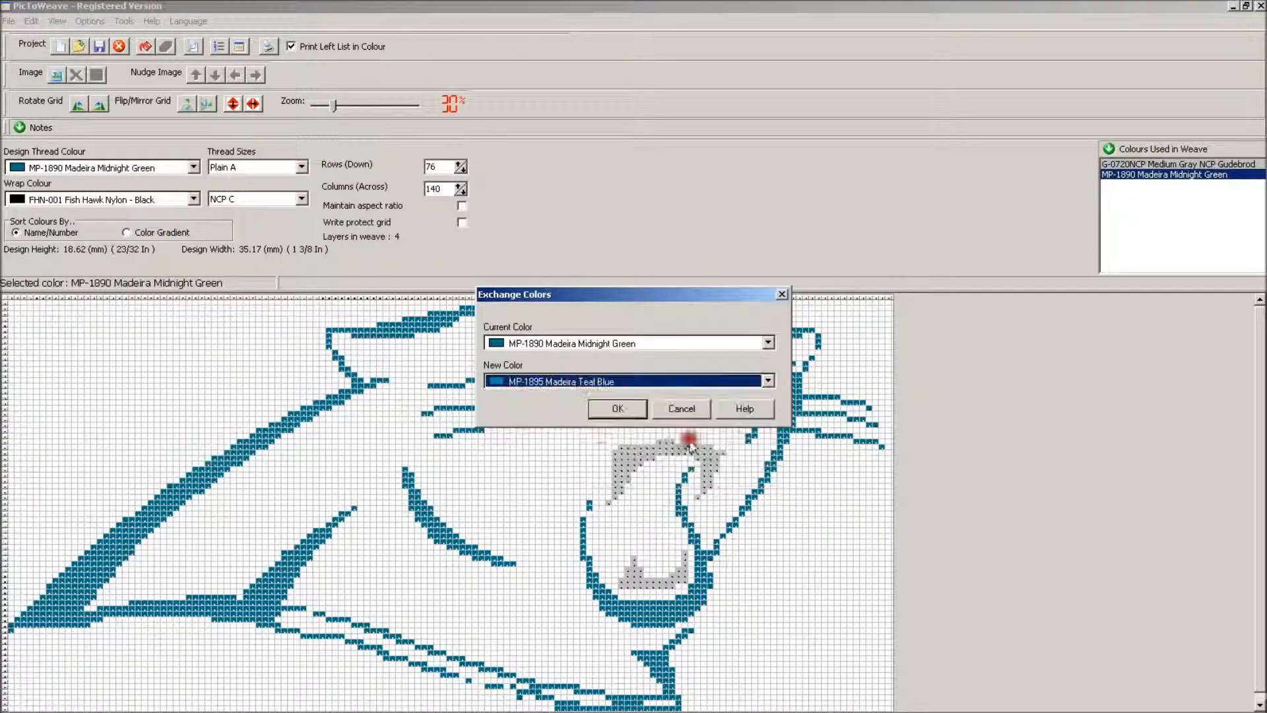
left_click(613, 405)
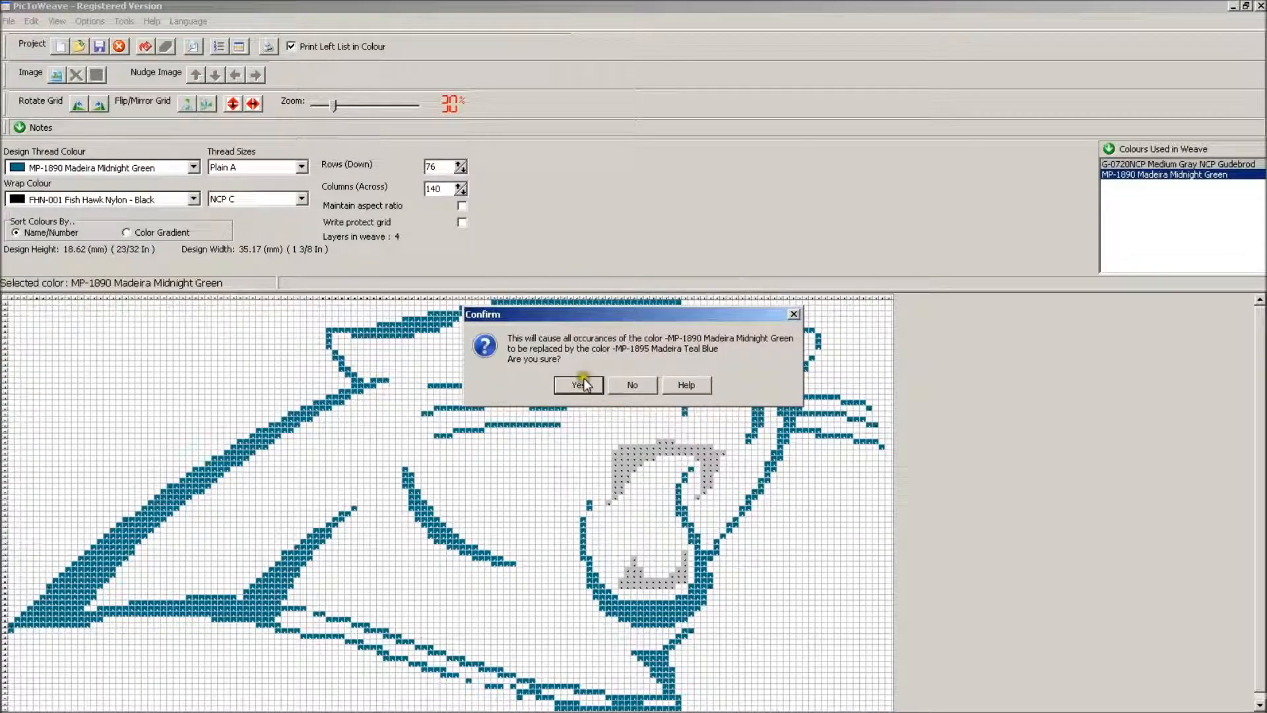
left_click(584, 384)
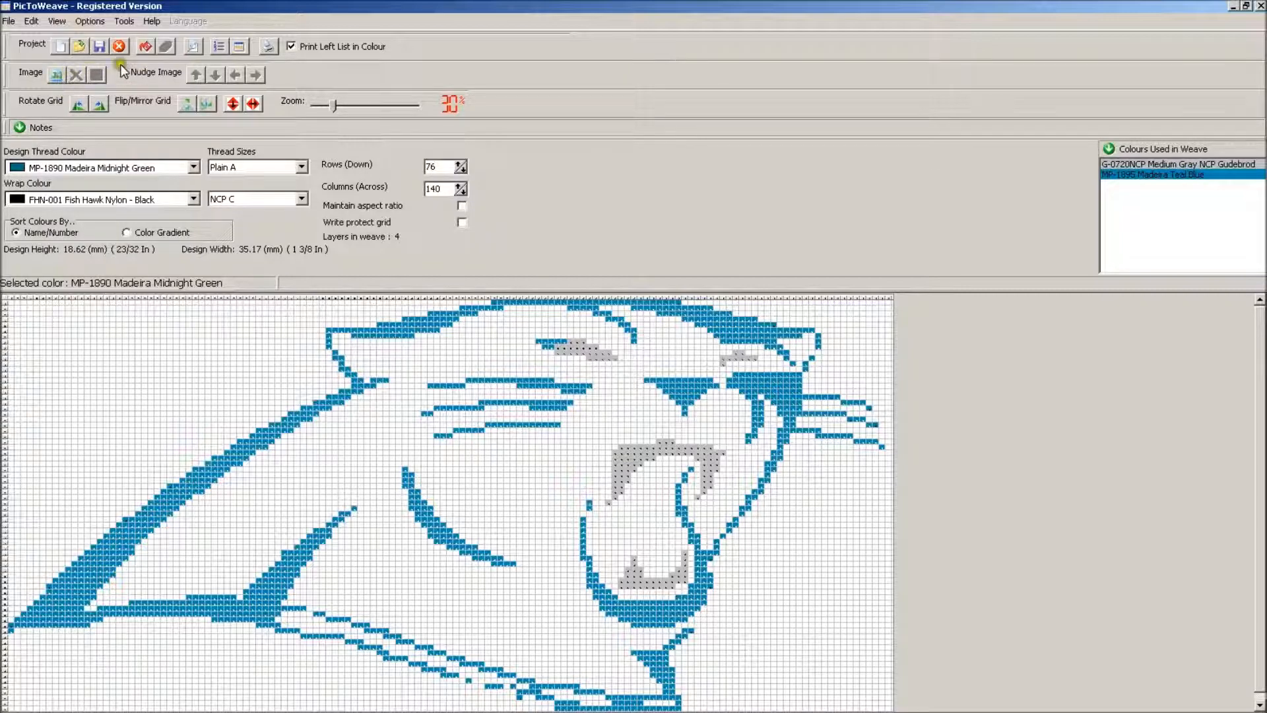
Fill the empty cells with the black wrap colour and save a screenshot of the pattern as screenshot.jpg
left_click(145, 46)
left_click(352, 354)
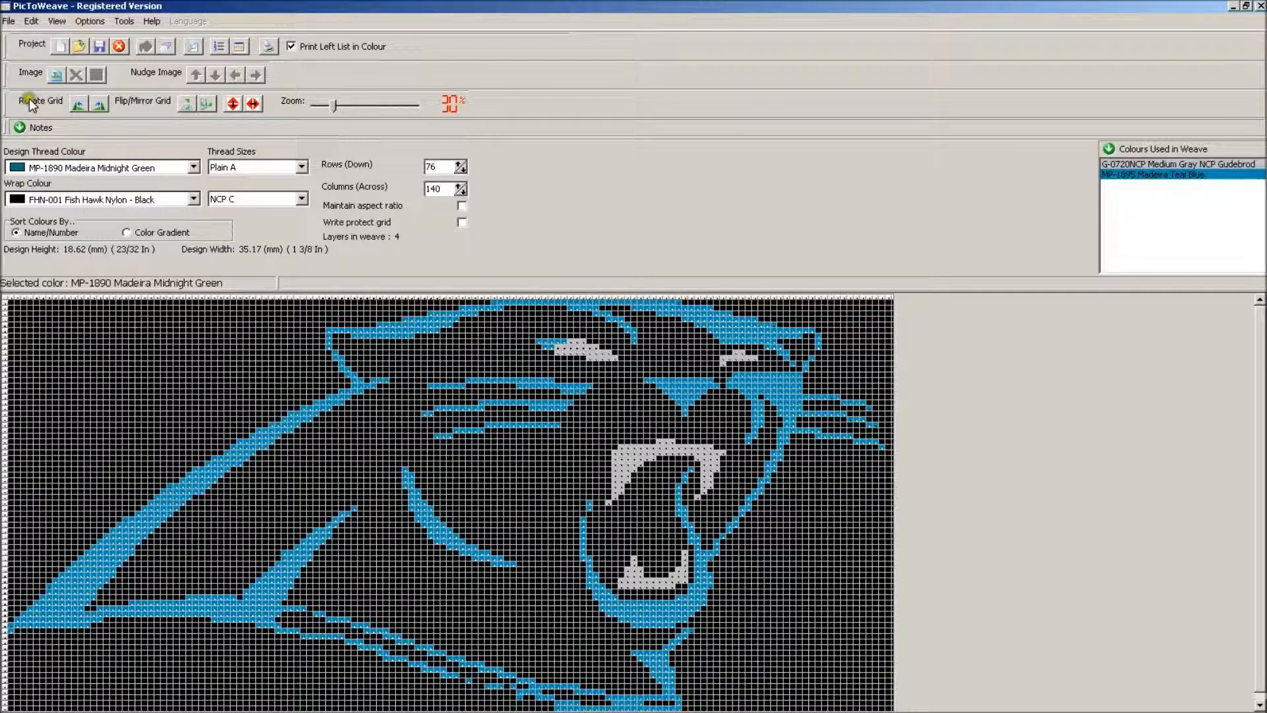
left_click(8, 23)
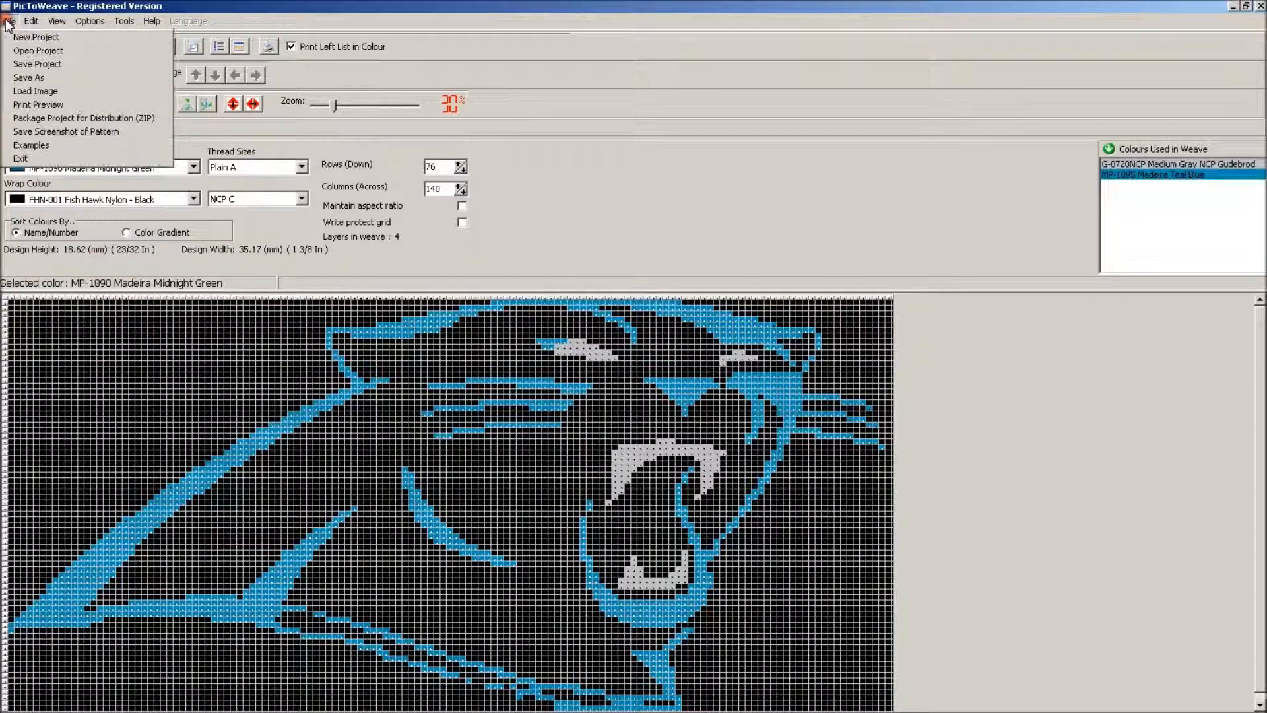
left_click(65, 132)
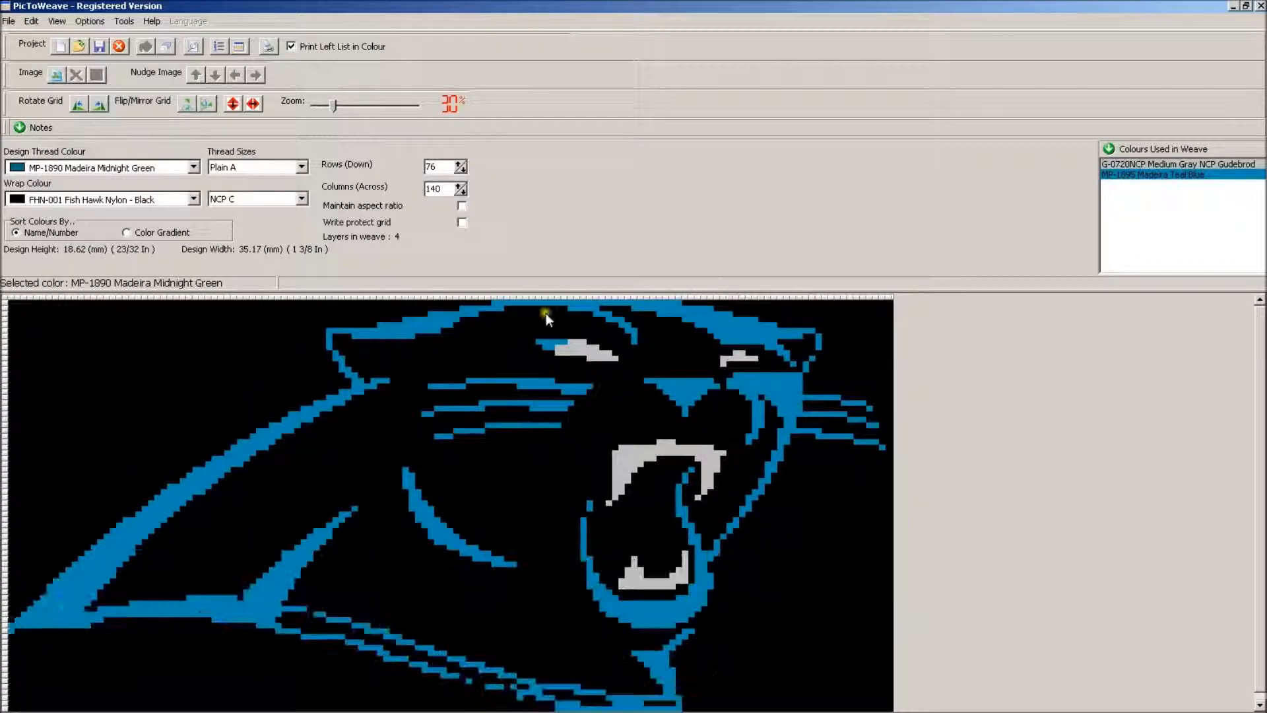
left_click(808, 592)
left_click(686, 365)
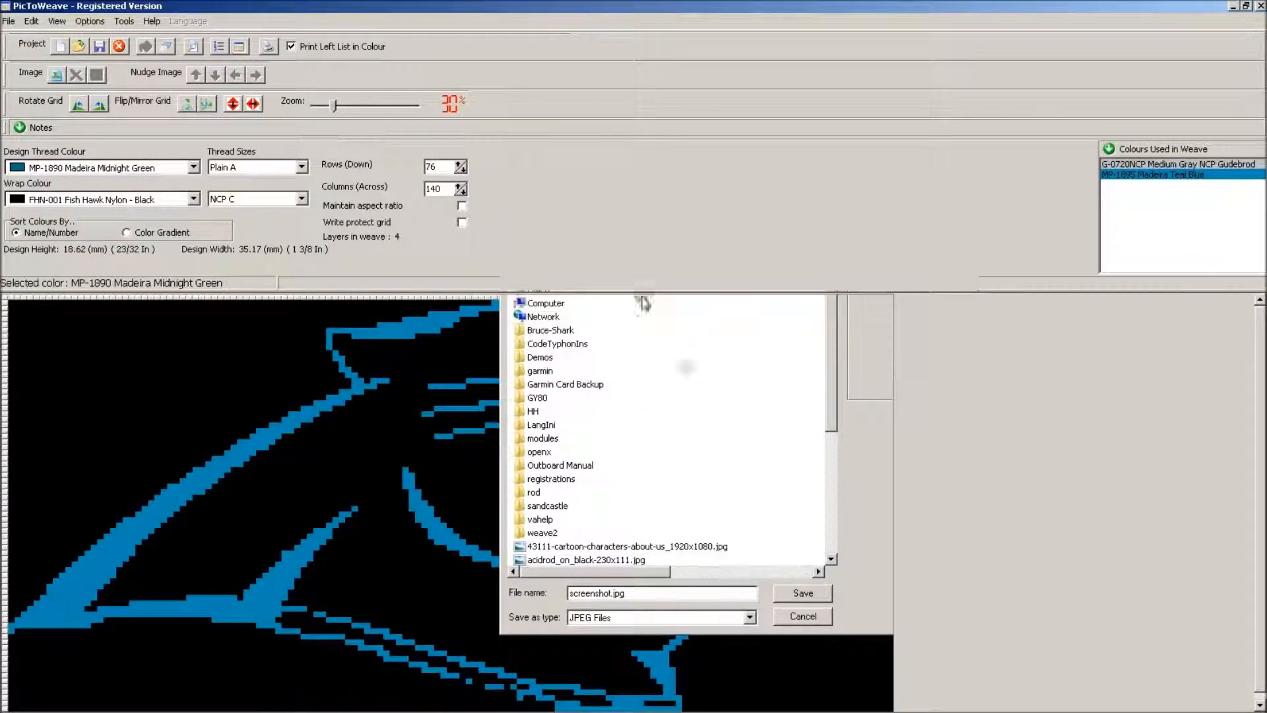
left_click(599, 388)
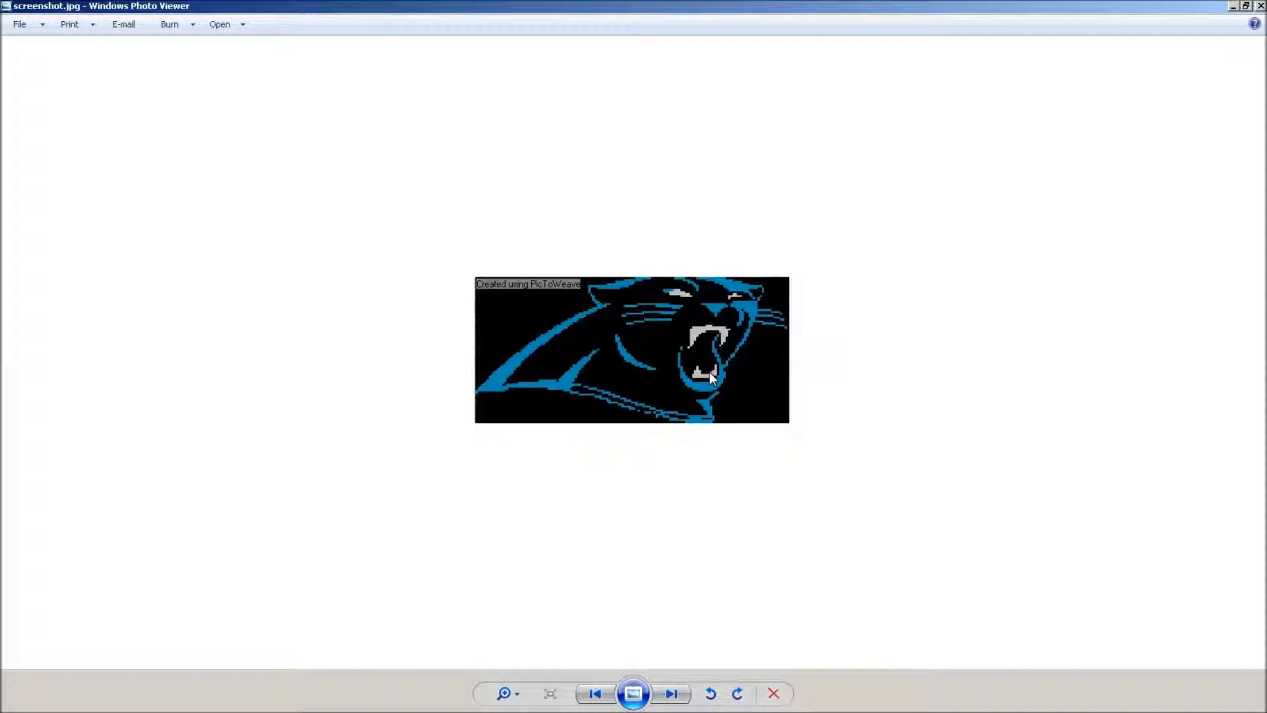
left_click(673, 408)
left_click(1261, 7)
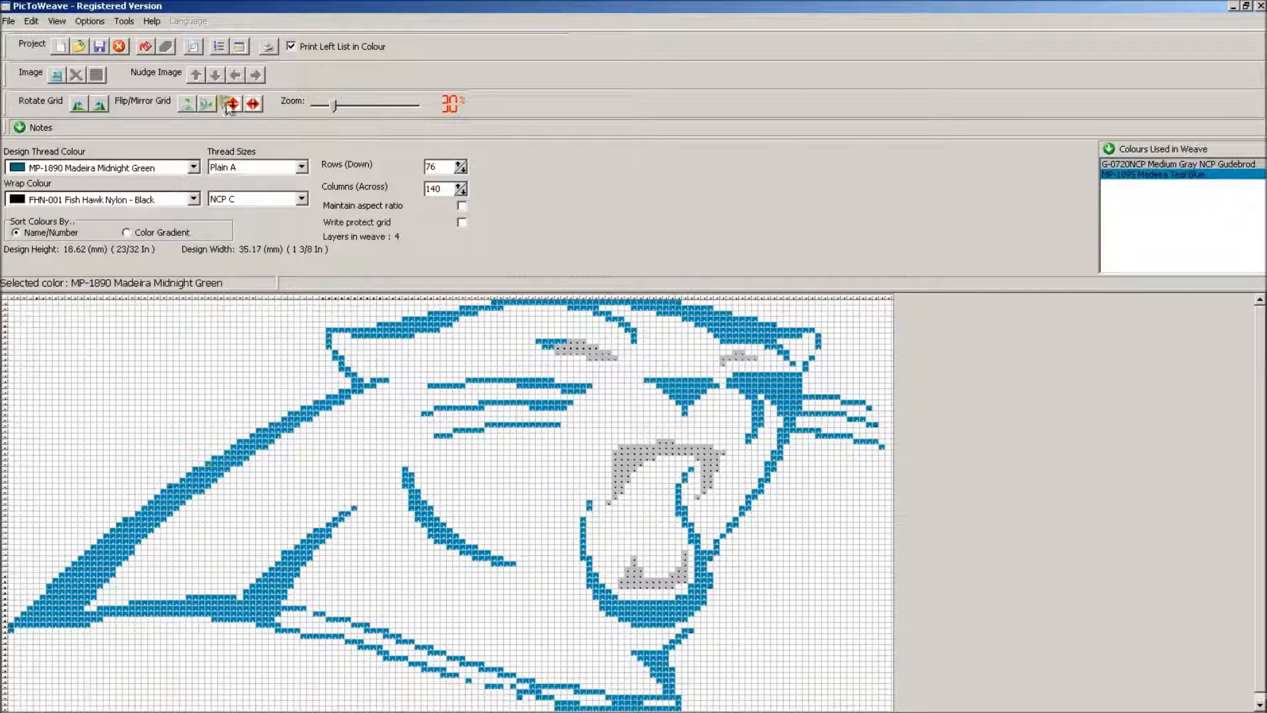
Generate the left list under the project name panthers and look through its thread rows
left_click(218, 46)
type("panthers")
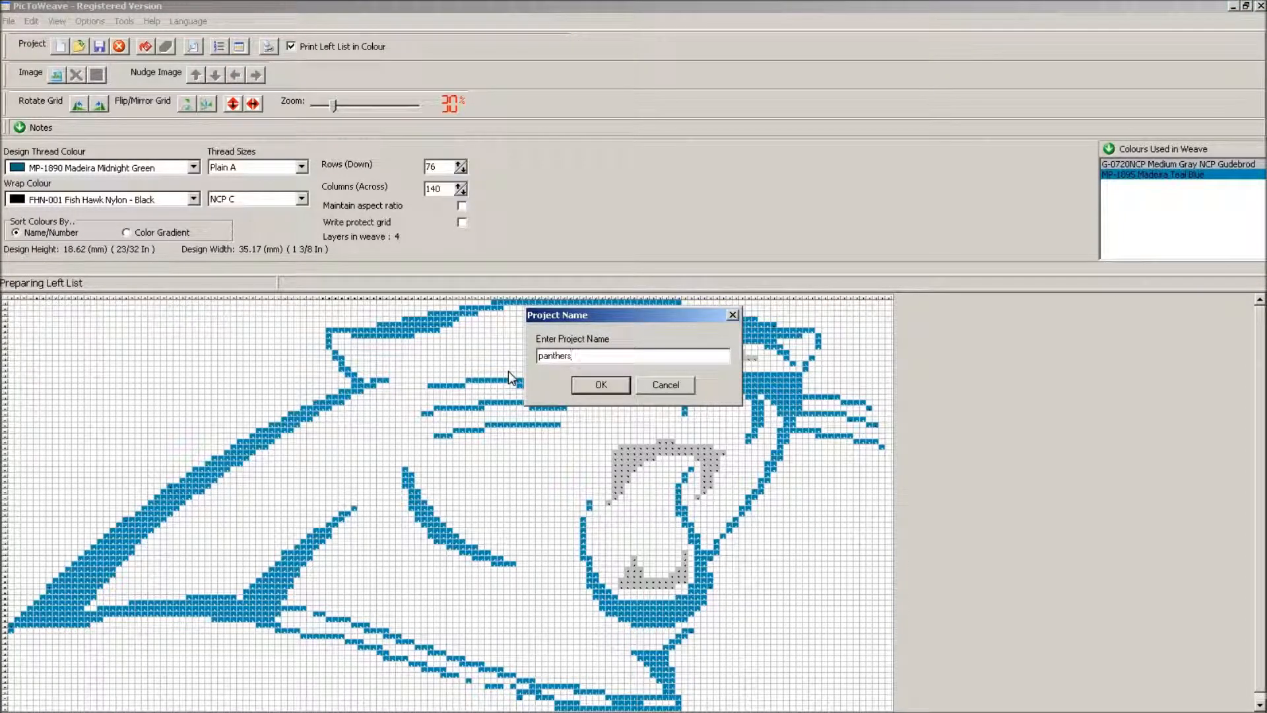
left_click(600, 386)
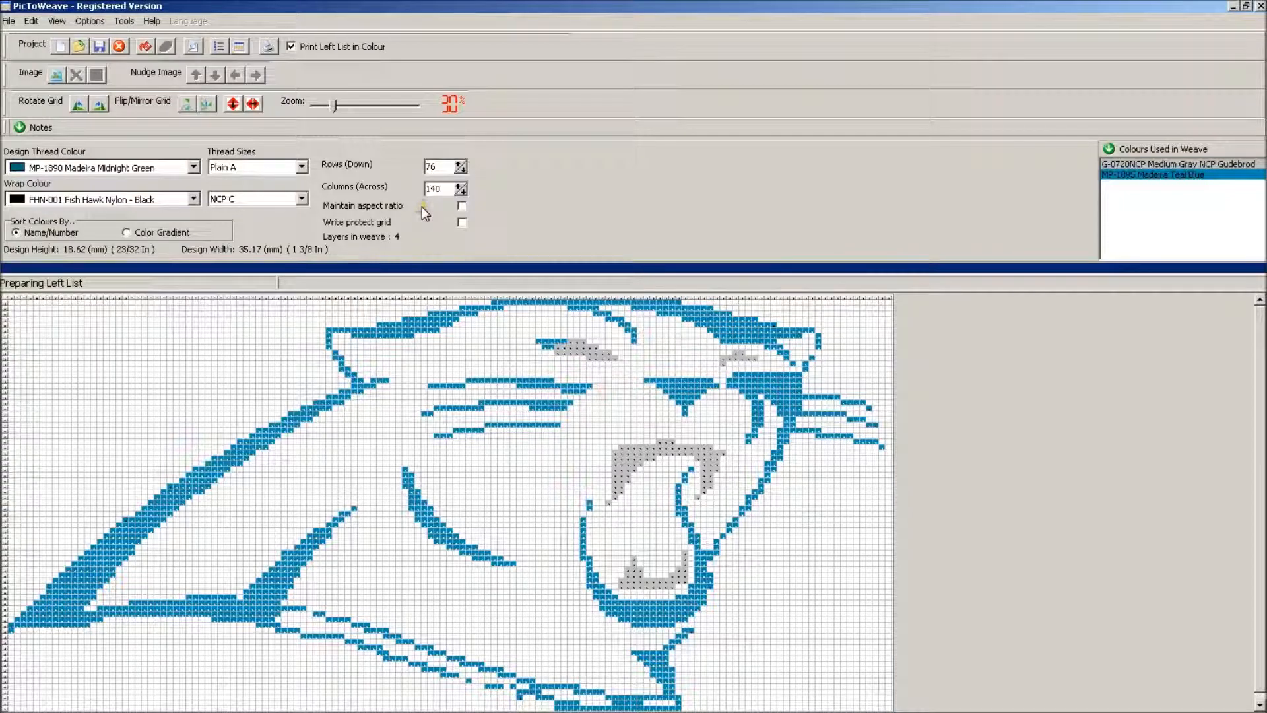
left_click_drag(896, 298, 897, 491)
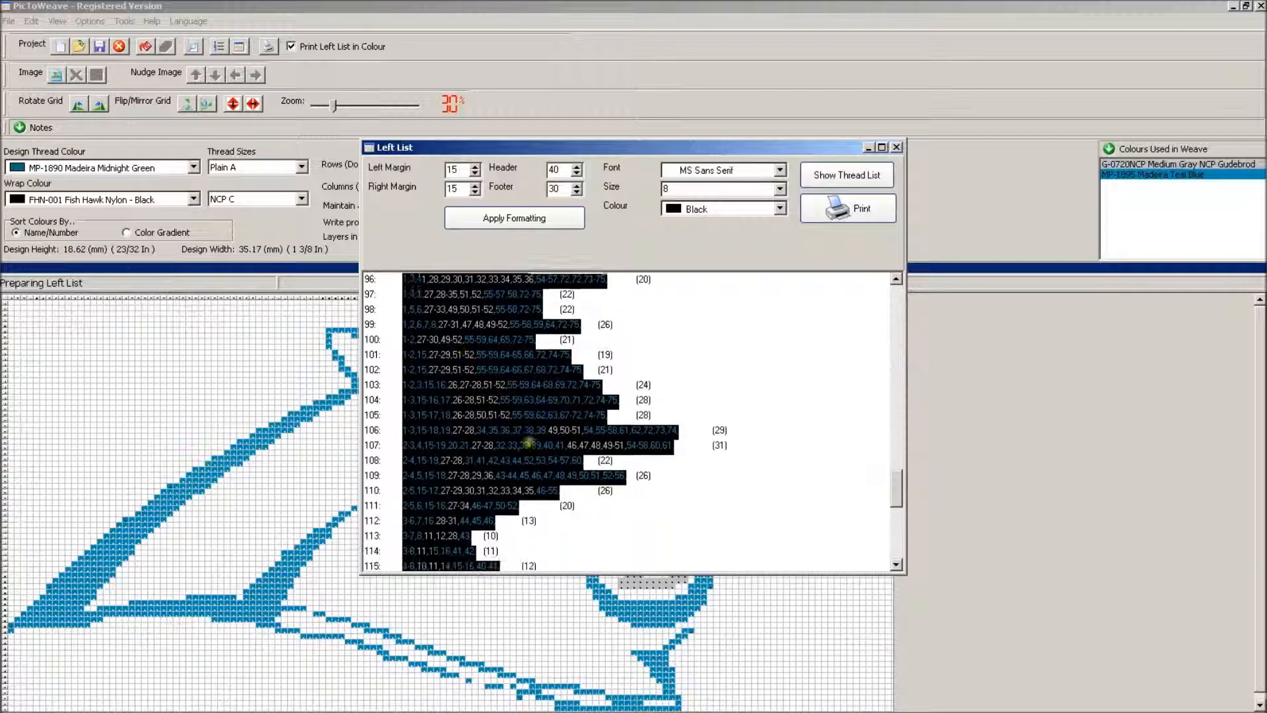
scroll(529, 444, "down", 1)
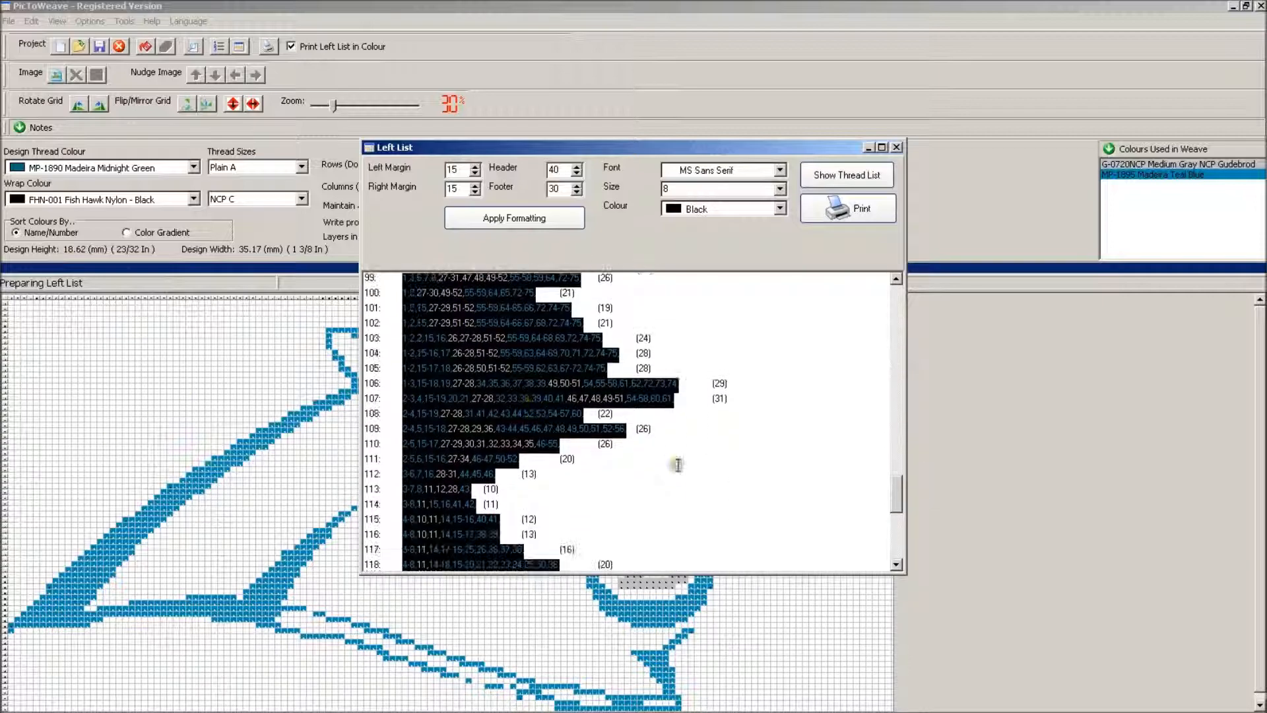
left_click(896, 147)
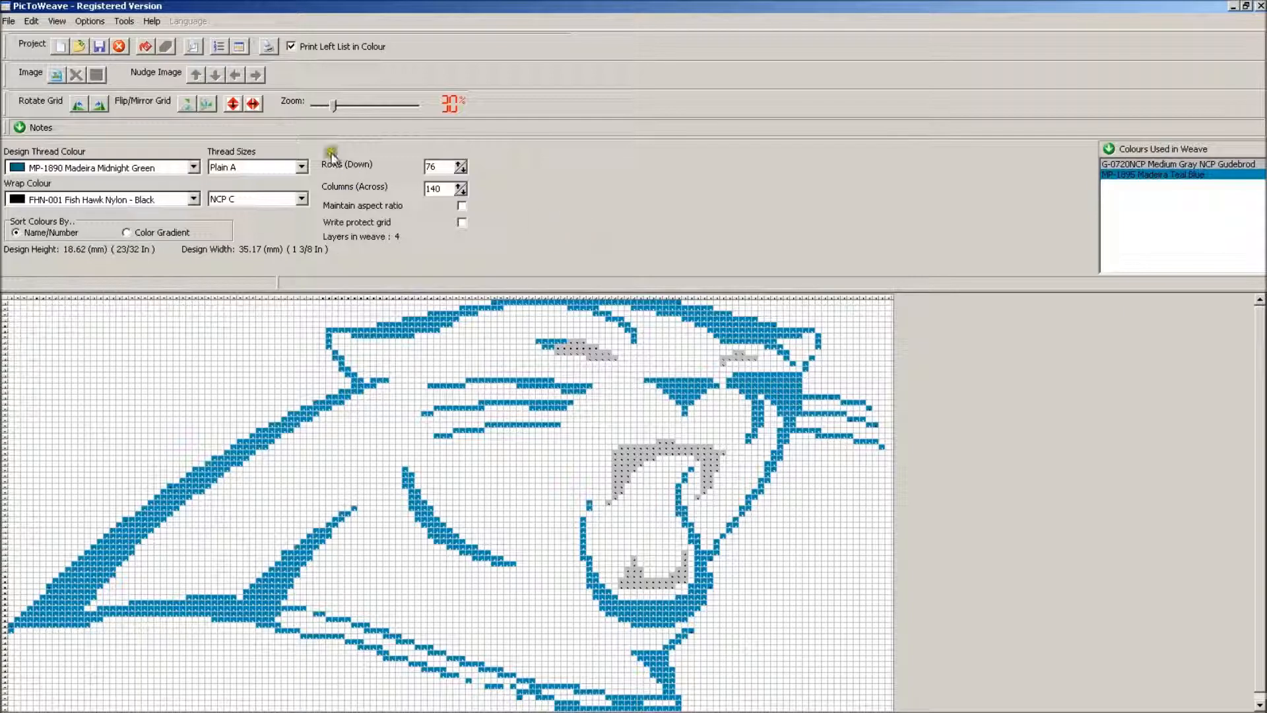
Enlarge the weave grid to 90% and examine the cells along the panther's neck outline
left_click_drag(336, 108, 391, 102)
left_click_drag(1262, 340, 1262, 388)
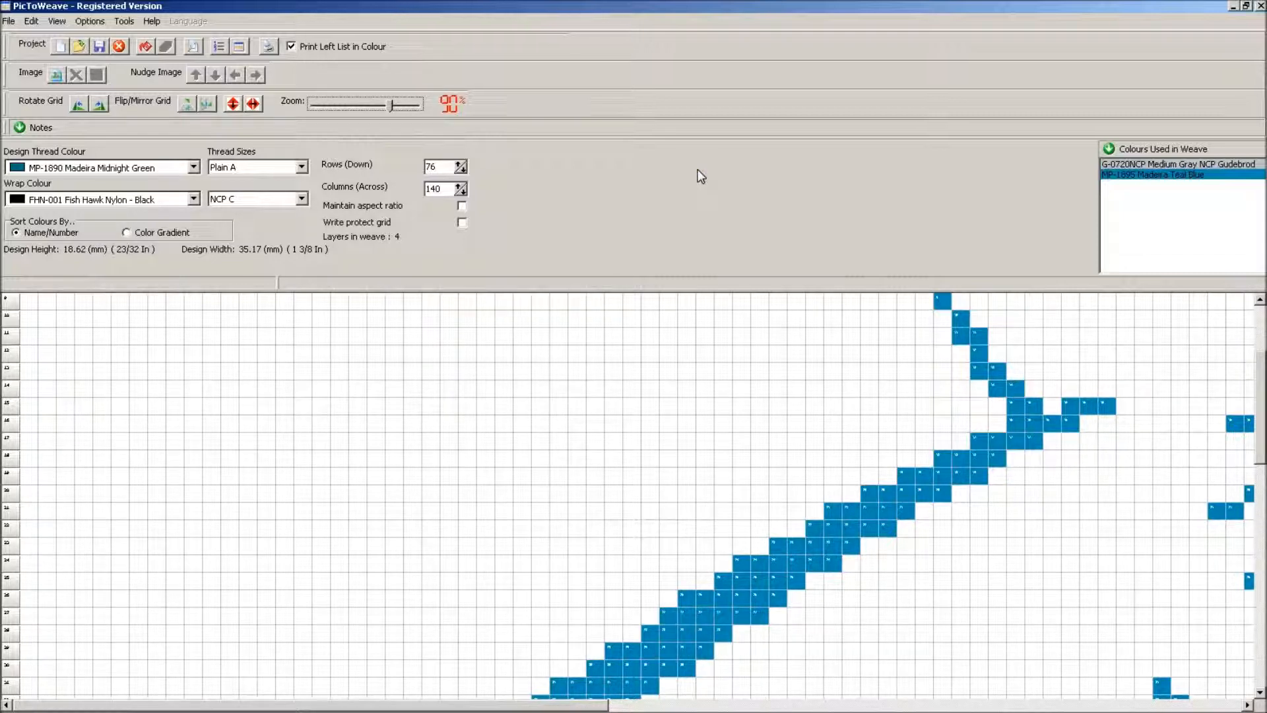
mouse_move(767, 708)
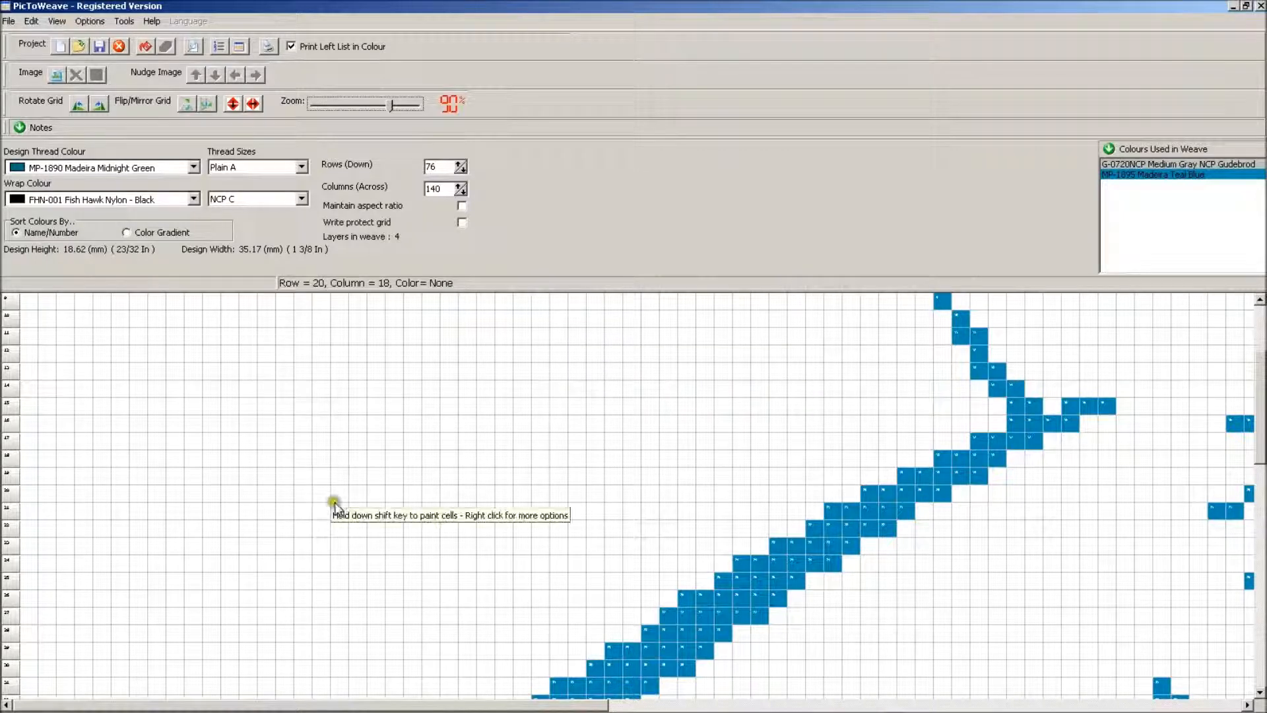
mouse_move(465, 709)
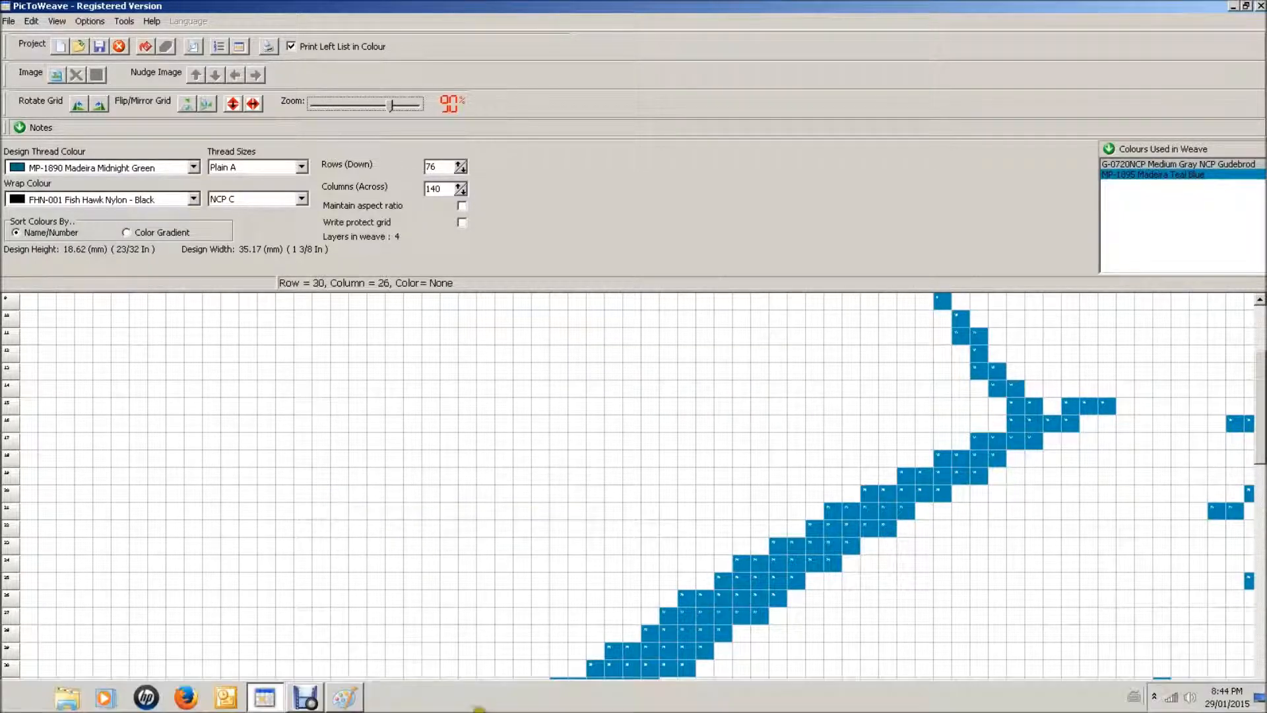